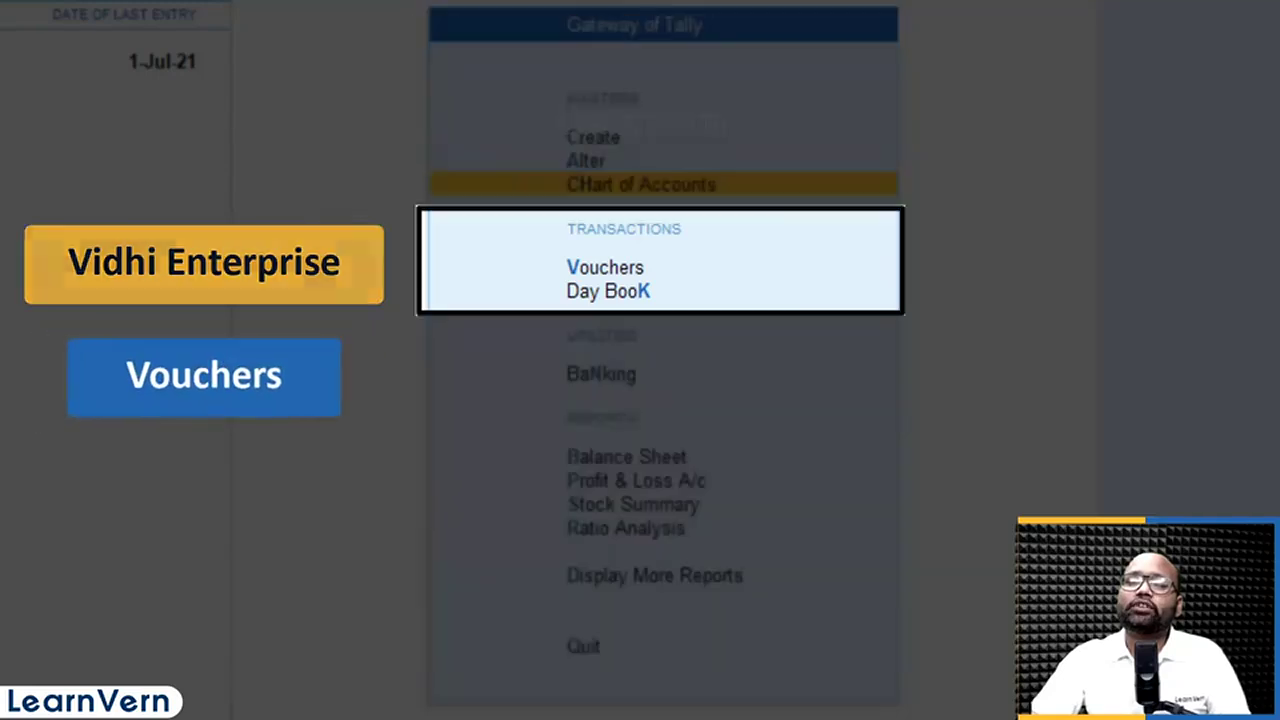
Start a new voucher entry and show the inactive types in the list of voucher types
{"action": "key", "text": "Return"}
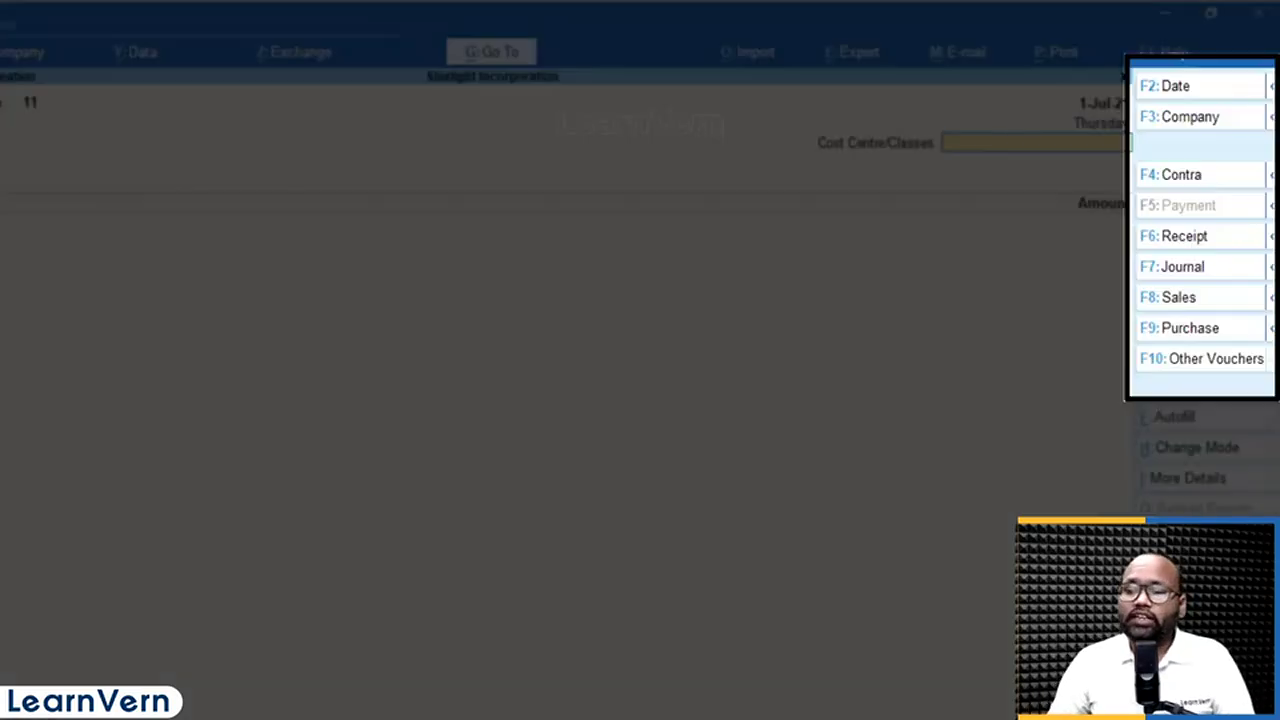
{"action": "left_click", "coordinate": [1198, 366]}
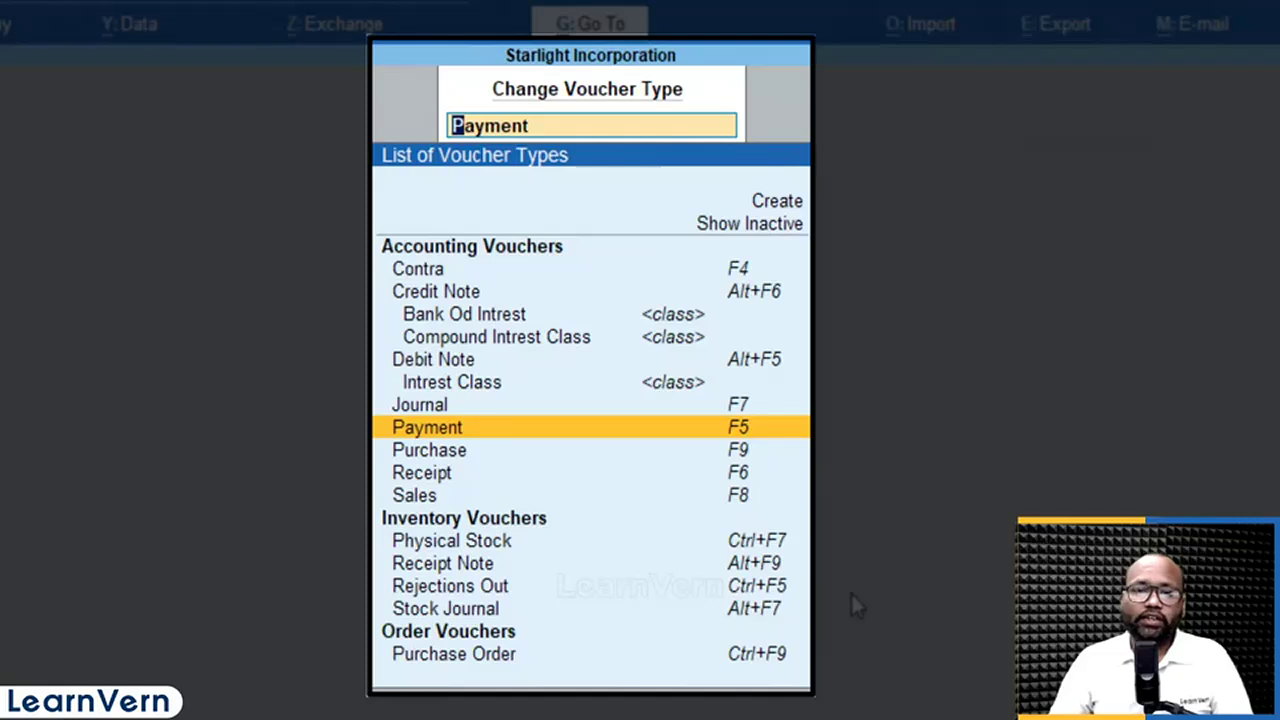
{"action": "key", "text": "Up"}
{"action": "key", "text": "Up"}
{"action": "key", "text": "Up"}
{"action": "key", "text": "Up"}
{"action": "key", "text": "Up"}
{"action": "key", "text": "Up"}
{"action": "key", "text": "Up"}
{"action": "key", "text": "Up"}
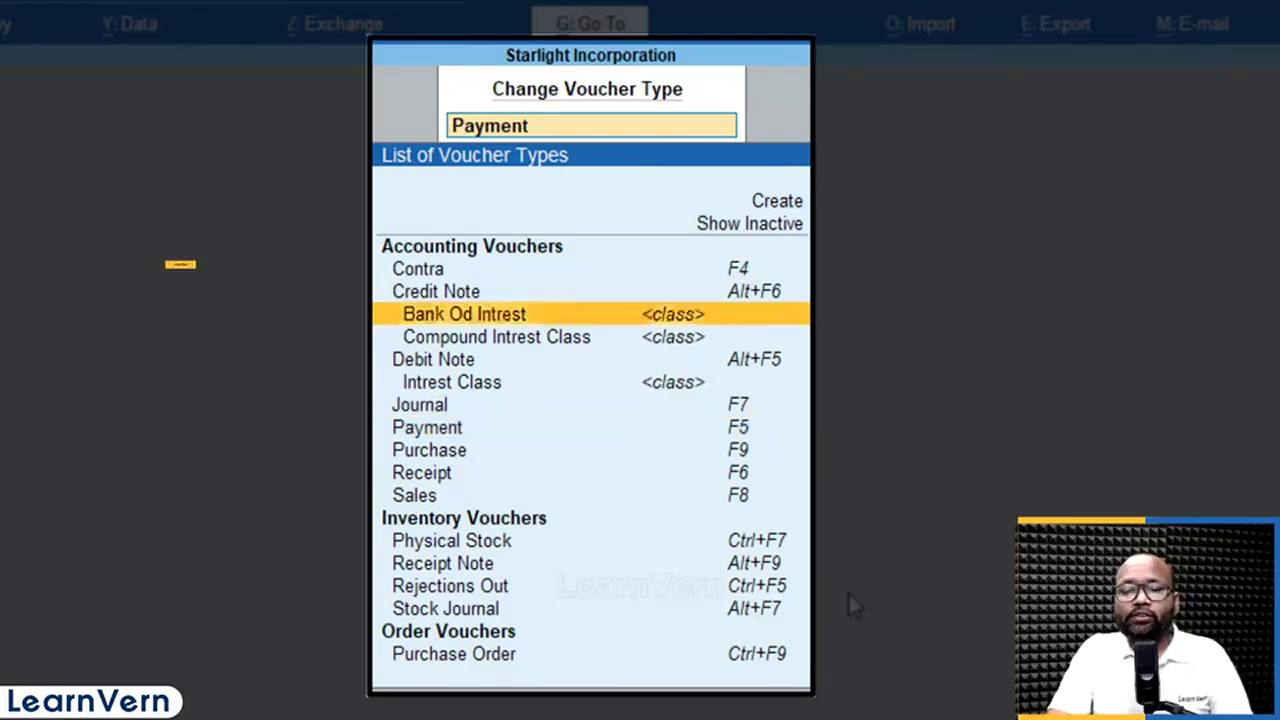
{"action": "key", "text": "Return"}
Choose the inactive Sales Order voucher type and activate it
{"action": "type", "text": "Sales"}
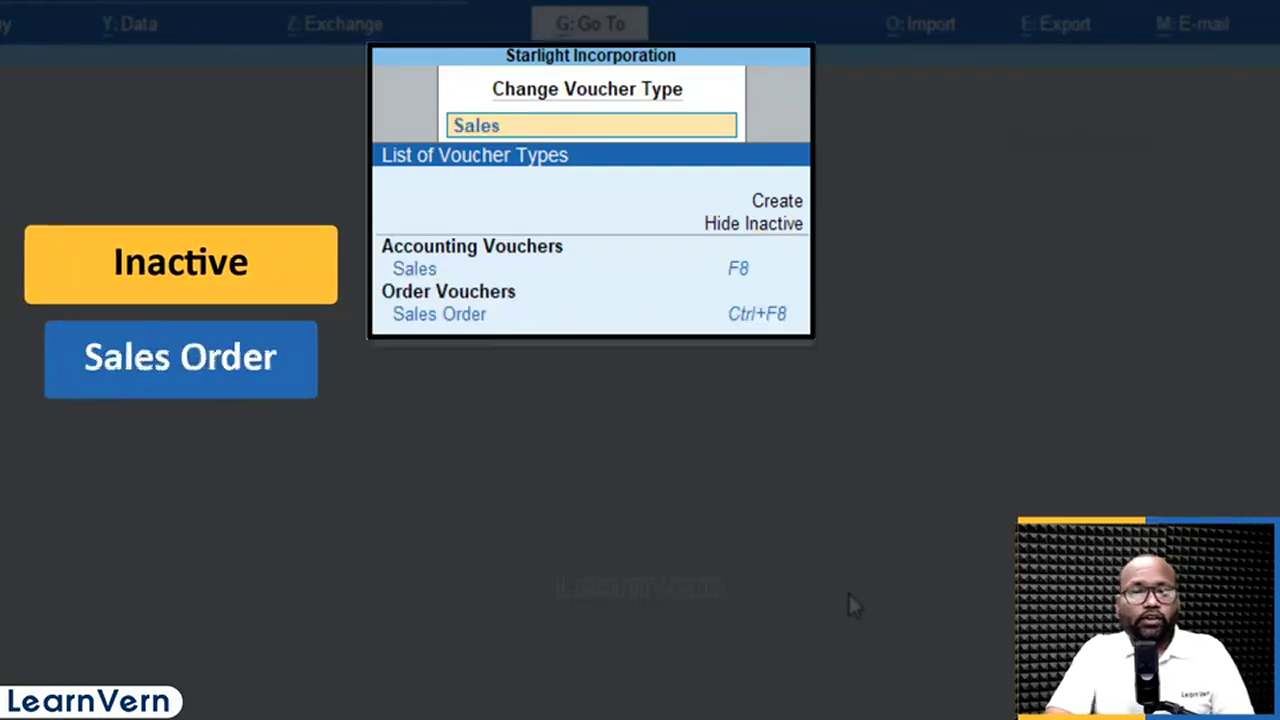
{"action": "key", "text": "Down"}
{"action": "key", "text": "Return"}
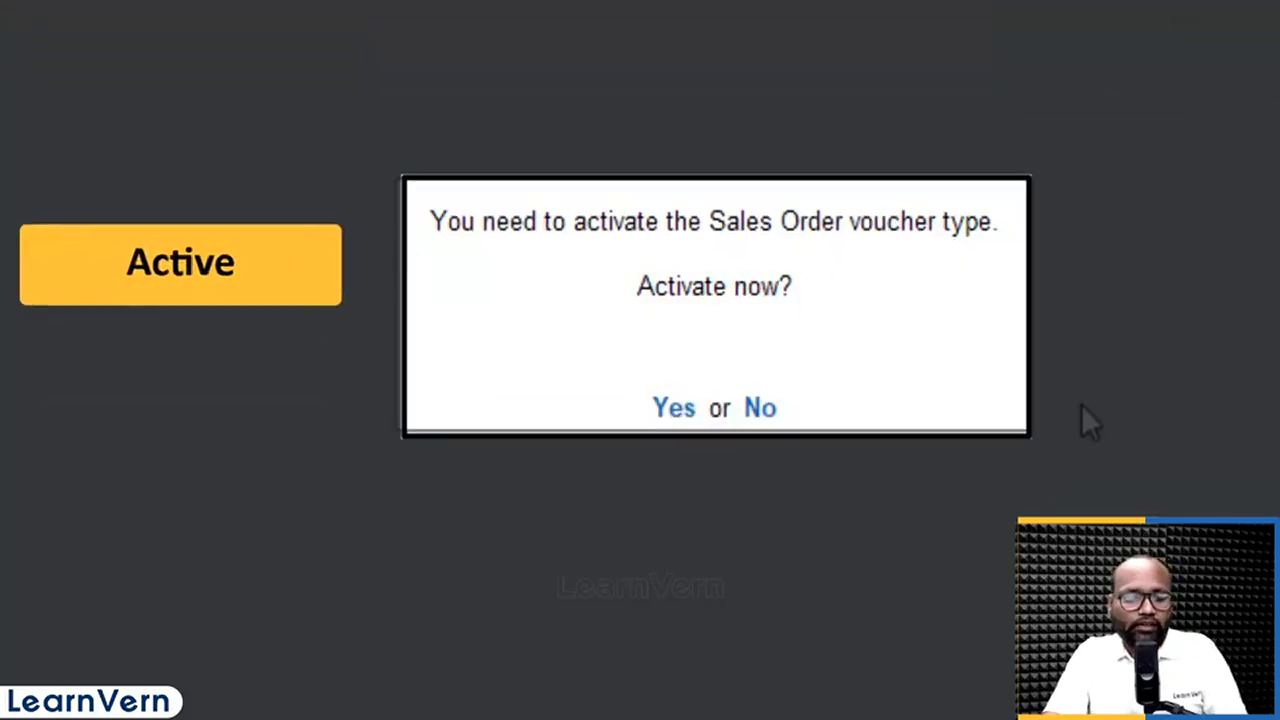
{"action": "key", "text": "y"}
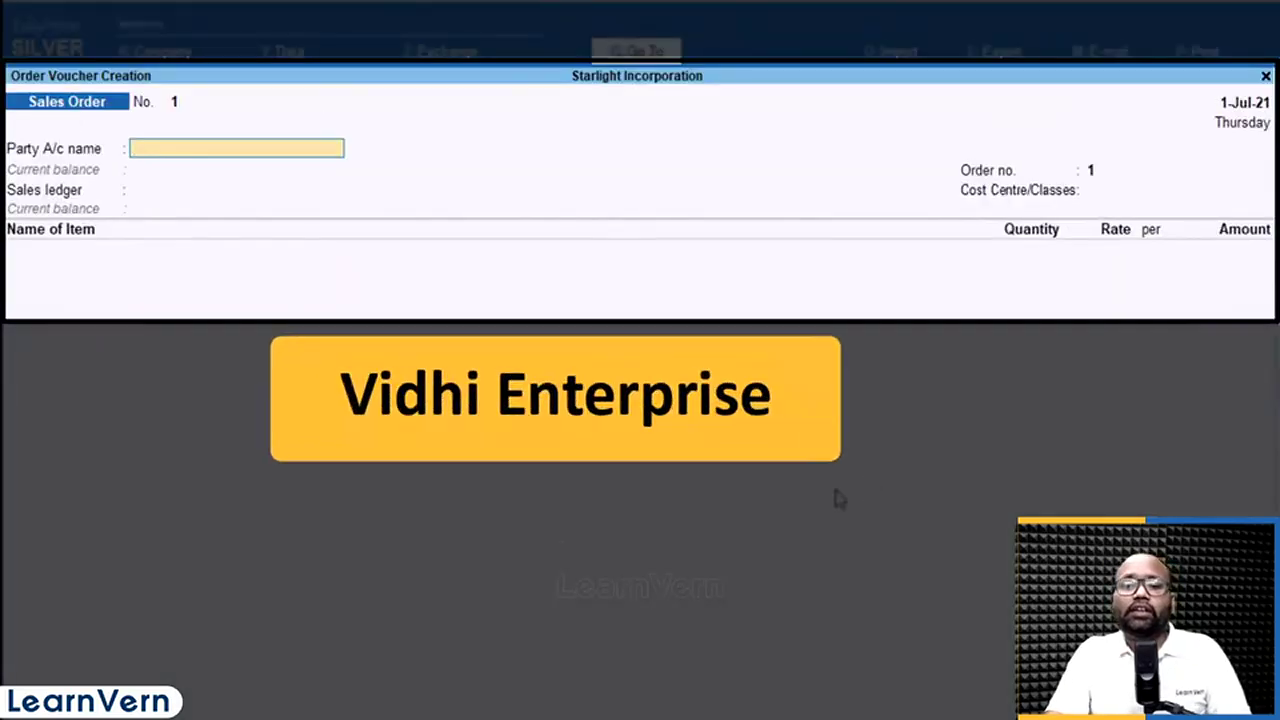
Set the sales order's voucher date to 1-Jun-21
{"action": "key", "text": "F2"}
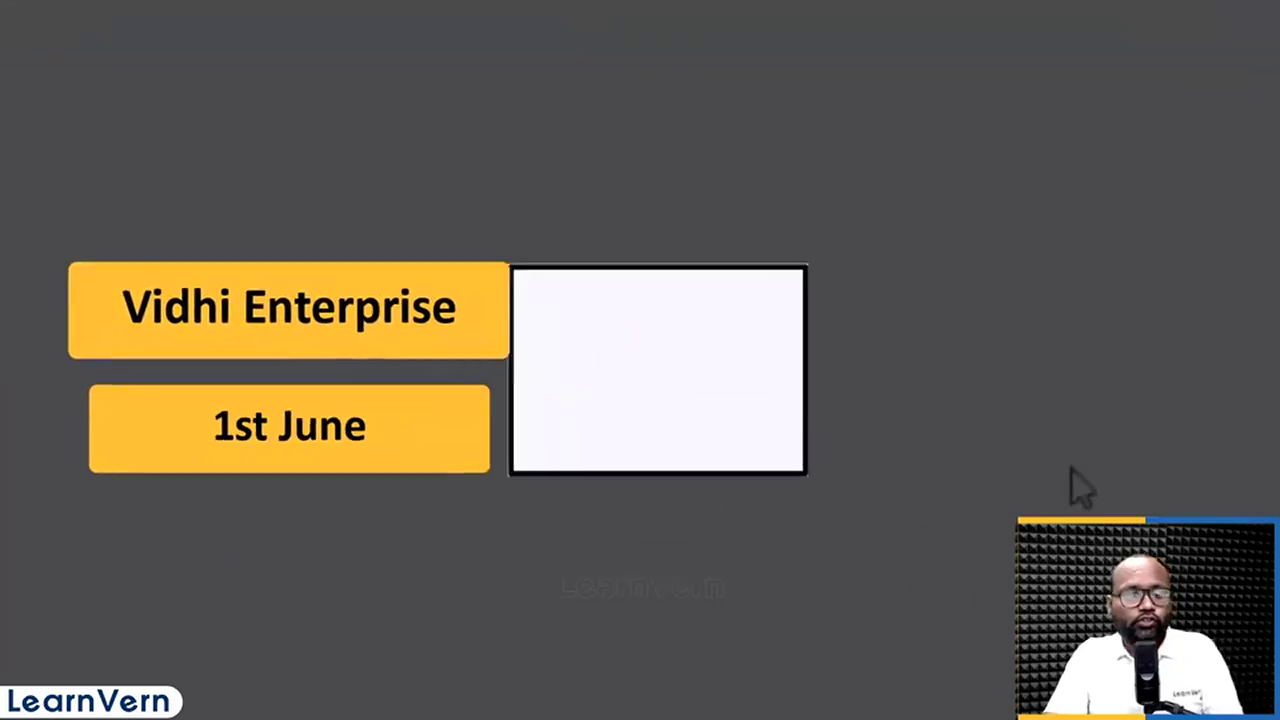
{"action": "type", "text": "1.6"}
{"action": "key", "text": "Return"}
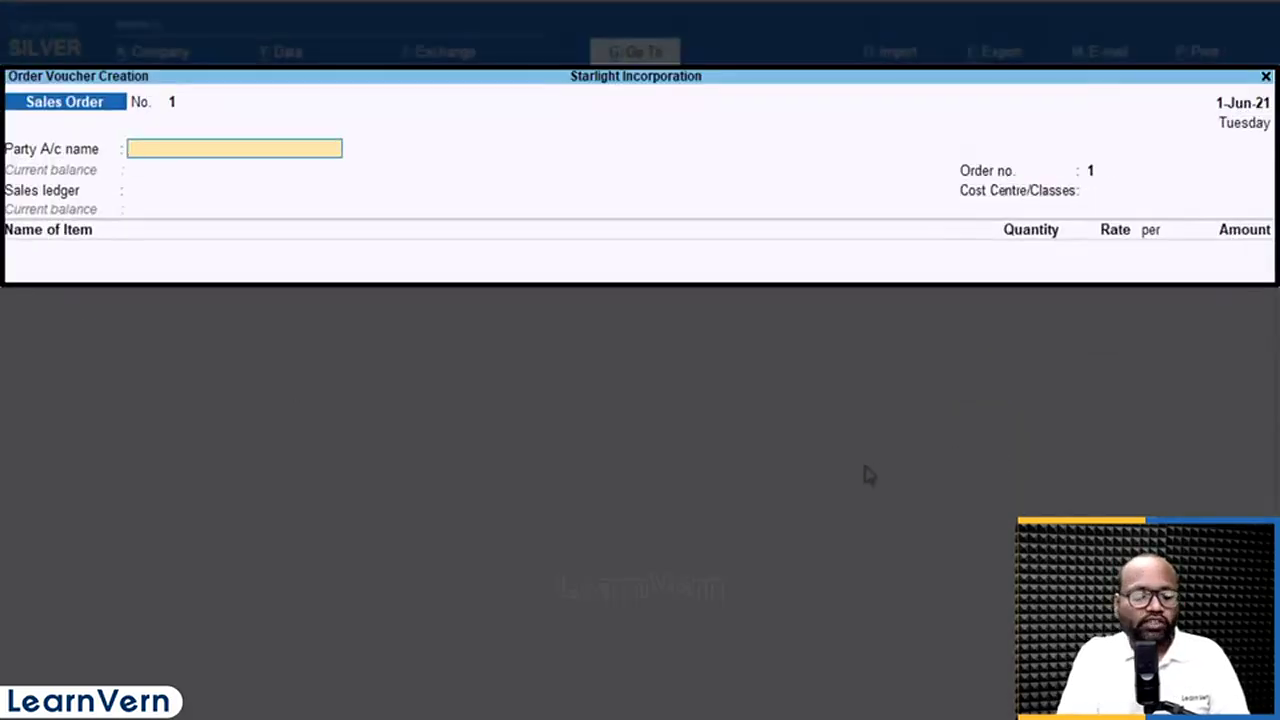
Create a party ledger named Vidhi Enterprises under Sundry Debtors, keeping bill-by-bill balances on, and use it as the party account
{"action": "key", "text": "alt+c"}
{"action": "type", "text": "Vidhi Ente"}
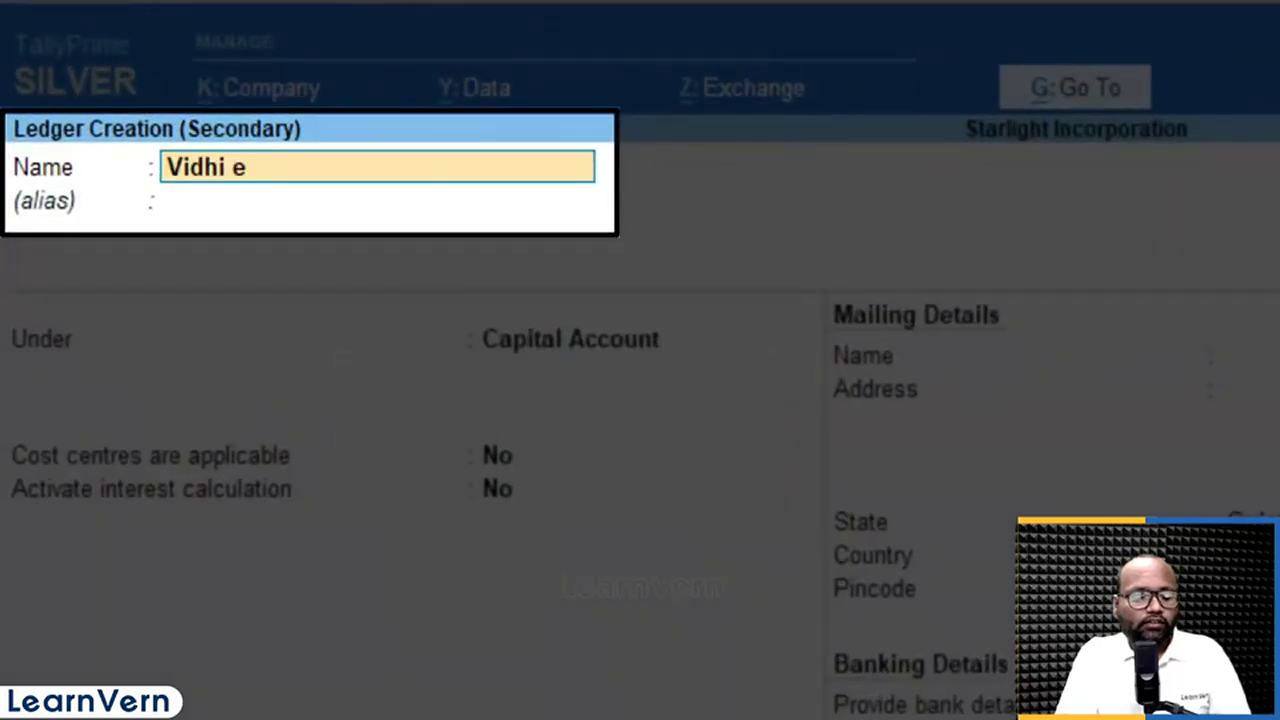
{"action": "type", "text": "rpri"}
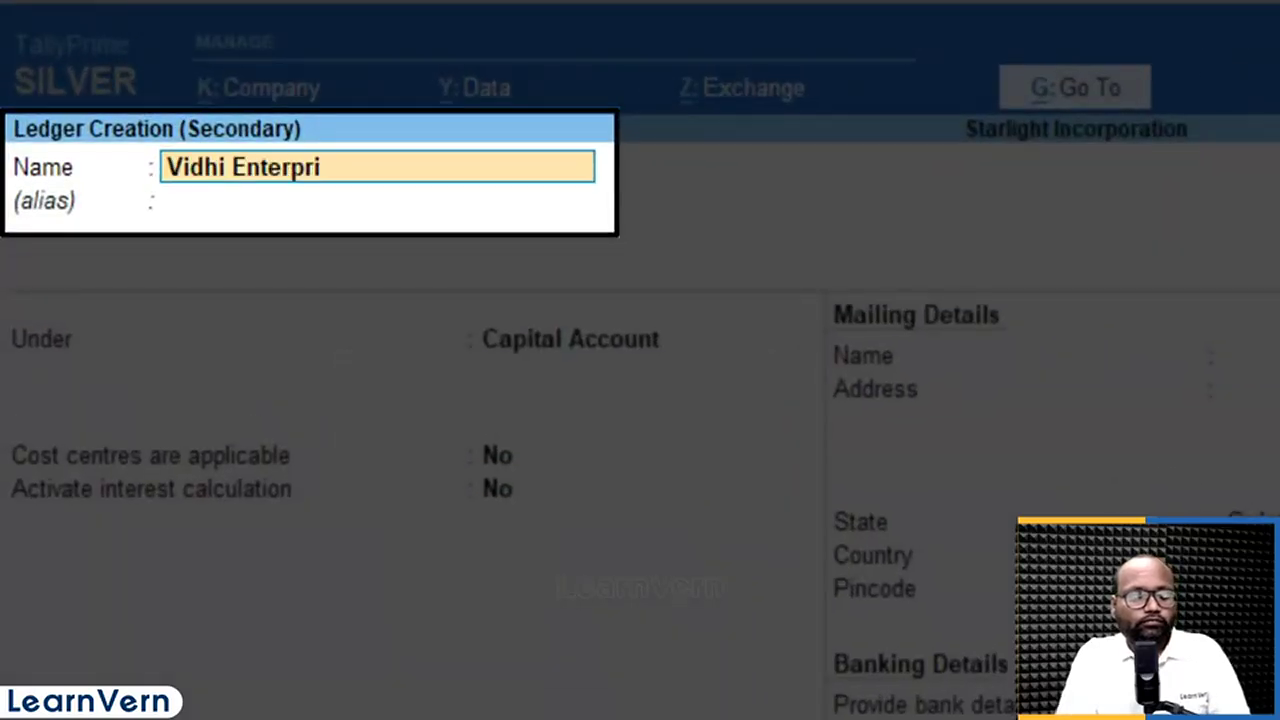
{"action": "type", "text": "ses"}
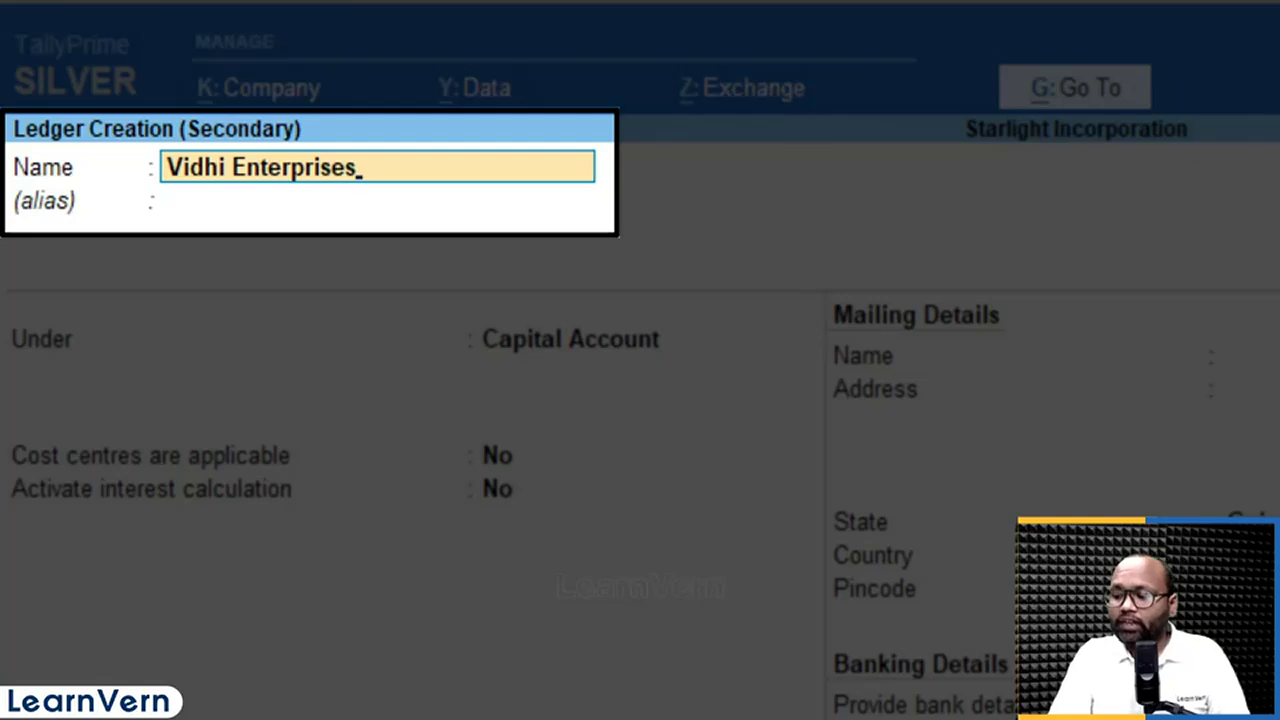
{"action": "key", "text": "Return"}
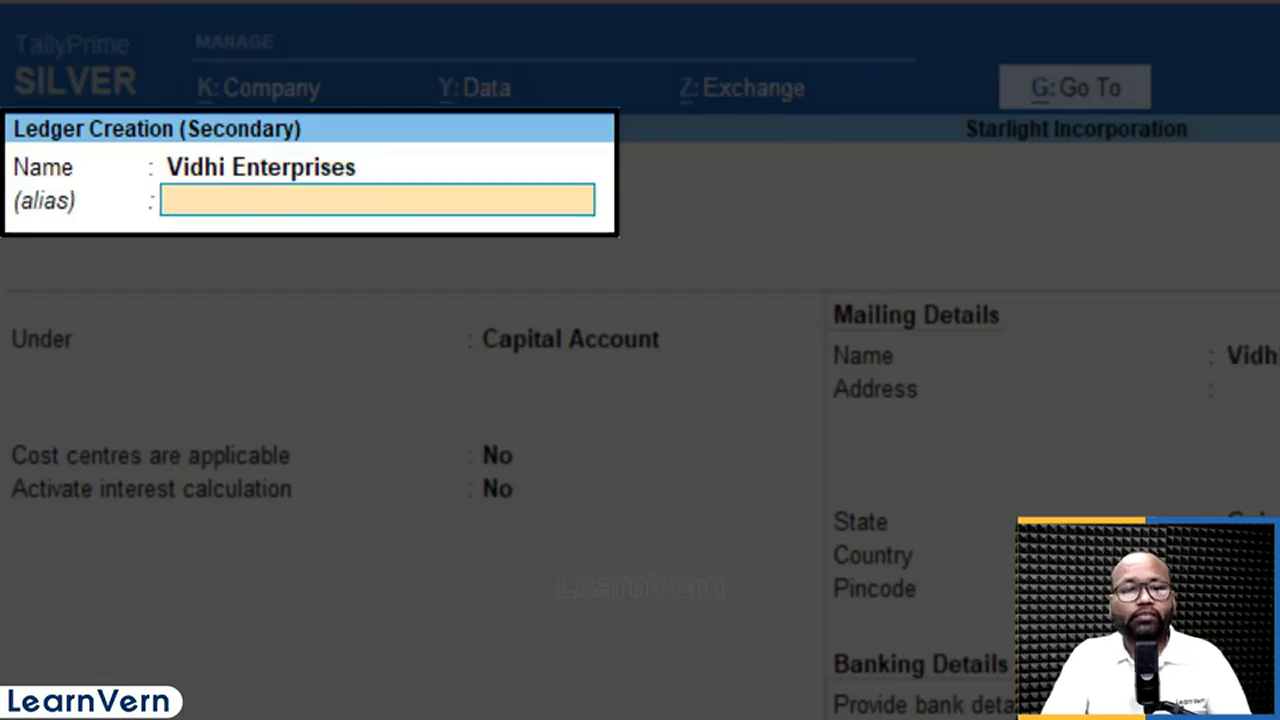
{"action": "key", "text": "Return"}
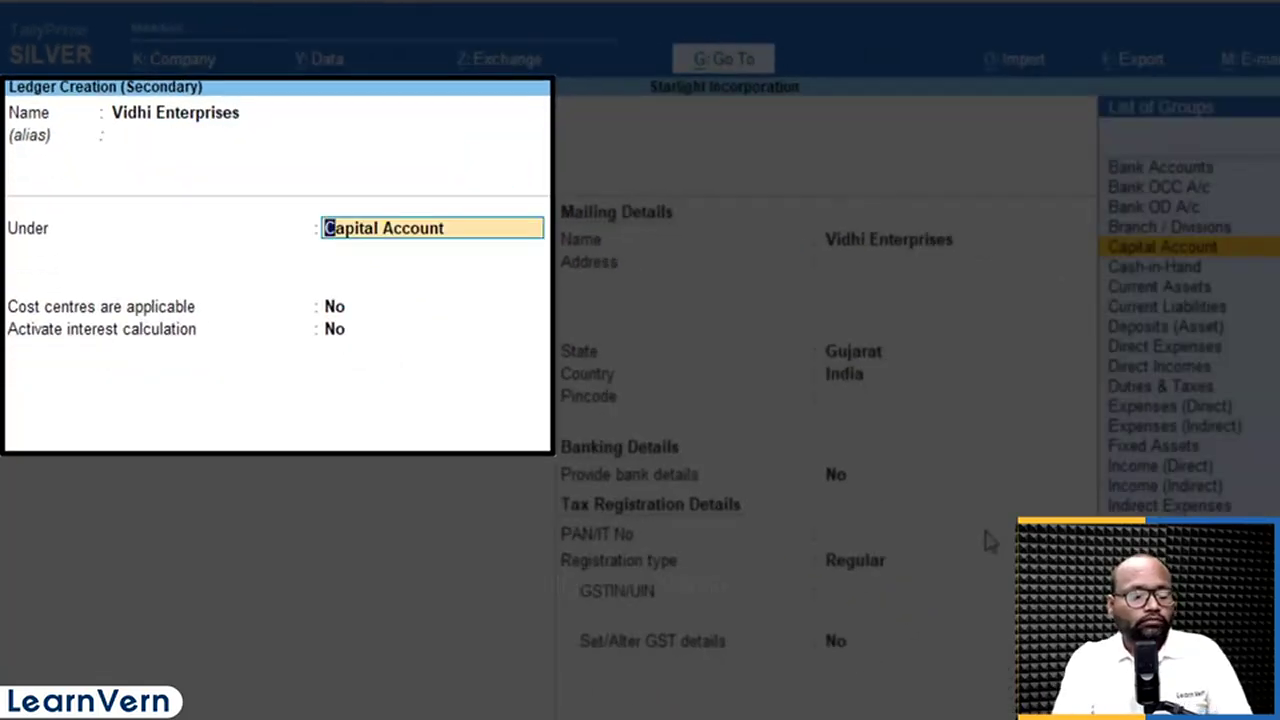
{"action": "type", "text": "Deb"}
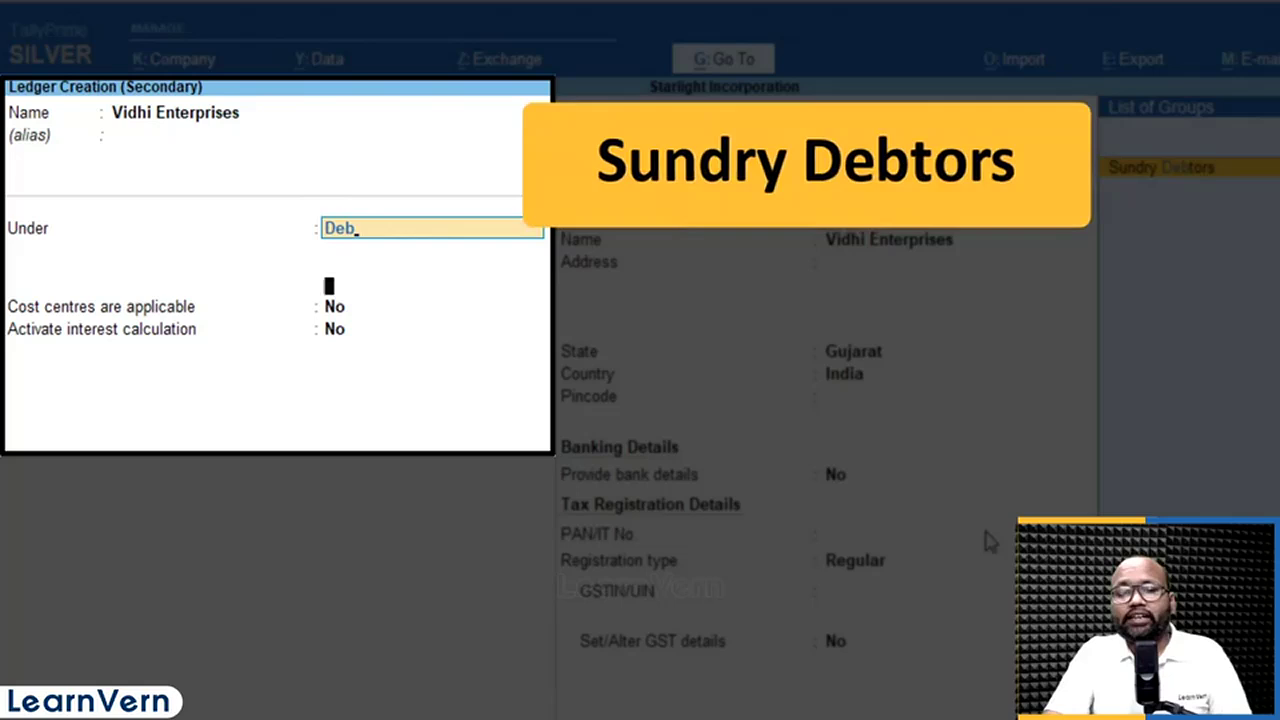
{"action": "key", "text": "Return"}
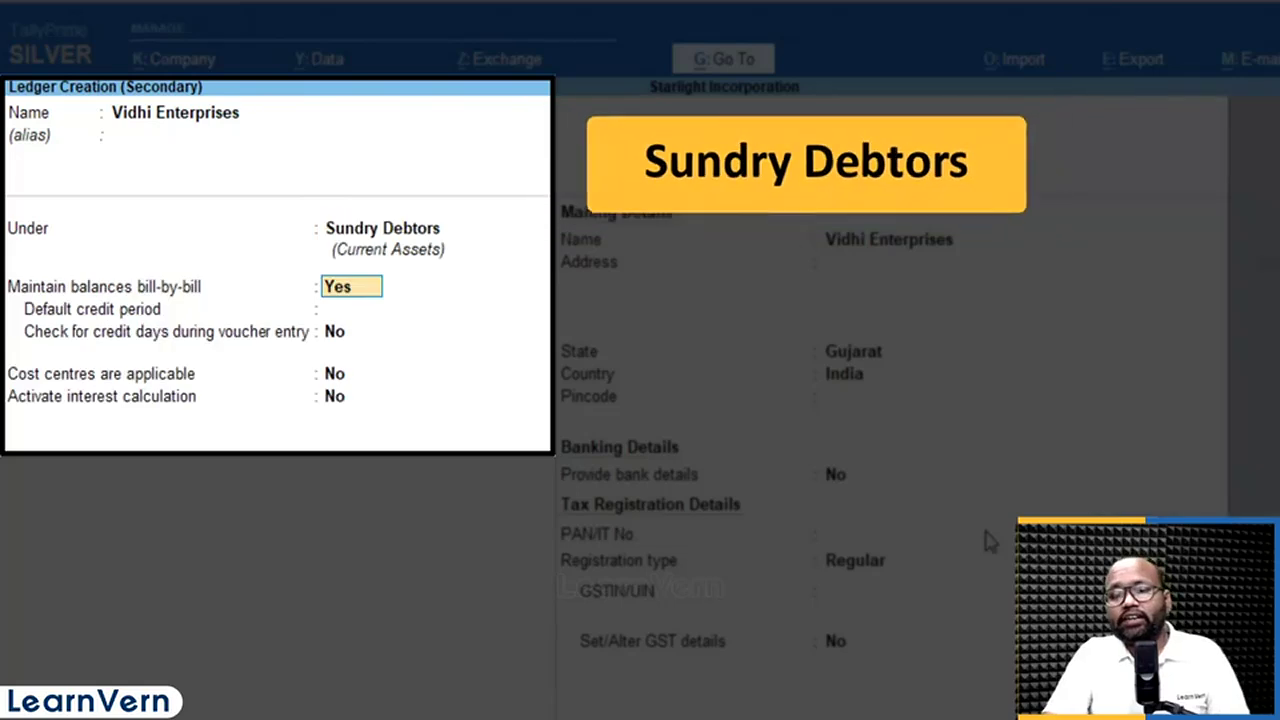
{"action": "key", "text": "Return"}
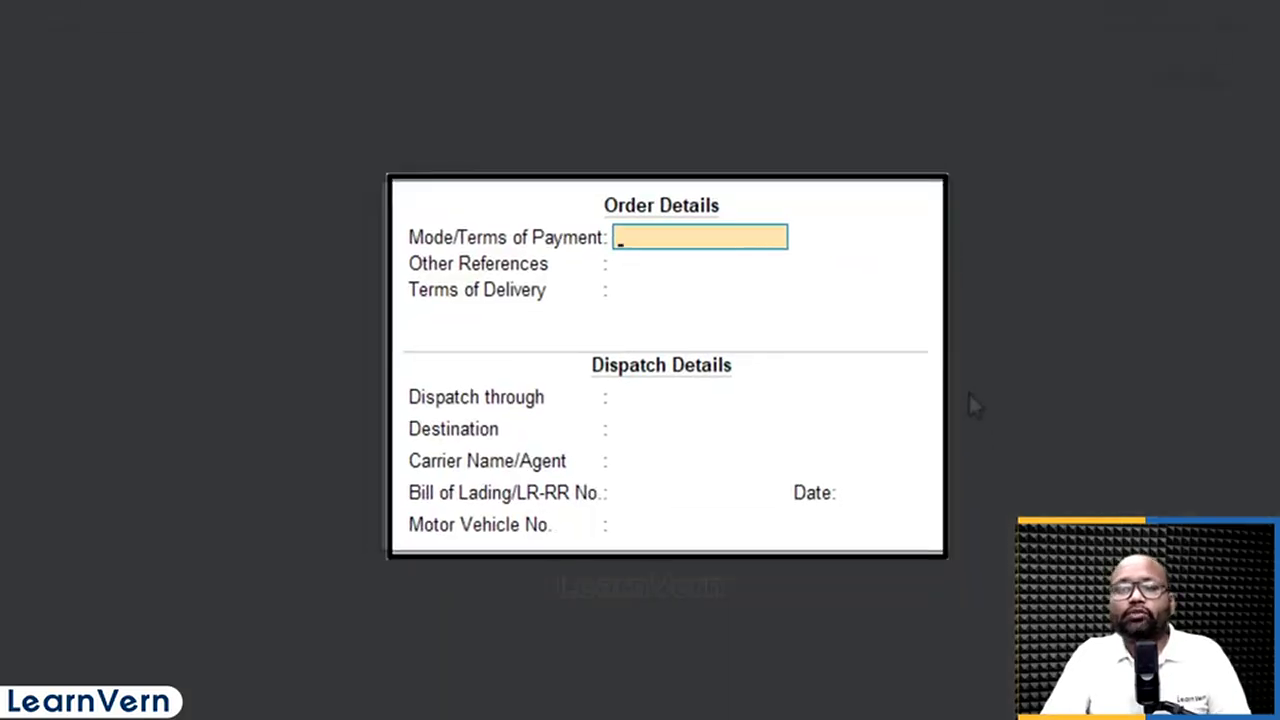
{"action": "key", "text": "ctrl+a"}
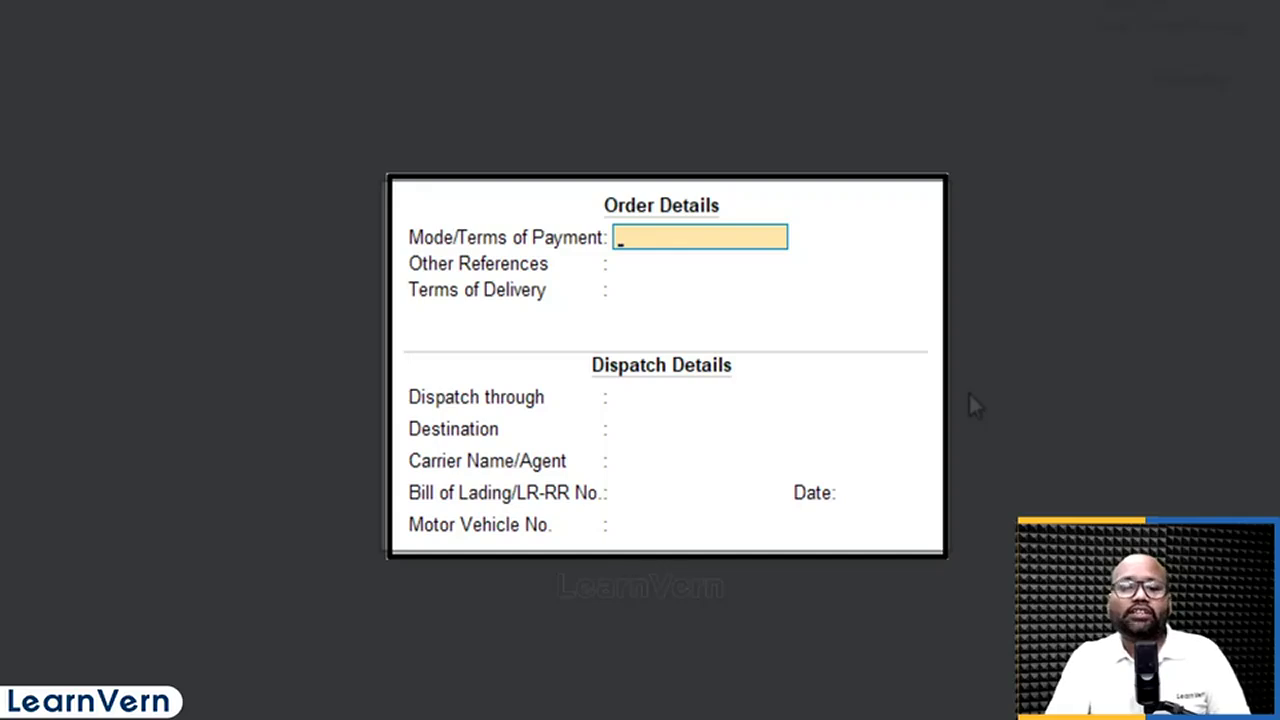
Set the mode of payment to By Cash in the order details and accept the delivery and dispatch fields blank
{"action": "type", "text": "By"}
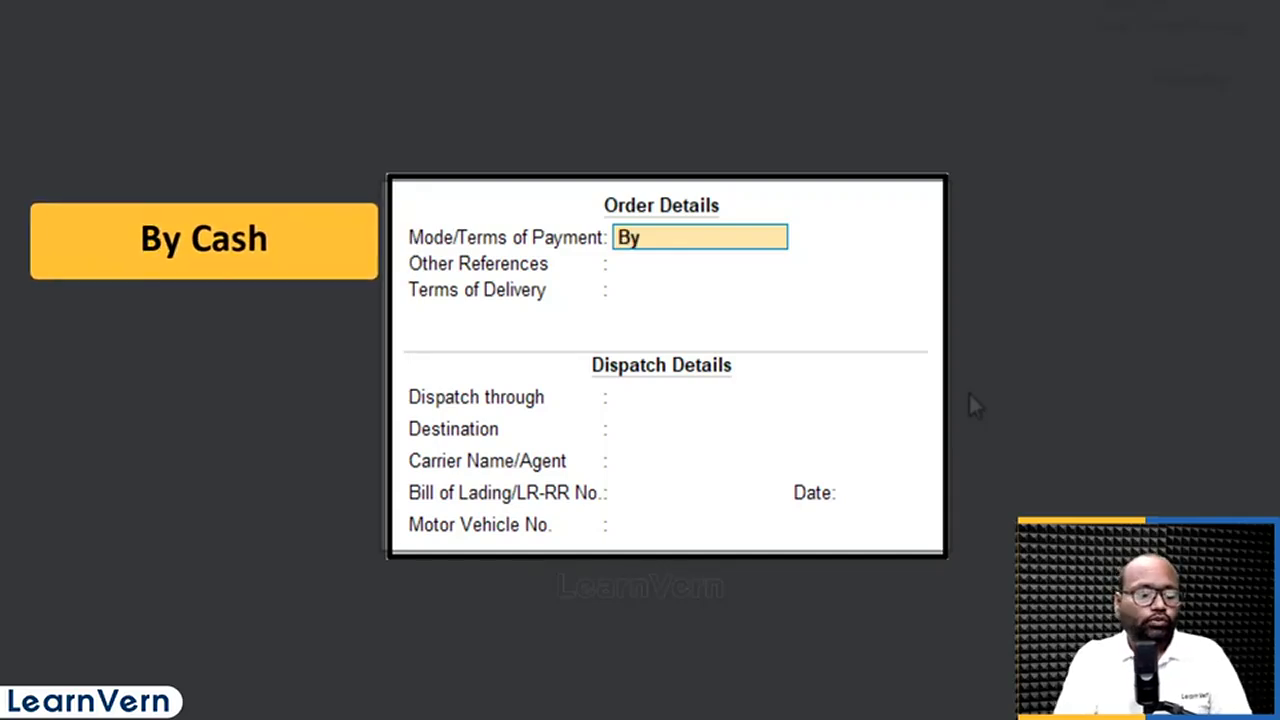
{"action": "type", "text": " Cash"}
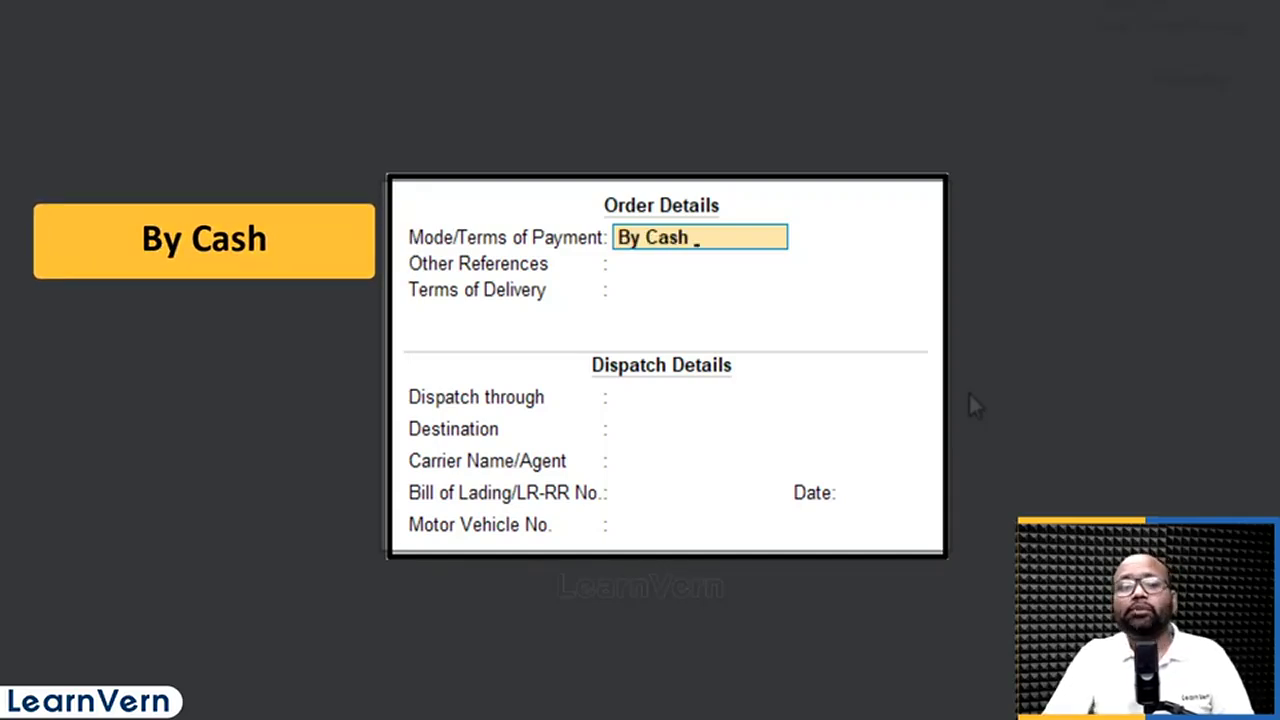
{"action": "key", "text": "Return"}
{"action": "key", "text": "Return"}
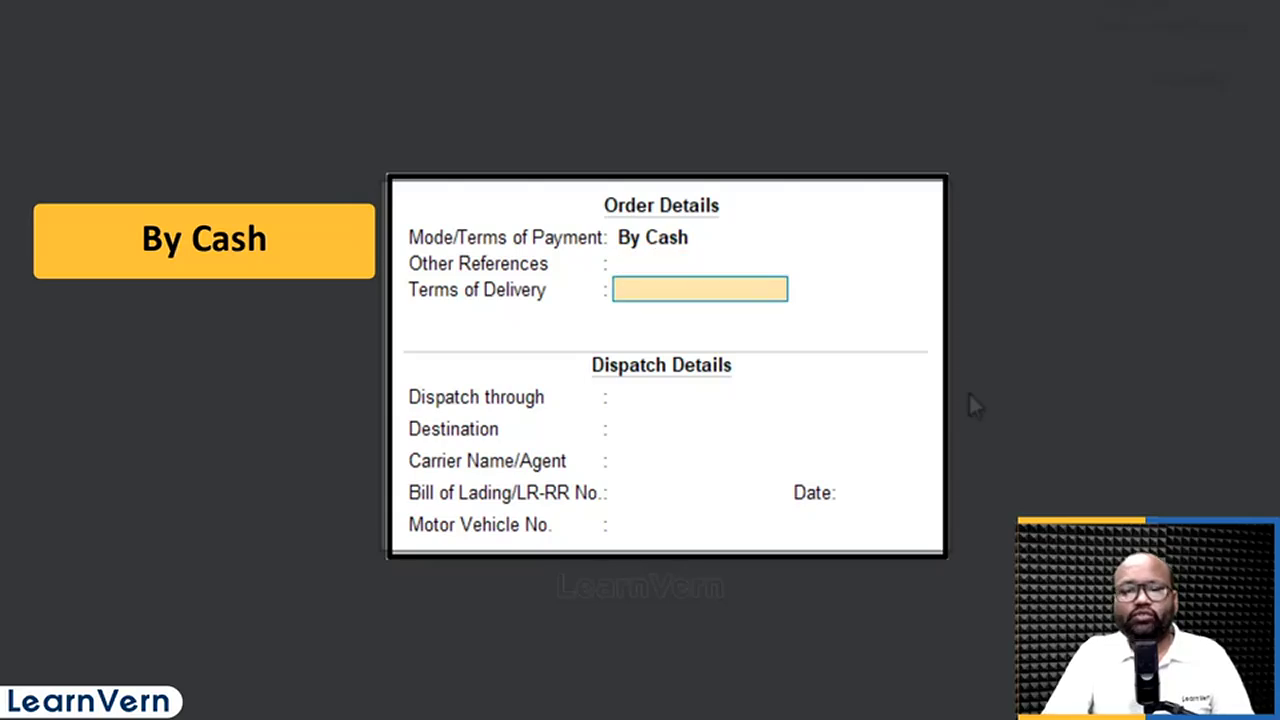
{"action": "key", "text": "Return"}
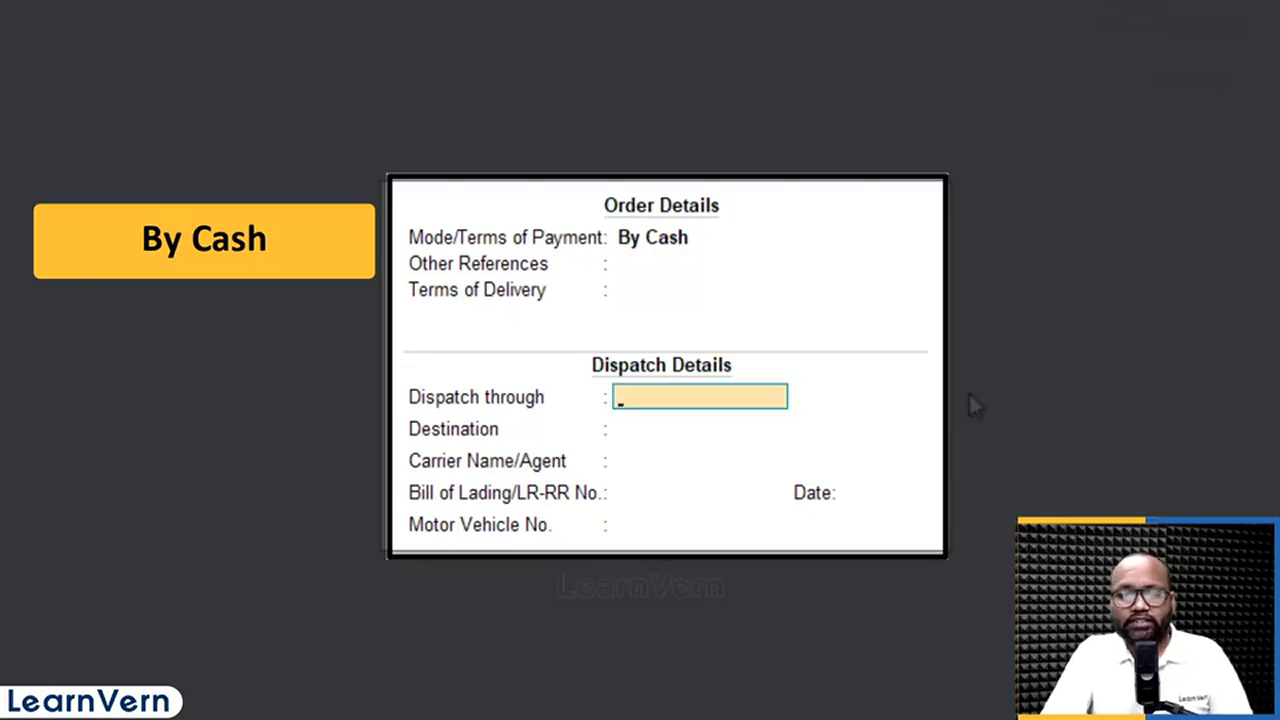
{"action": "key", "text": "ctrl+a"}
{"action": "key", "text": "Return"}
{"action": "key", "text": "ctrl+a"}
Replace the default order number of the sales order with the customer's order number in capital letters
{"action": "type", "text": "s"}
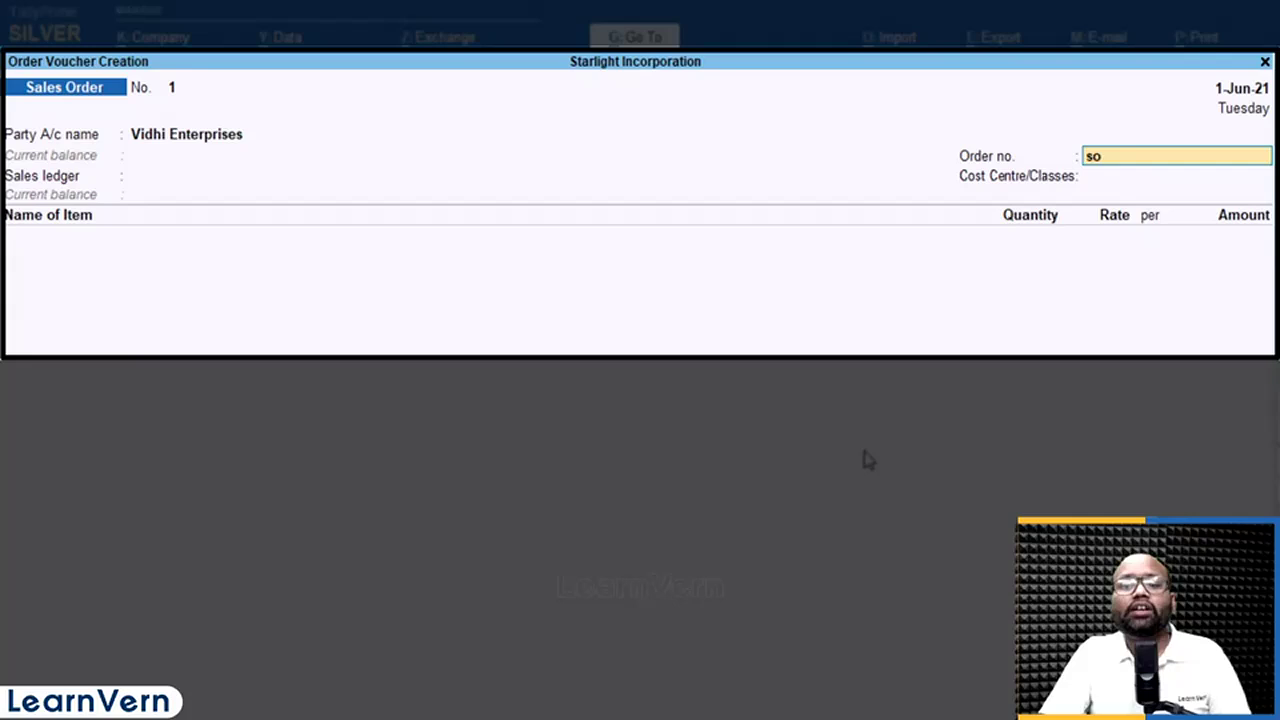
{"action": "type", "text": "o"}
{"action": "key", "text": "BackSpace"}
{"action": "key", "text": "BackSpace"}
{"action": "type", "text": "SO/01"}
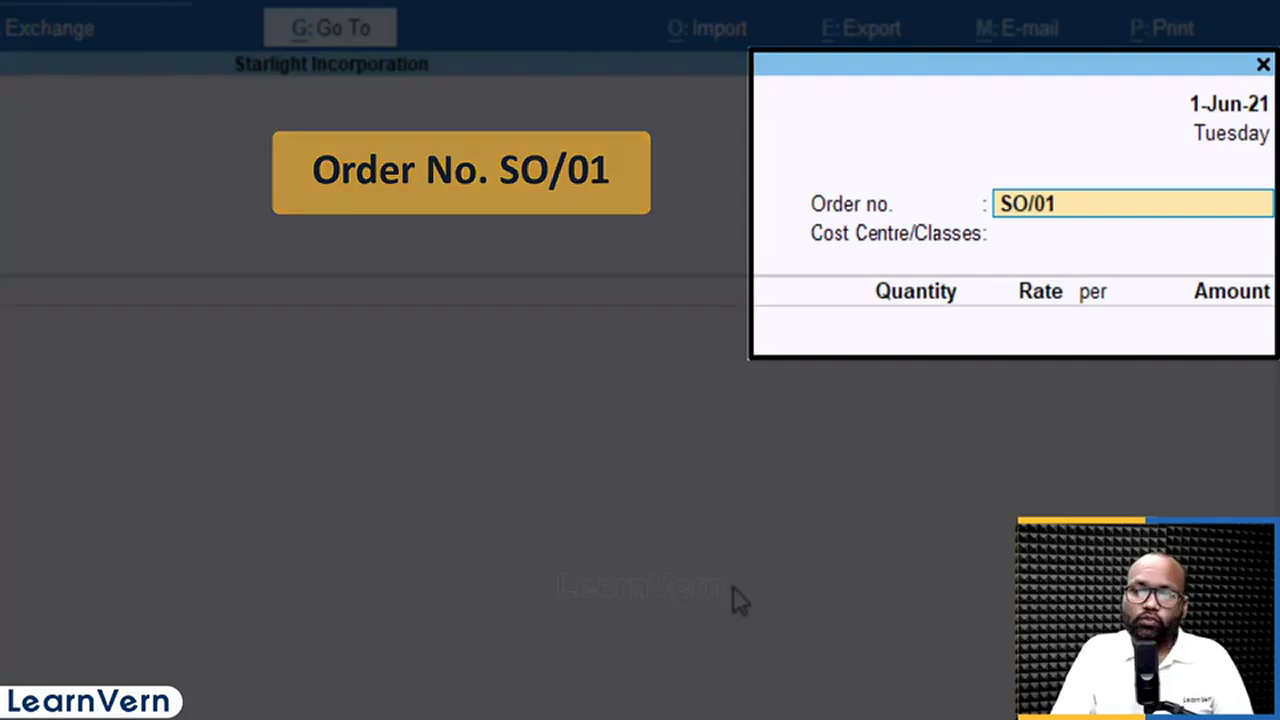
{"action": "key", "text": "Return"}
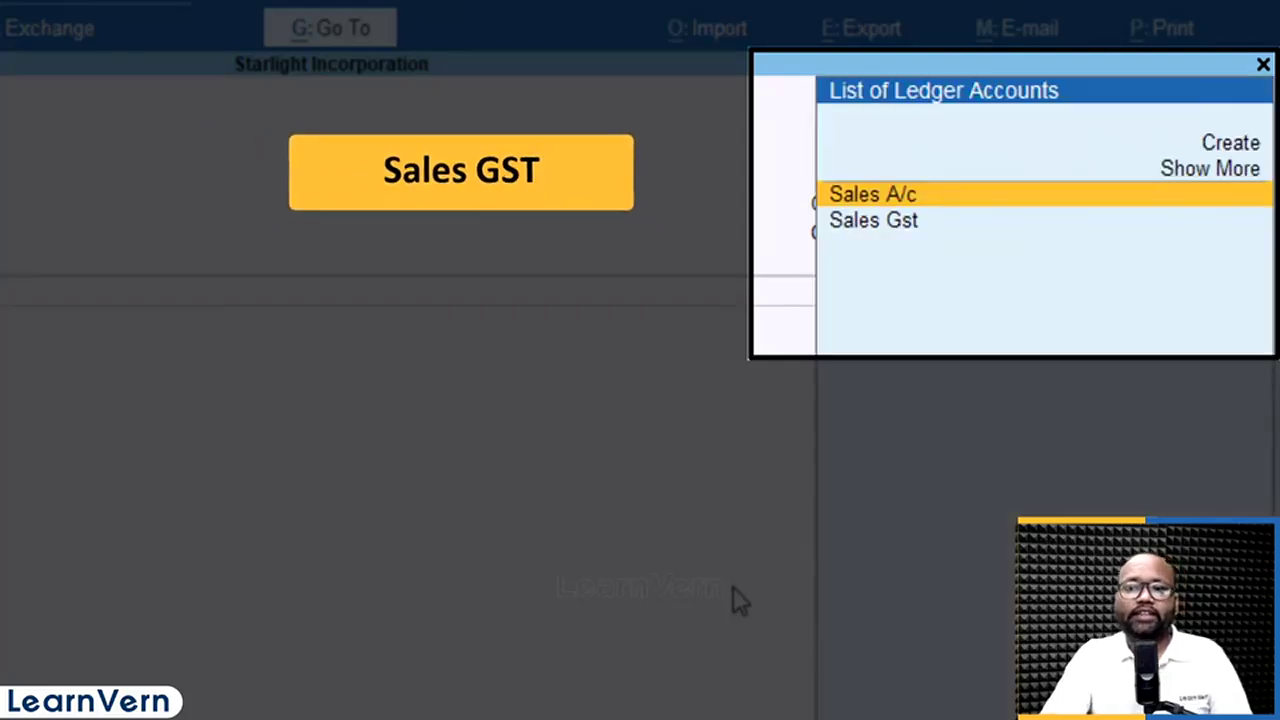
Select Sales Gst as the sales ledger and leave the cost centre class as Not Applicable
{"action": "key", "text": "Down"}
{"action": "key", "text": "Return"}
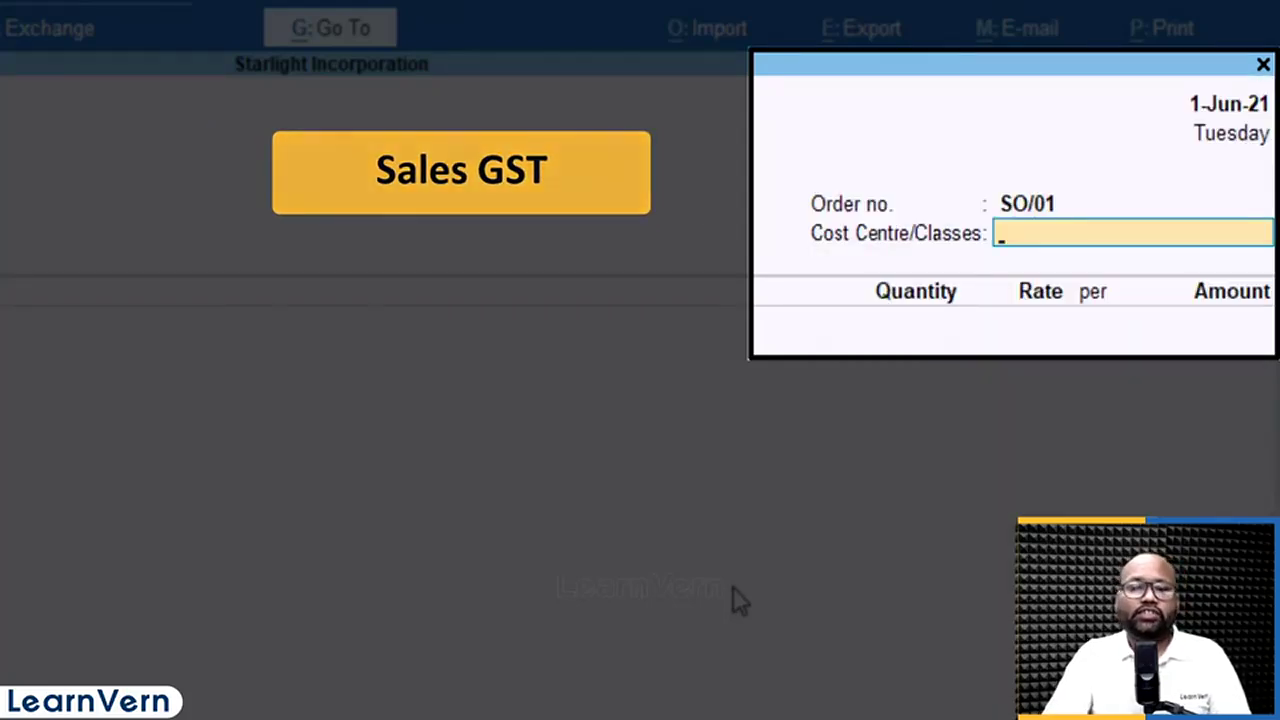
{"action": "key", "text": "Return"}
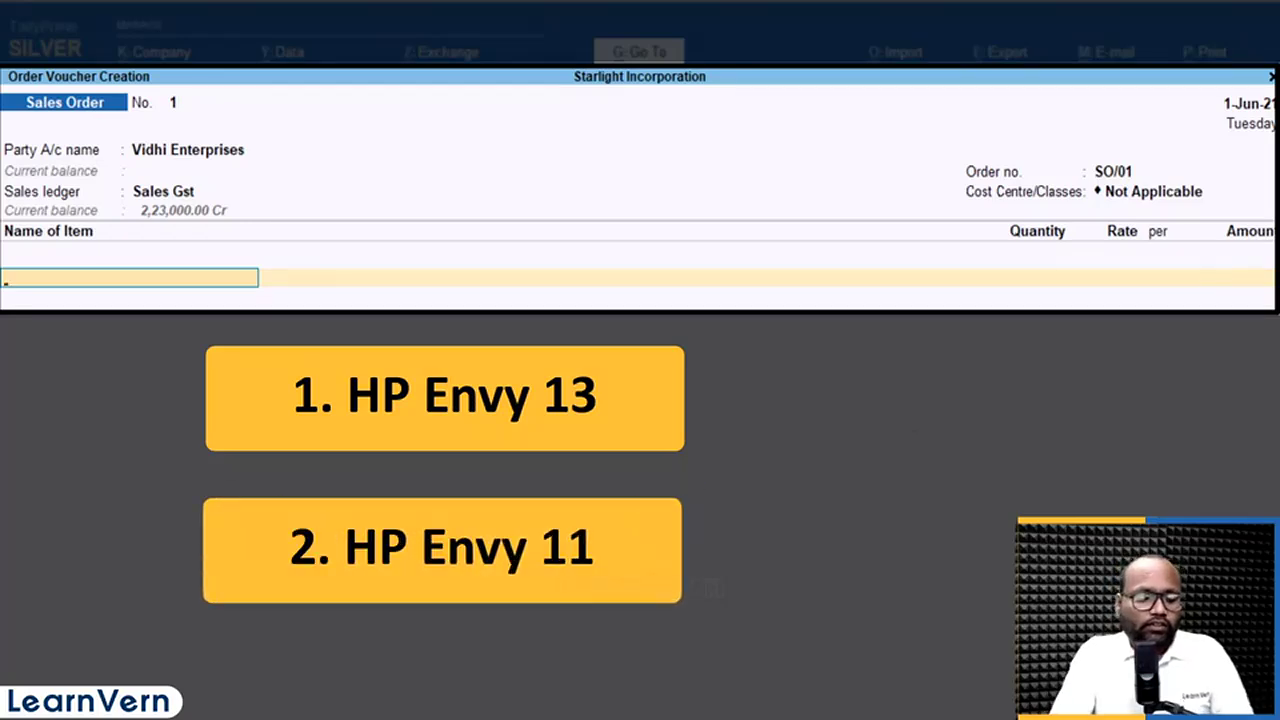
Add the stock item Hp Envy 11" with a quantity of 1 Nos, accepting the default due date and rate
{"action": "type", "text": "env"}
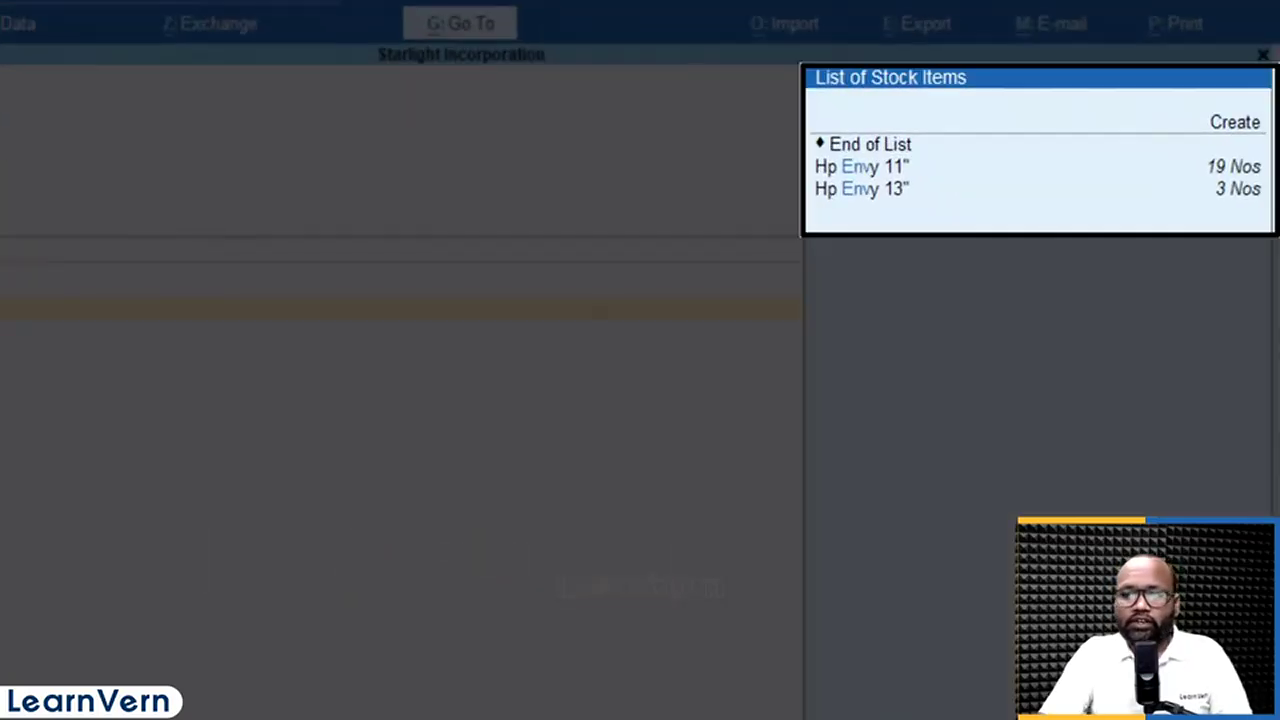
{"action": "key", "text": "Down"}
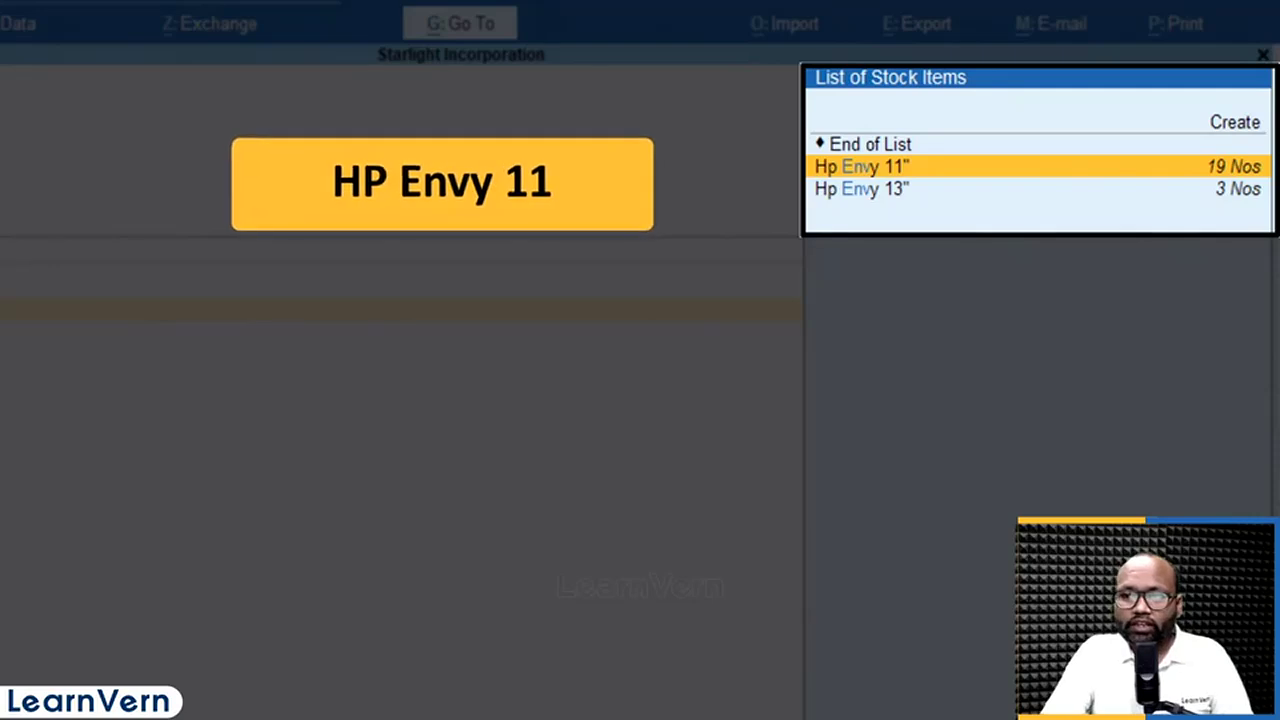
{"action": "key", "text": "Return"}
{"action": "key", "text": "Return"}
{"action": "type", "text": "1"}
{"action": "key", "text": "Return"}
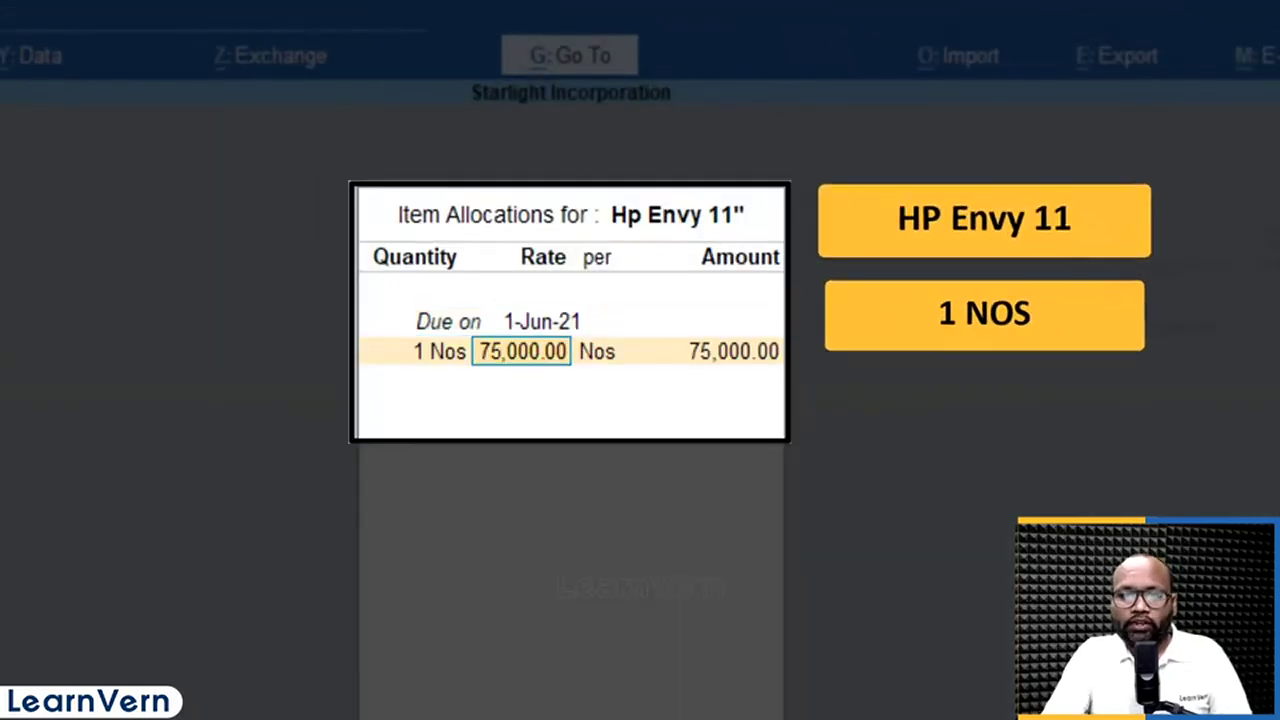
{"action": "key", "text": "Return"}
{"action": "key", "text": "Return"}
{"action": "key", "text": "Return"}
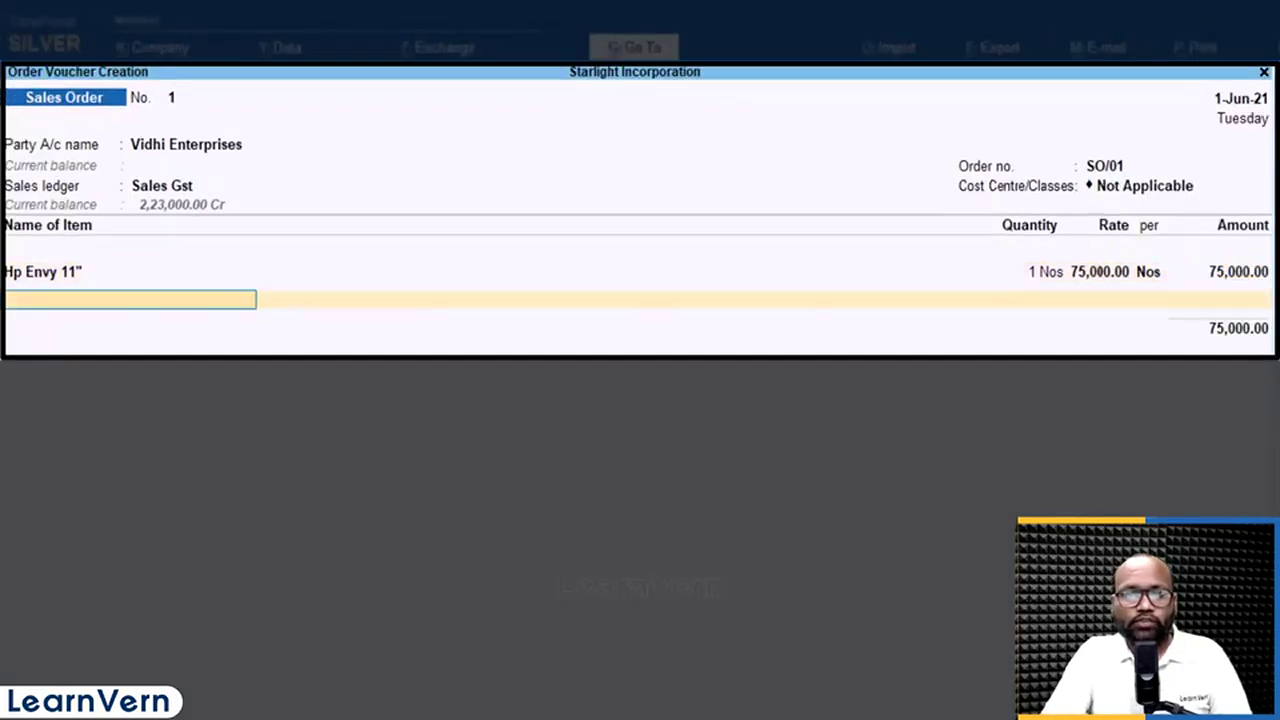
Add the stock item Hp Envy 13" with a quantity of 2 Nos, accepting the default due date and rate
{"action": "type", "text": "13"}
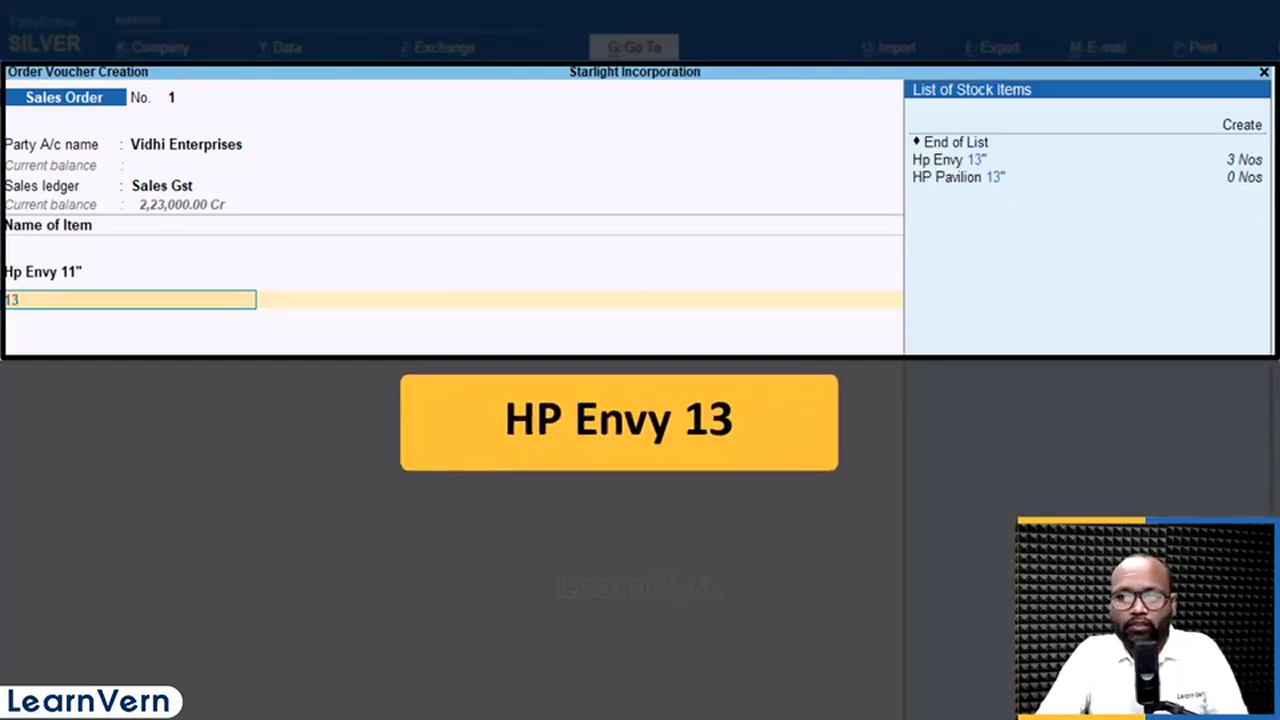
{"action": "key", "text": "Down"}
{"action": "key", "text": "Return"}
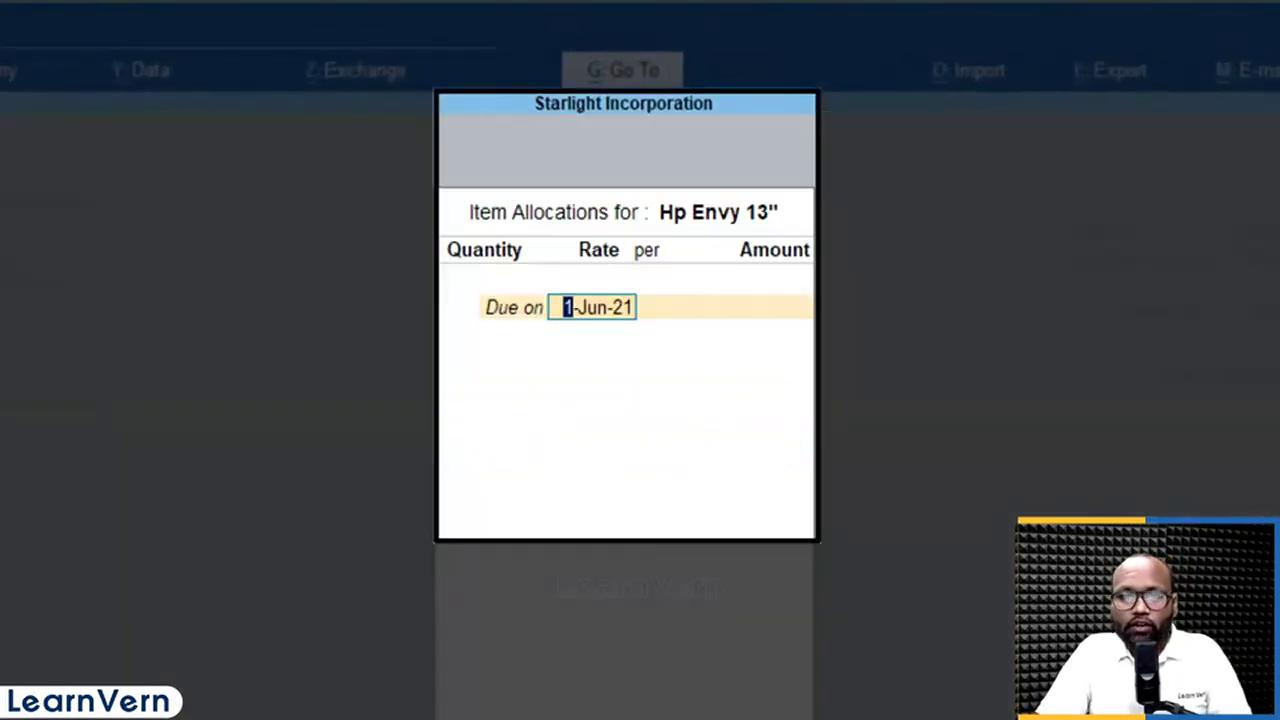
{"action": "key", "text": "Return"}
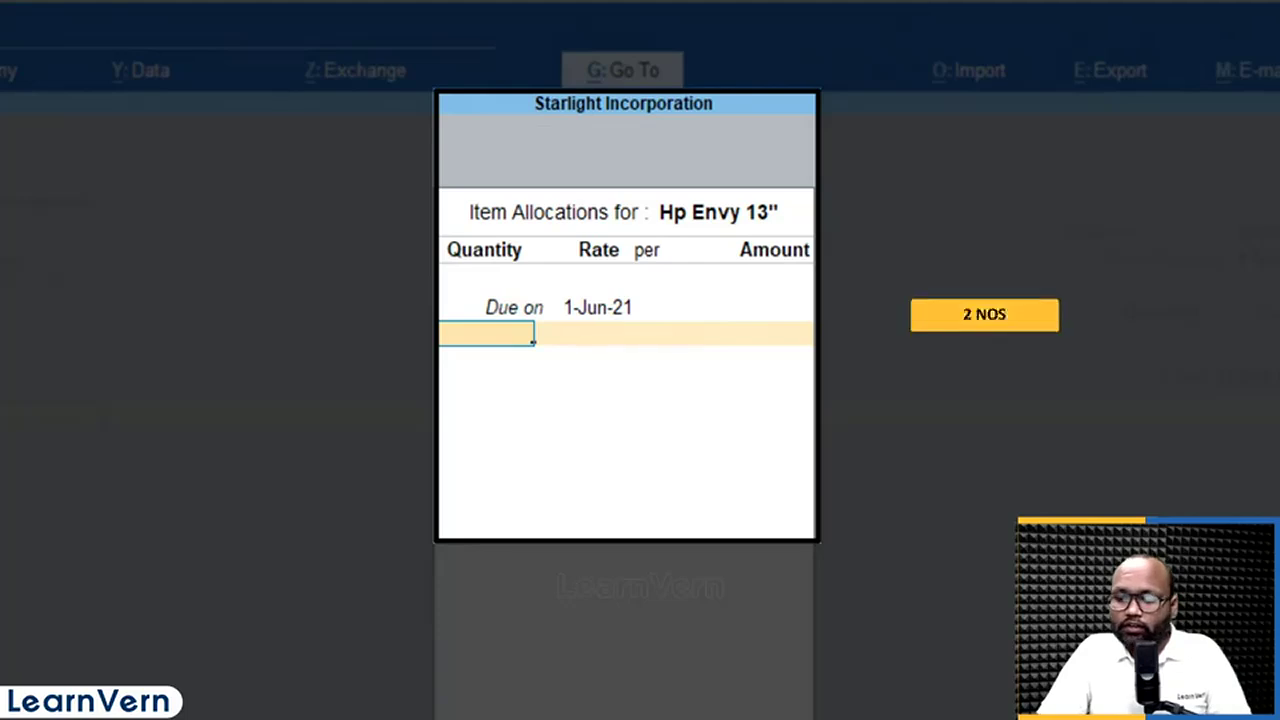
{"action": "type", "text": "2"}
{"action": "key", "text": "Return"}
{"action": "key", "text": "Return"}
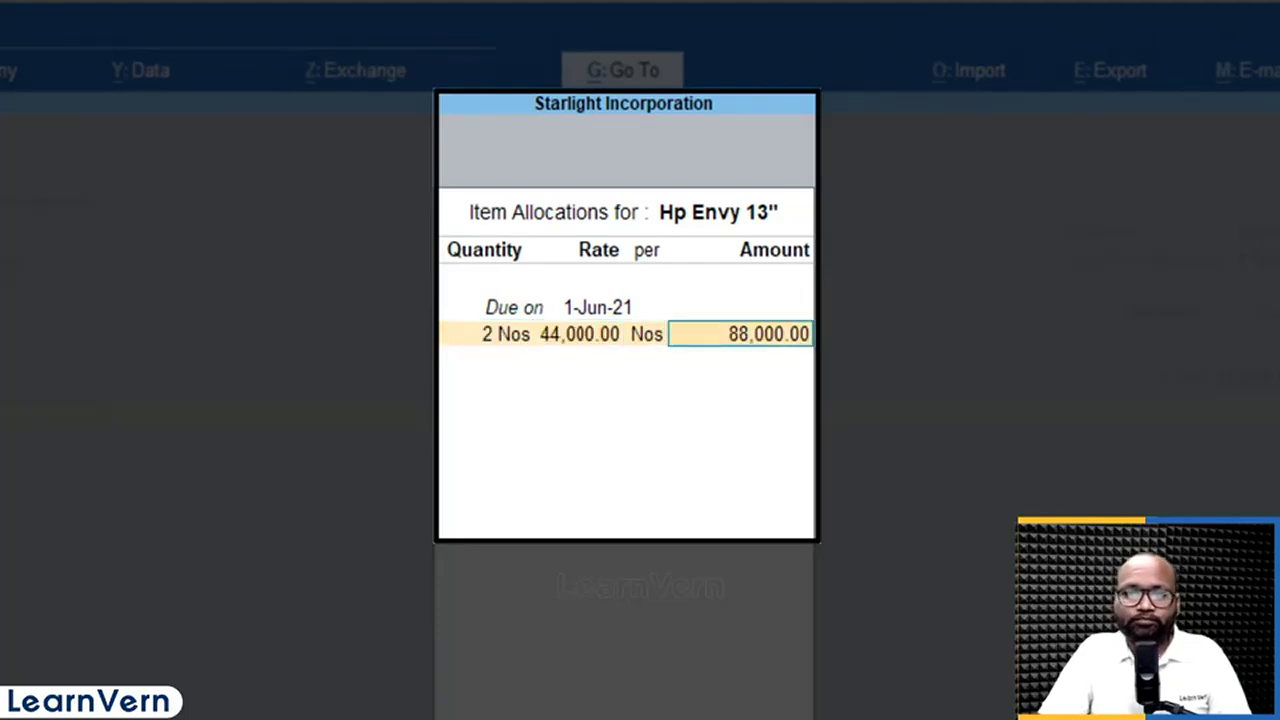
{"action": "key", "text": "Return"}
{"action": "key", "text": "Return"}
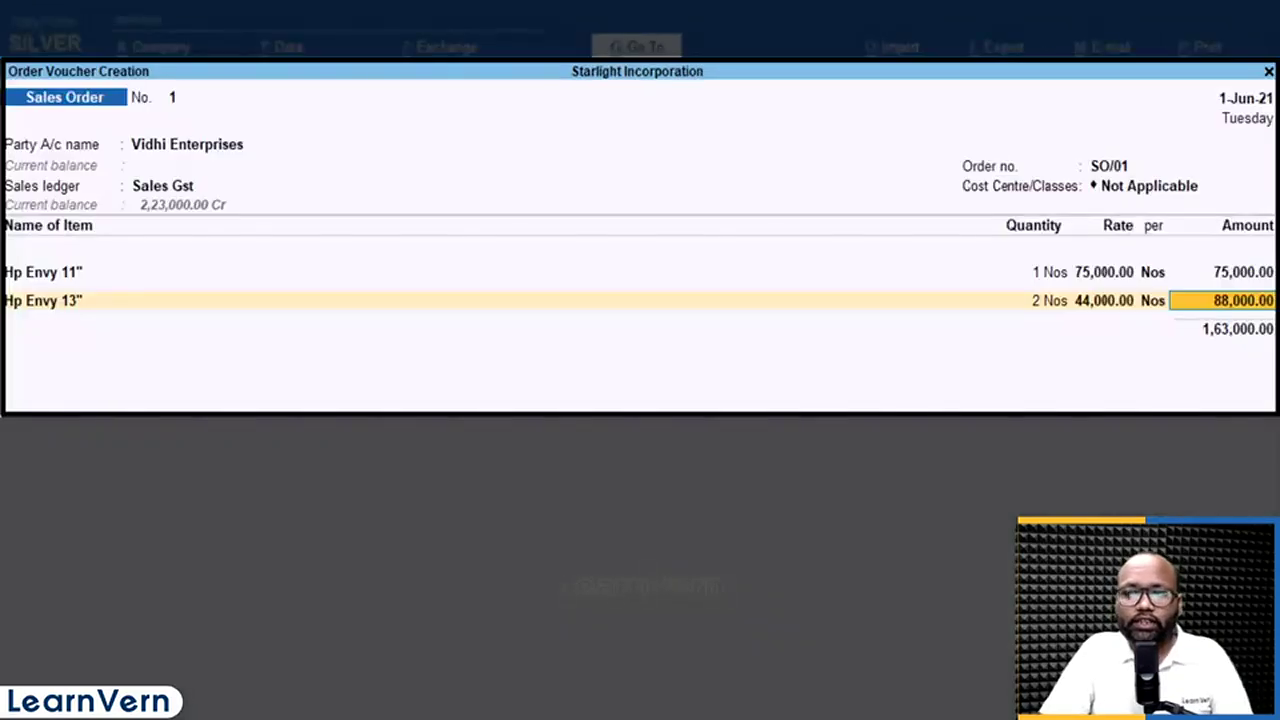
Add the Output C Gst and Output S Gst tax ledgers below the items and save the sales order
{"action": "key", "text": "Return"}
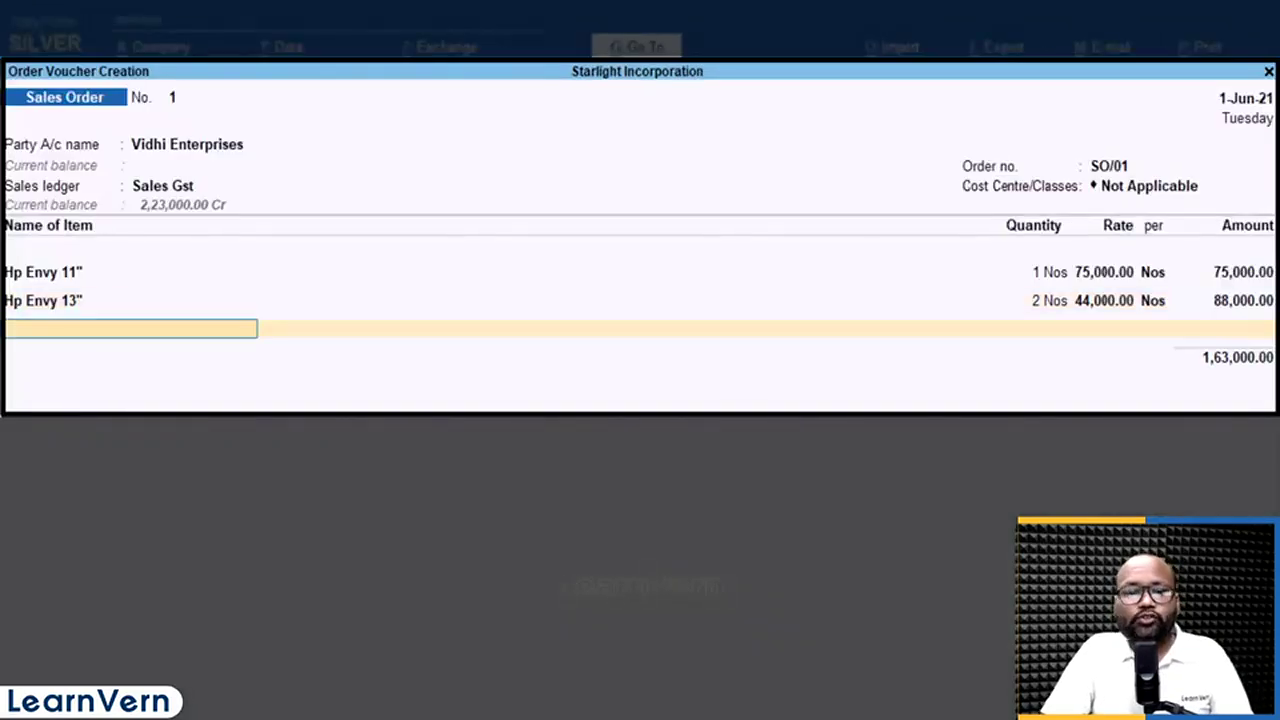
{"action": "key", "text": "Return"}
{"action": "type", "text": "OUT"}
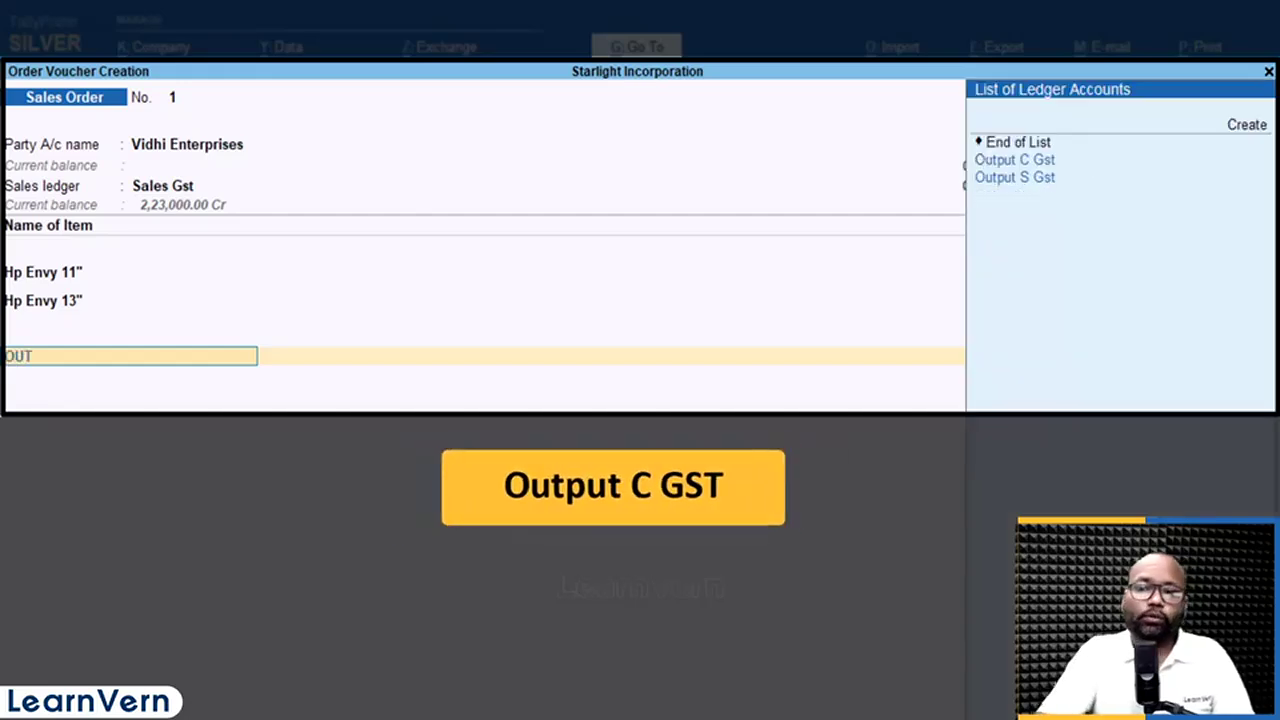
{"action": "key", "text": "Return"}
{"action": "key", "text": "Return"}
{"action": "type", "text": "OUT"}
{"action": "key", "text": "Down"}
{"action": "key", "text": "Return"}
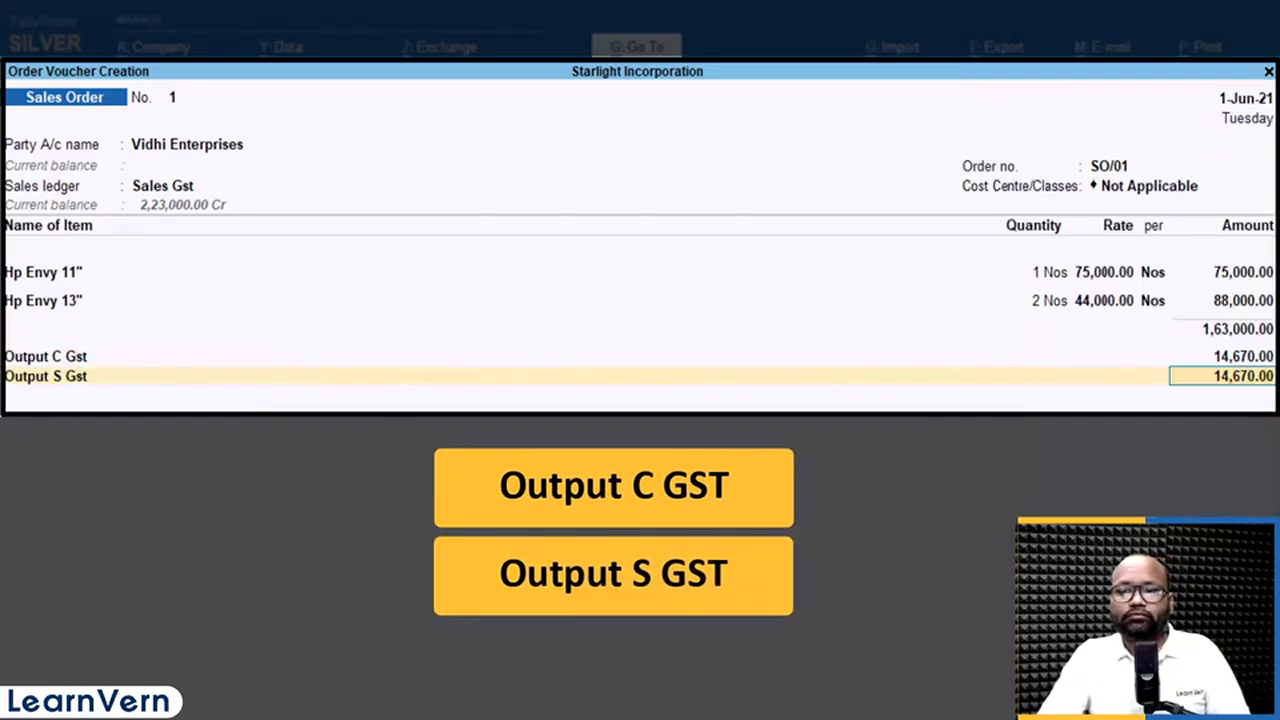
{"action": "key", "text": "Return"}
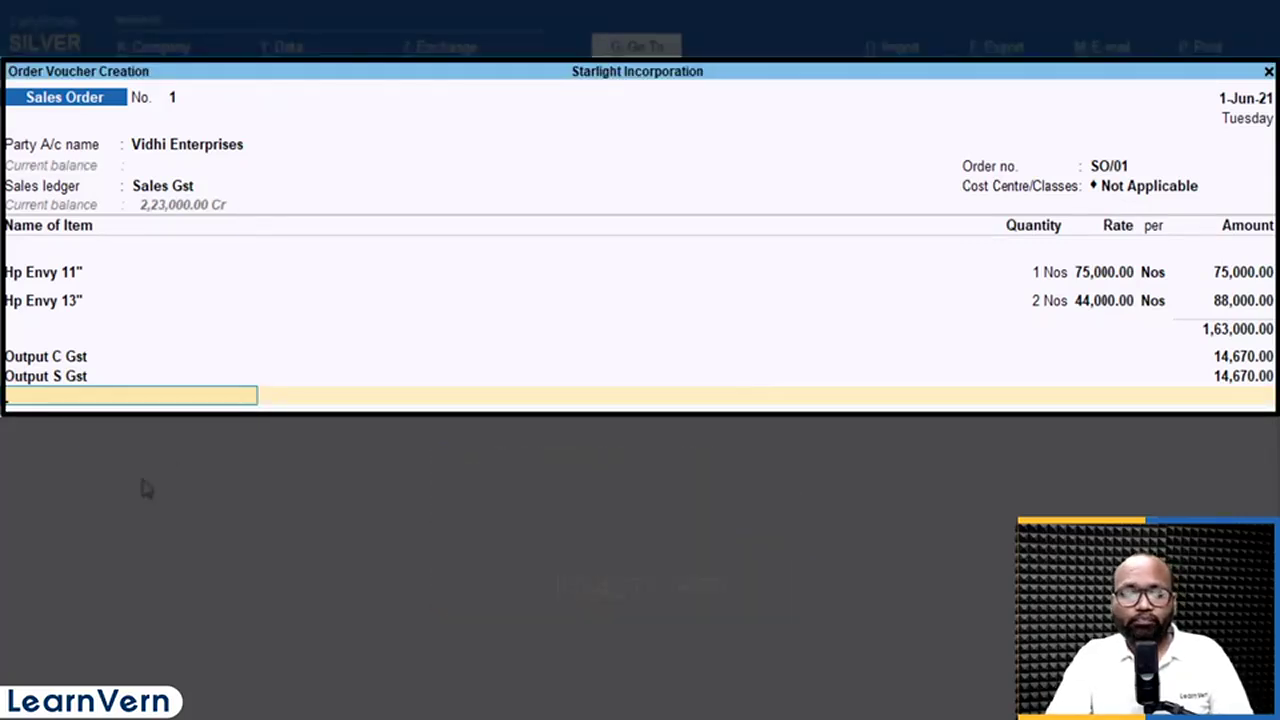
{"action": "key", "text": "Return"}
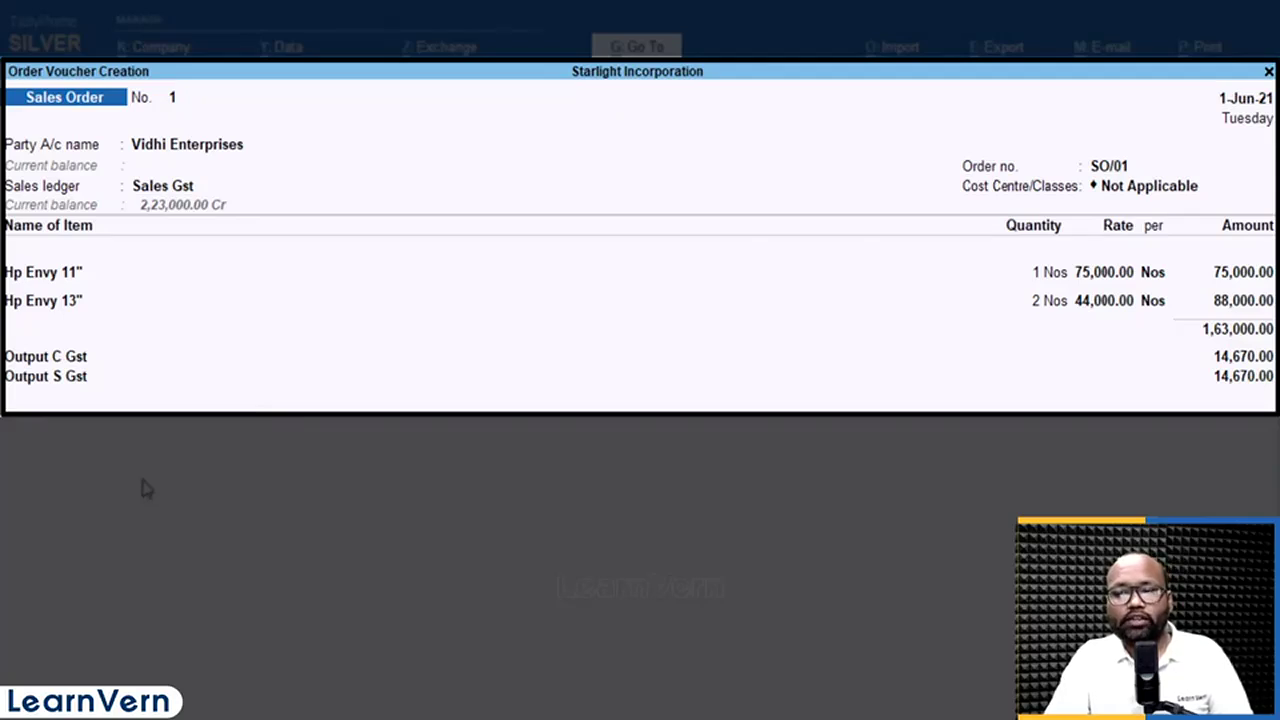
{"action": "key", "text": "ctrl+a"}
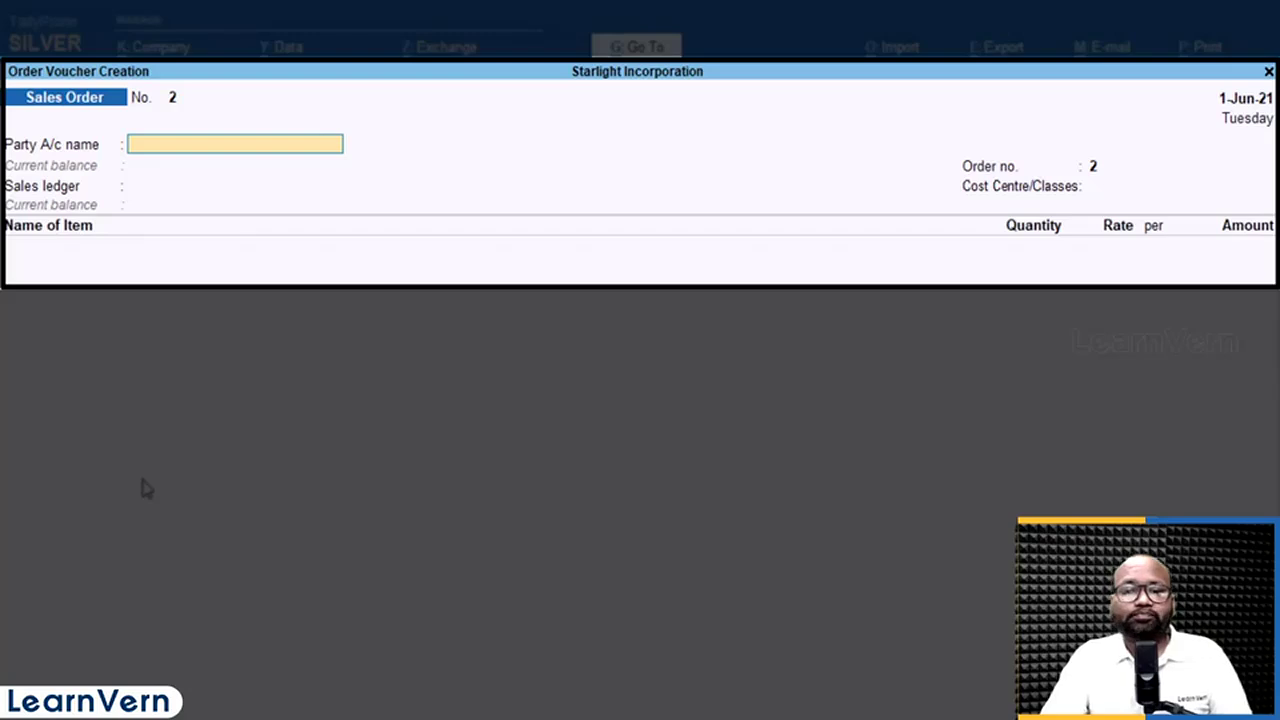
Expand the list of voucher types to include the inactive ones
{"action": "key", "text": "F10"}
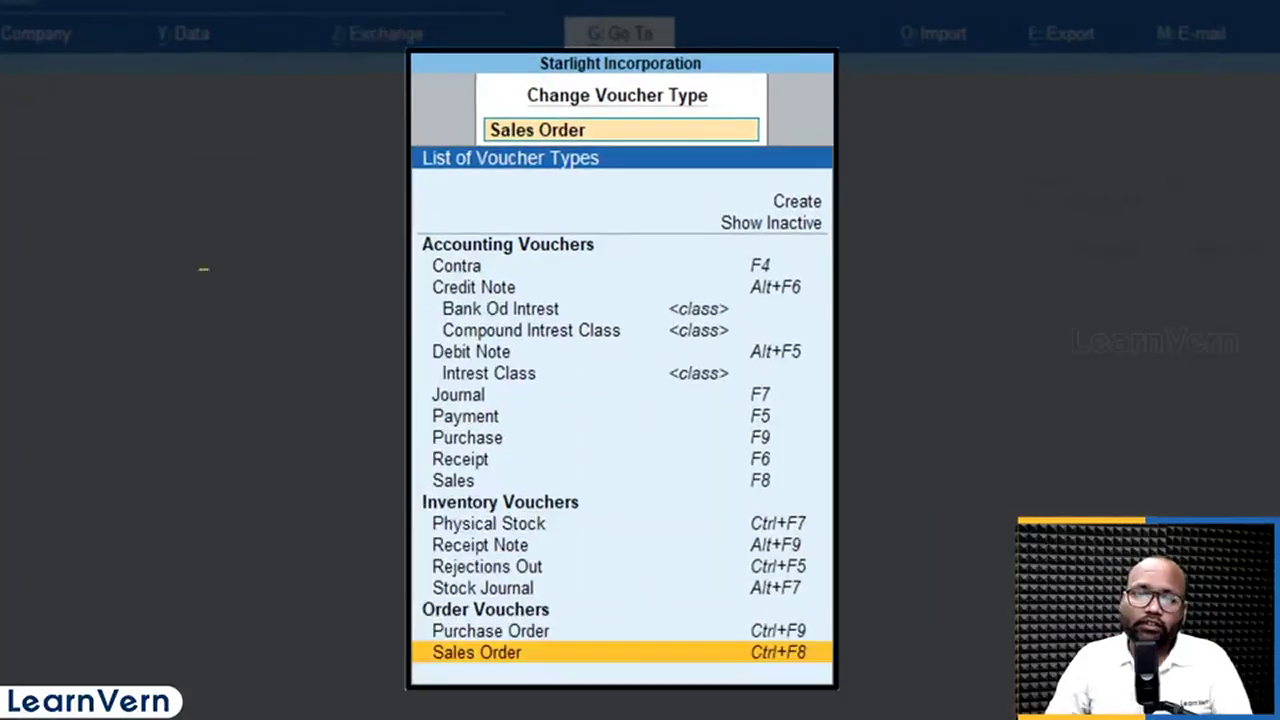
{"action": "key", "text": "Up"}
{"action": "key", "text": "Up"}
{"action": "key", "text": "Up"}
{"action": "key", "text": "Up"}
{"action": "key", "text": "Up"}
{"action": "key", "text": "Up"}
{"action": "key", "text": "Up"}
{"action": "key", "text": "Up"}
{"action": "key", "text": "Up"}
{"action": "key", "text": "Up"}
{"action": "key", "text": "Up"}
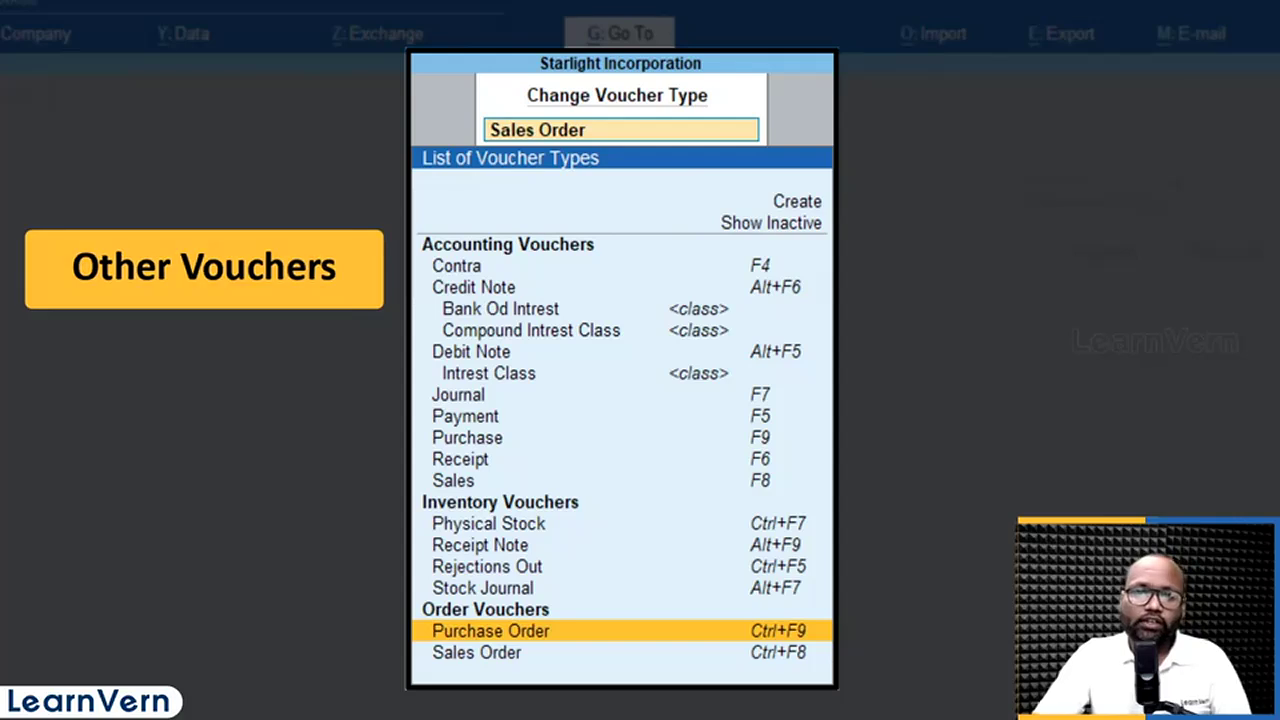
{"action": "key", "text": "Up"}
{"action": "key", "text": "Up"}
{"action": "key", "text": "Up"}
{"action": "key", "text": "Up"}
{"action": "key", "text": "Up"}
{"action": "key", "text": "Up"}
{"action": "key", "text": "Up"}
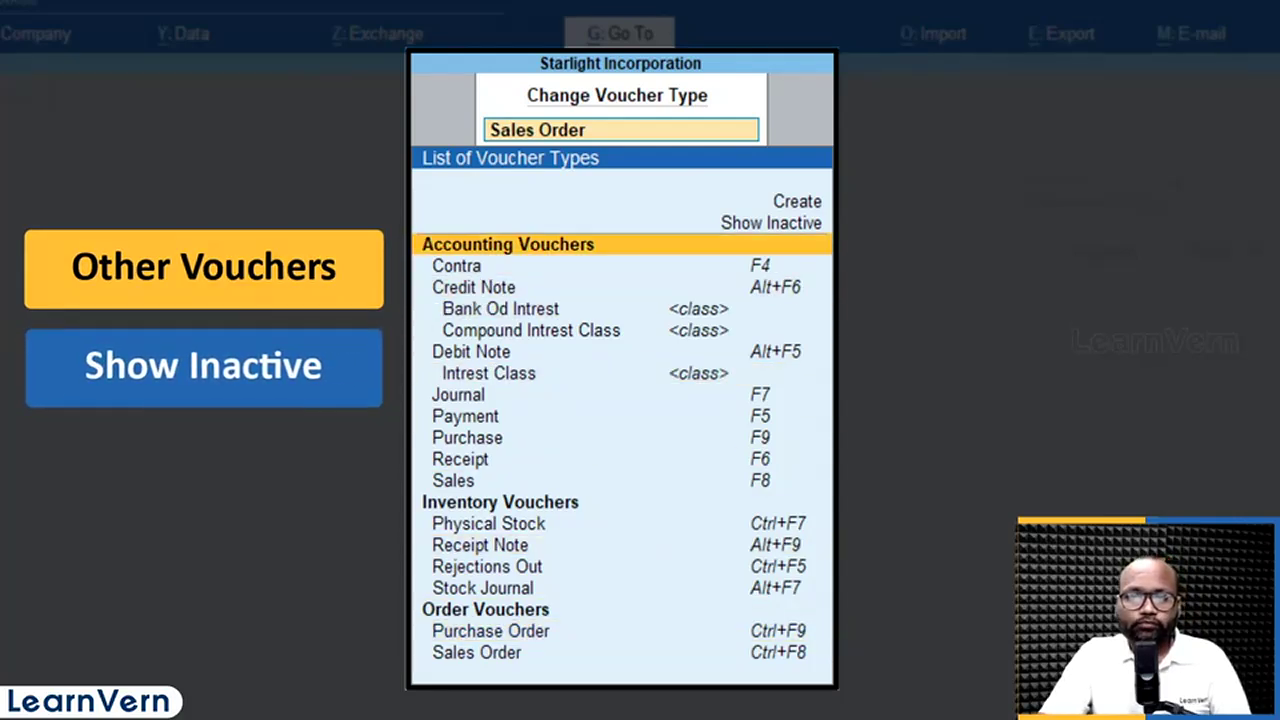
{"action": "key", "text": "Return"}
Choose the Delivery Note voucher type and activate it
{"action": "type", "text": "DELIVE"}
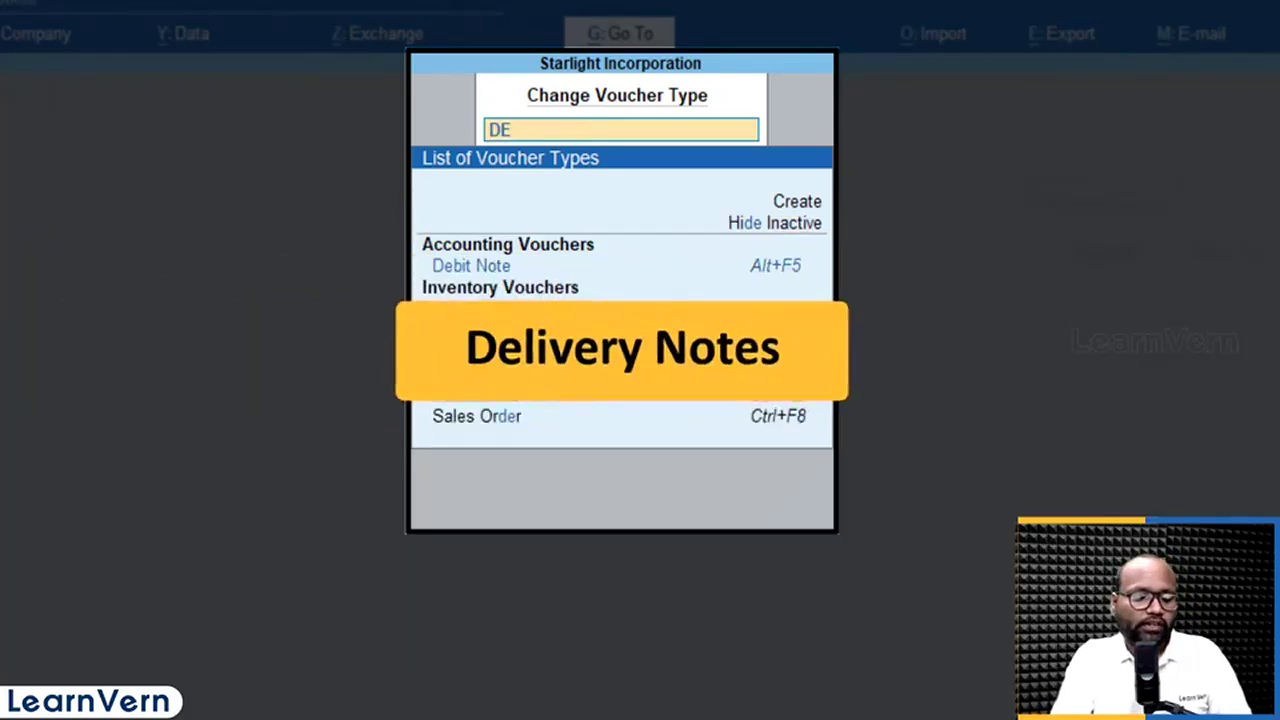
{"action": "key", "text": "Return"}
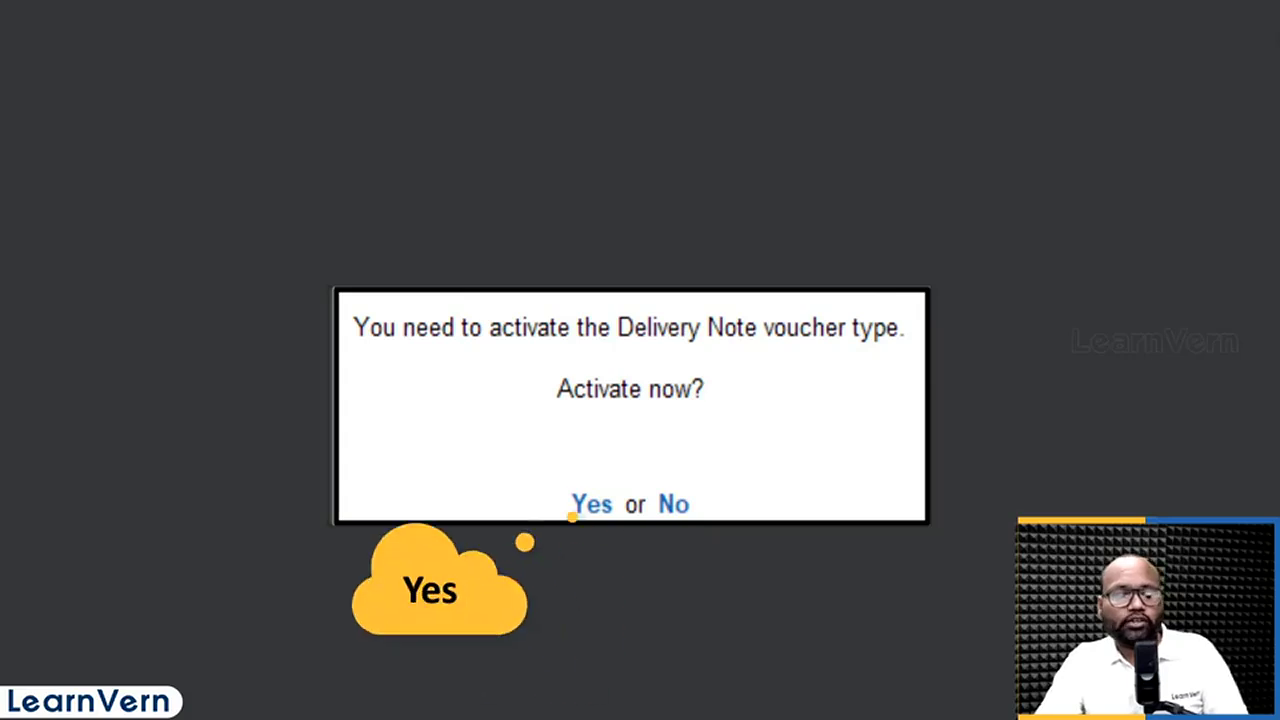
{"action": "key", "text": "y"}
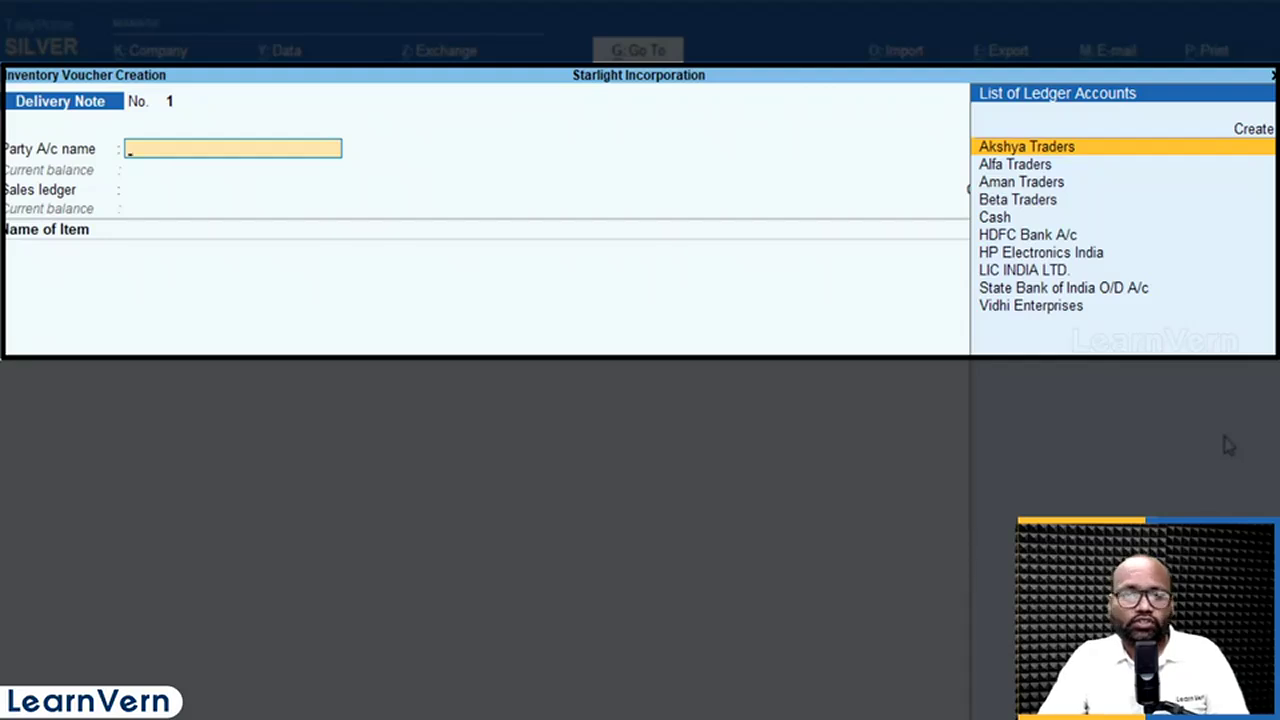
Select Vidhi Enterprises as the delivery note's party and link its pending sales order dated 1-Jun-21
{"action": "type", "text": "Vid"}
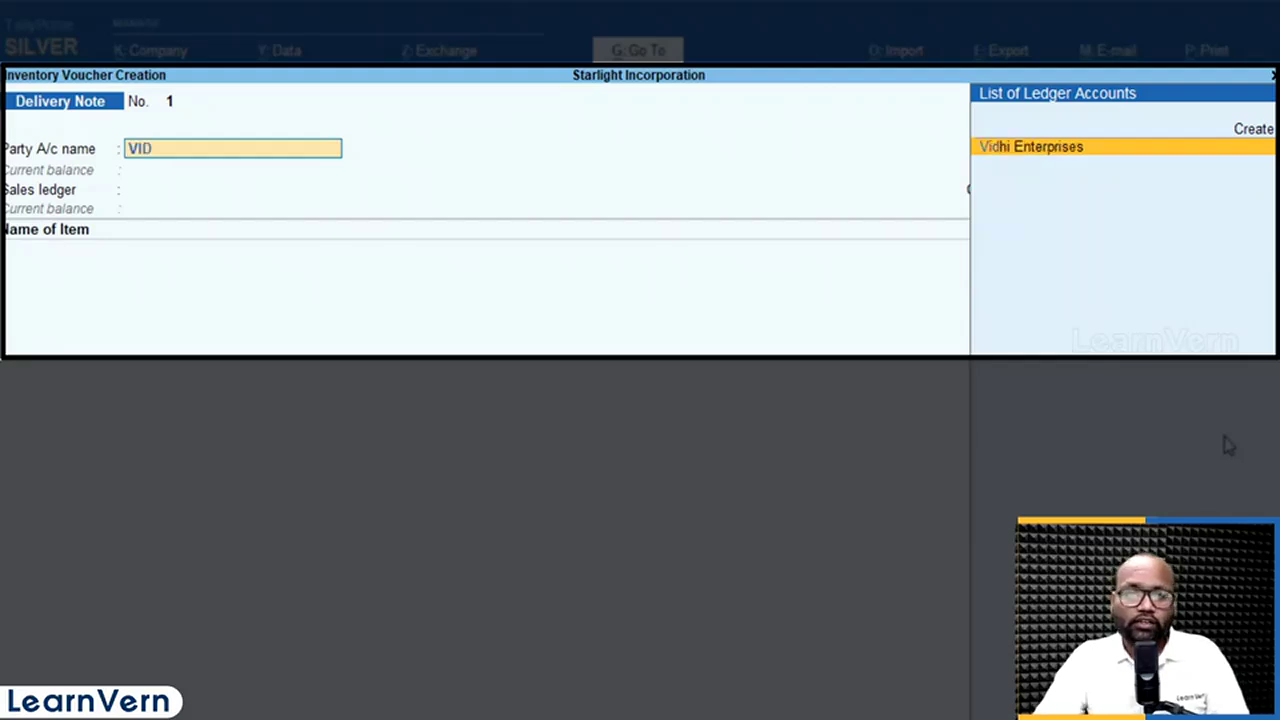
{"action": "key", "text": "Return"}
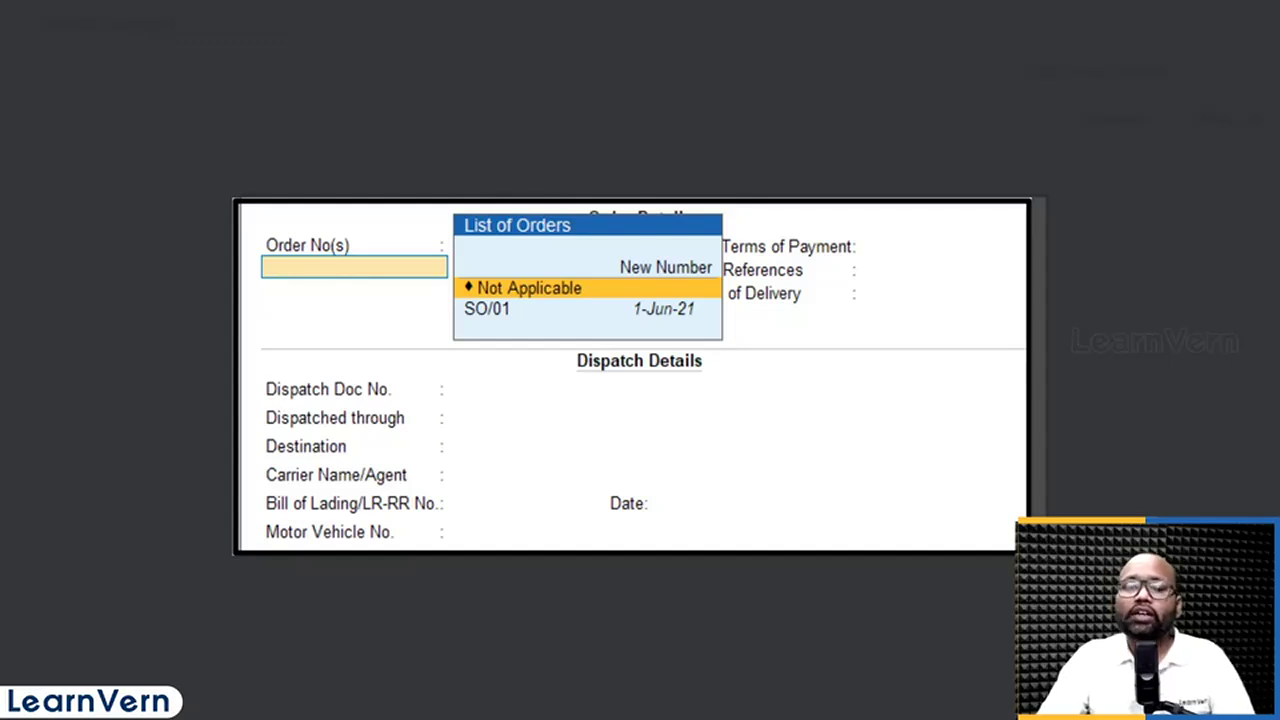
{"action": "key", "text": "Down"}
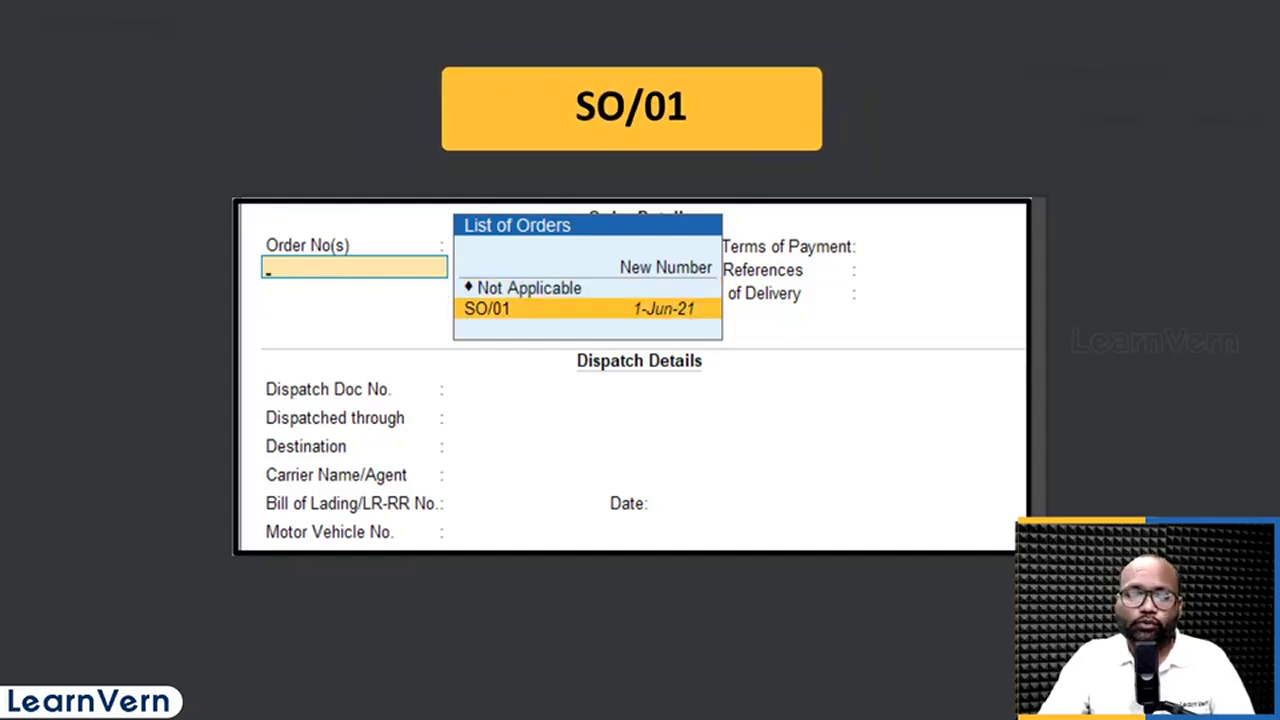
{"action": "key", "text": "Return"}
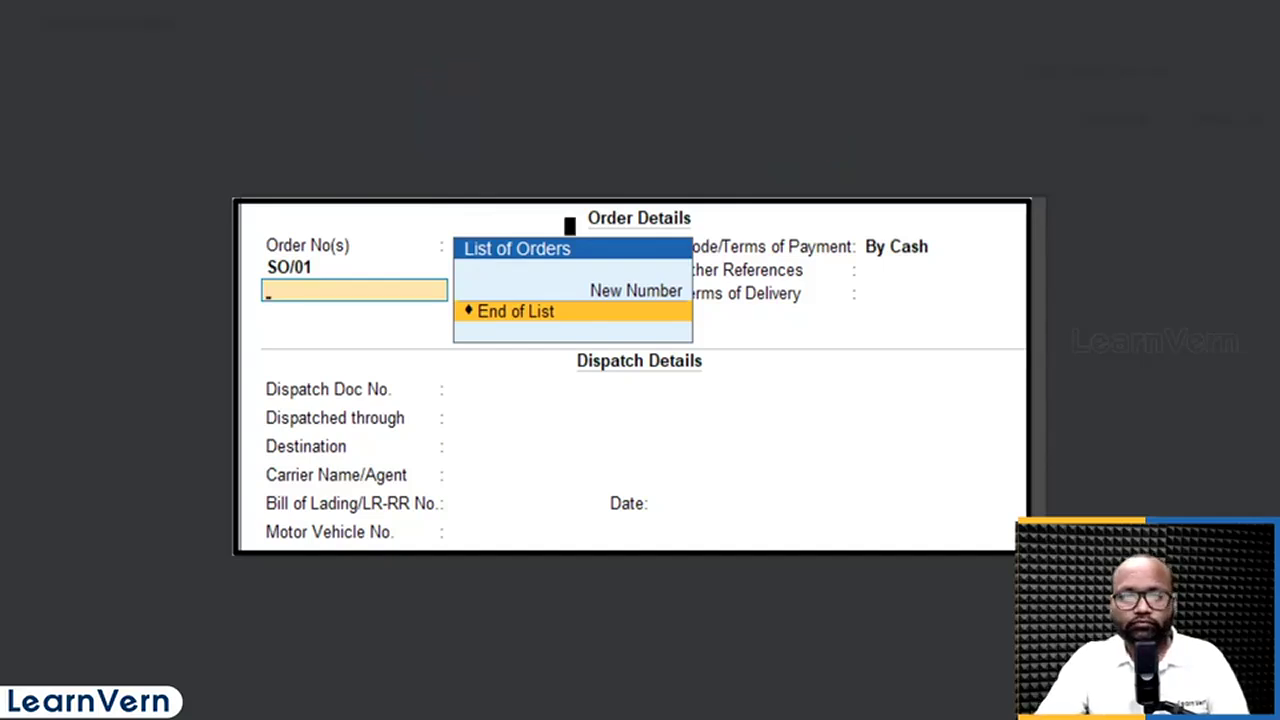
Accept the dispatch and party details, keeping Sales Gst as the sales ledger and Not Applicable as the cost centre class
{"action": "key", "text": "ctrl+a"}
{"action": "key", "text": "Return"}
{"action": "key", "text": "ctrl+a"}
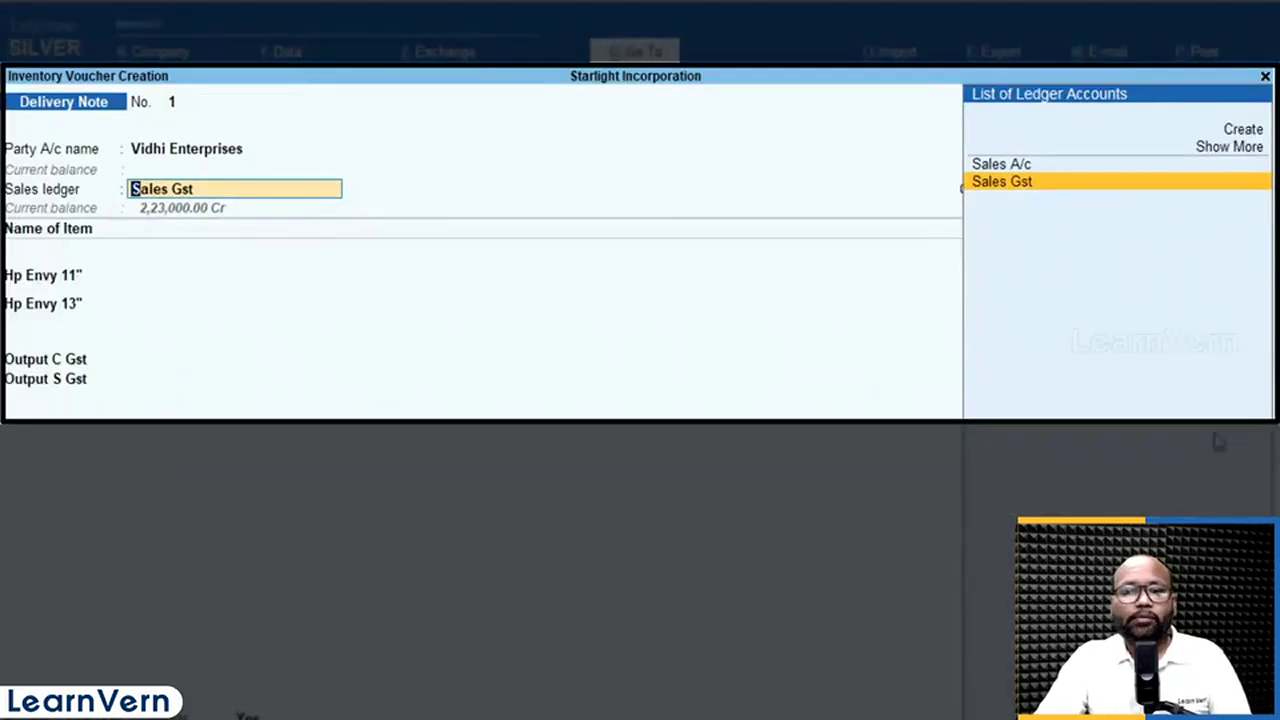
{"action": "key", "text": "Return"}
{"action": "key", "text": "Return"}
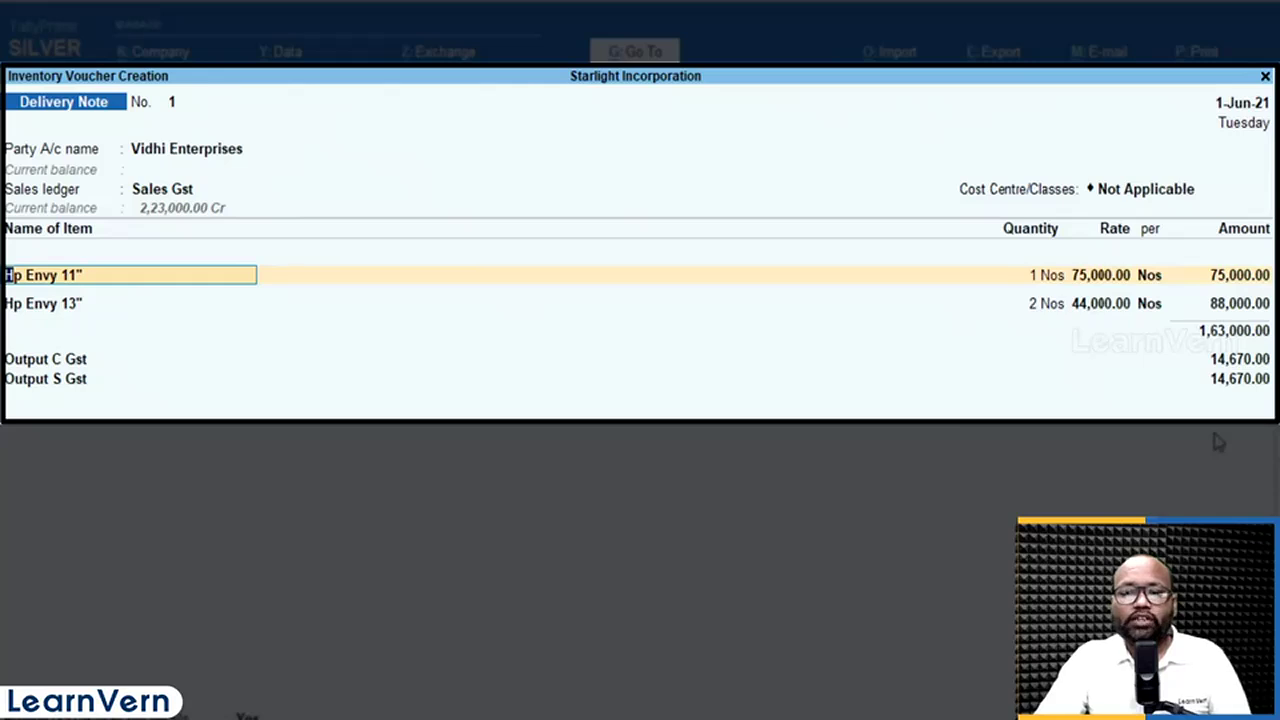
Allocate Hp Envy 11" to tracking number 1 and the linked sales order, keeping its quantity and rate
{"action": "key", "text": "Return"}
{"action": "key", "text": "Down"}
{"action": "key", "text": "Return"}
{"action": "key", "text": "BackSpace"}
{"action": "key", "text": "Up"}
{"action": "key", "text": "Return"}
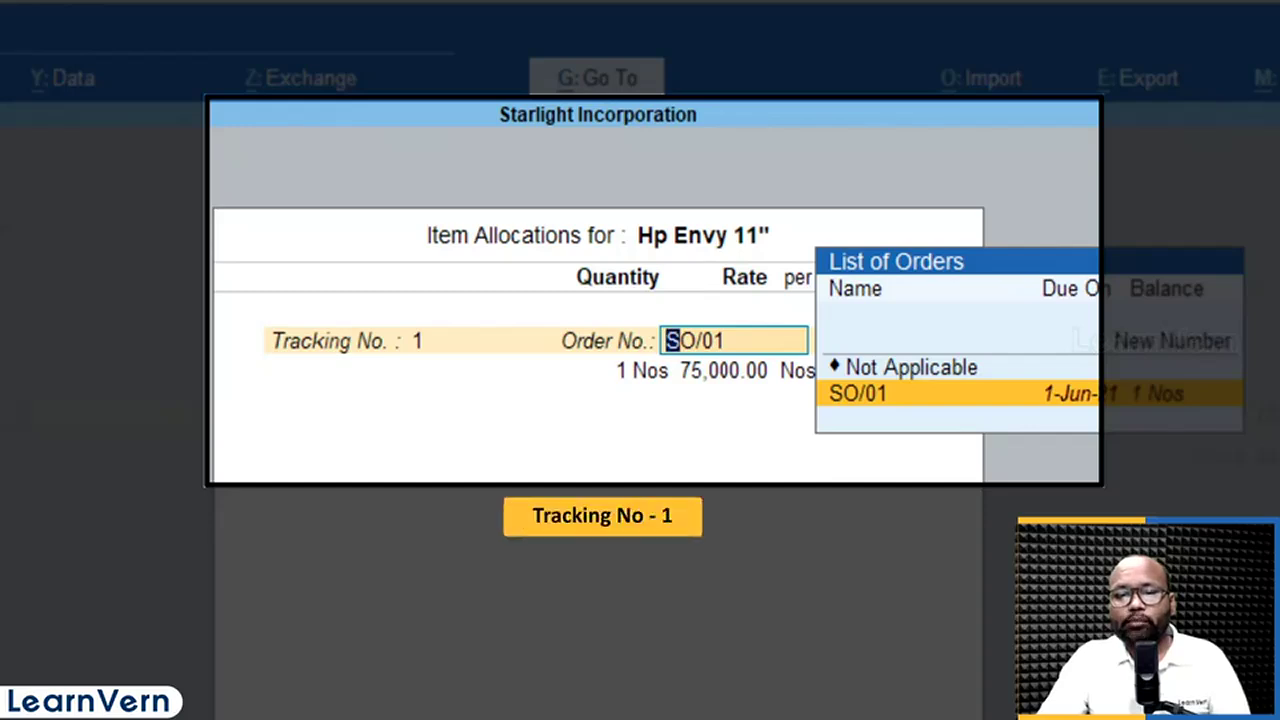
{"action": "key", "text": "Return"}
{"action": "key", "text": "Return"}
{"action": "key", "text": "Return"}
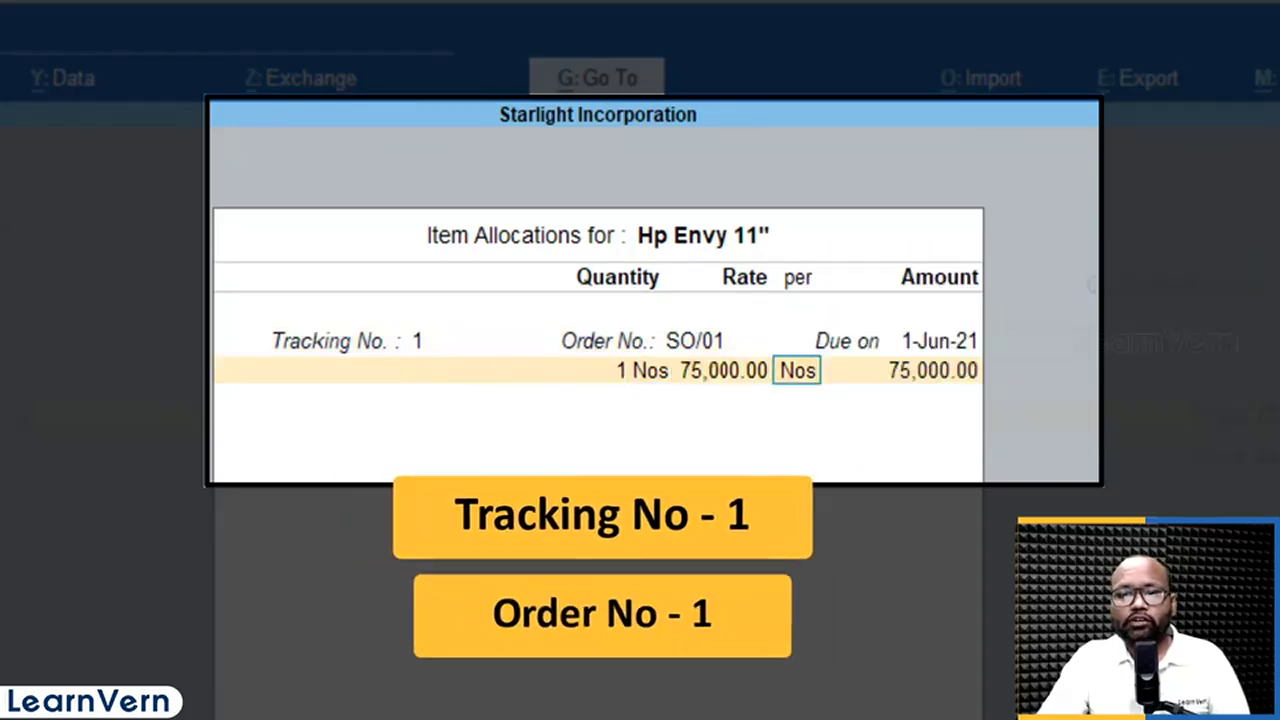
{"action": "key", "text": "Return"}
{"action": "key", "text": "Return"}
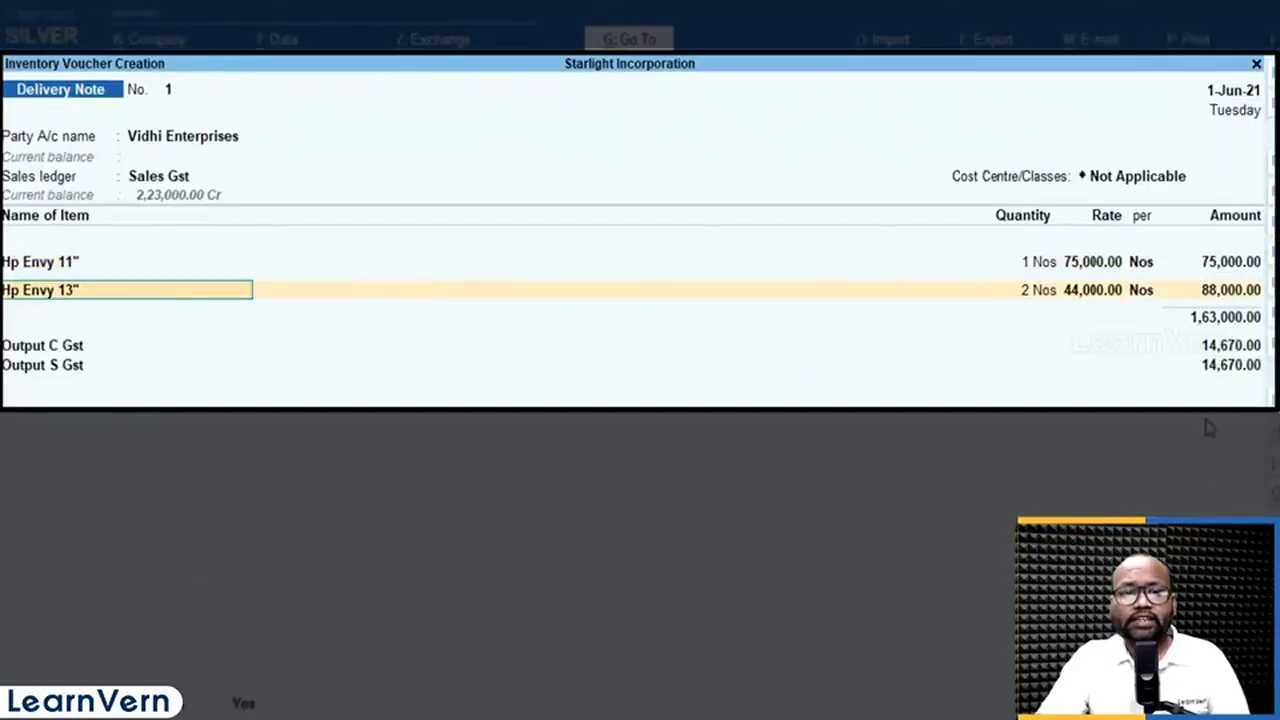
Allocate Hp Envy 13" to tracking number 1 and the linked sales order, keeping its quantity and rate
{"action": "key", "text": "Return"}
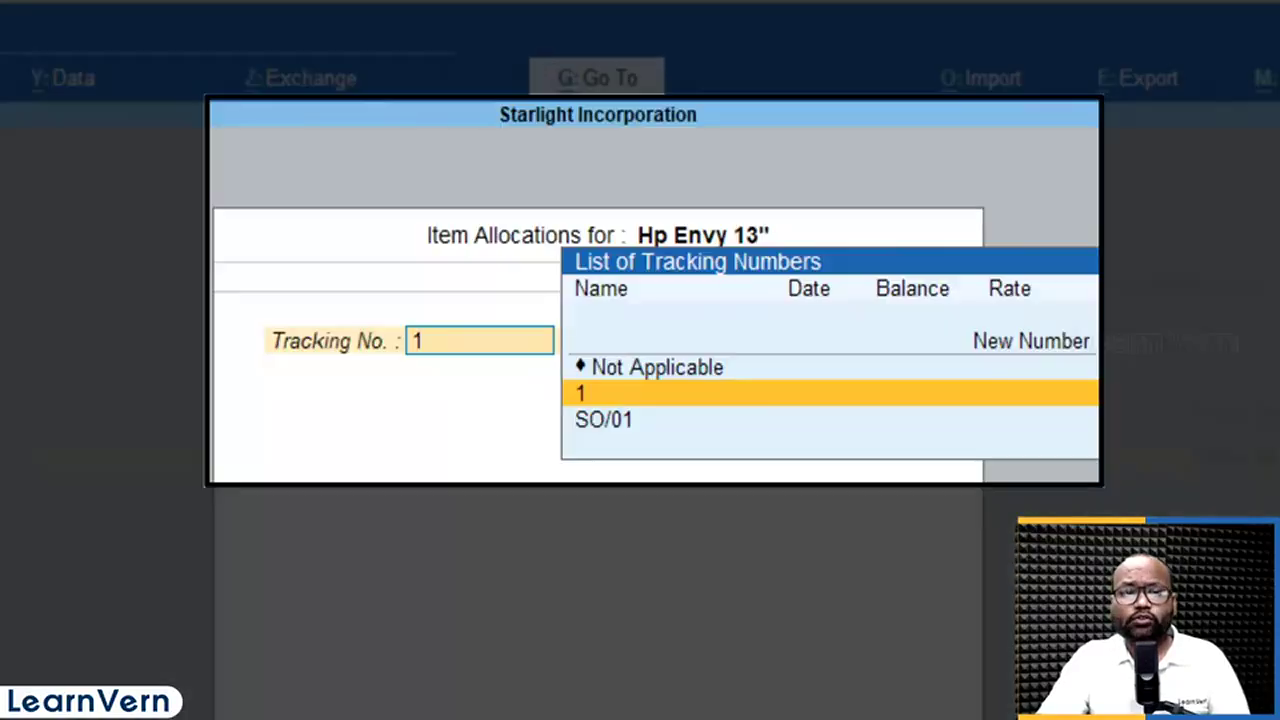
{"action": "key", "text": "Return"}
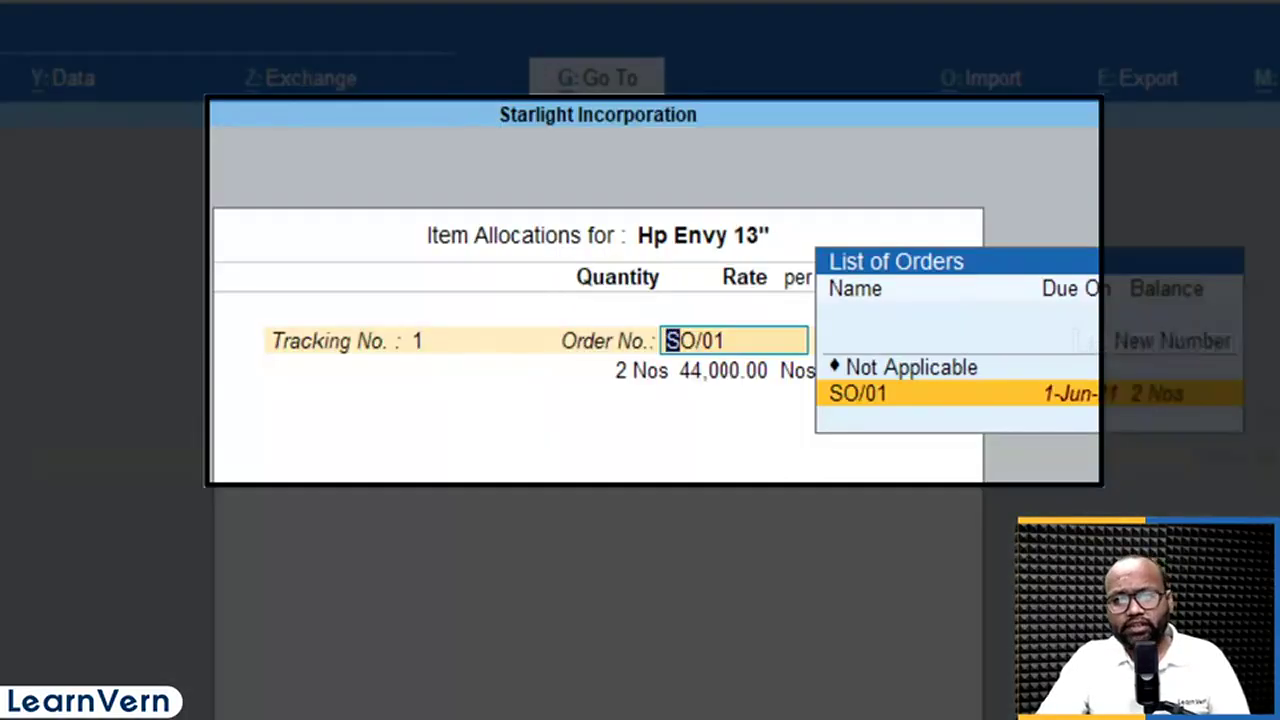
{"action": "key", "text": "Return"}
{"action": "key", "text": "Return"}
{"action": "key", "text": "Return"}
{"action": "key", "text": "Return"}
{"action": "key", "text": "Return"}
Keep the output GST ledgers and save the delivery note without sending its details for e-Way Bill generation
{"action": "key", "text": "Return"}
{"action": "key", "text": "Return"}
{"action": "key", "text": "Return"}
{"action": "key", "text": "Return"}
{"action": "key", "text": "Return"}
{"action": "key", "text": "Return"}
{"action": "key", "text": "Return"}
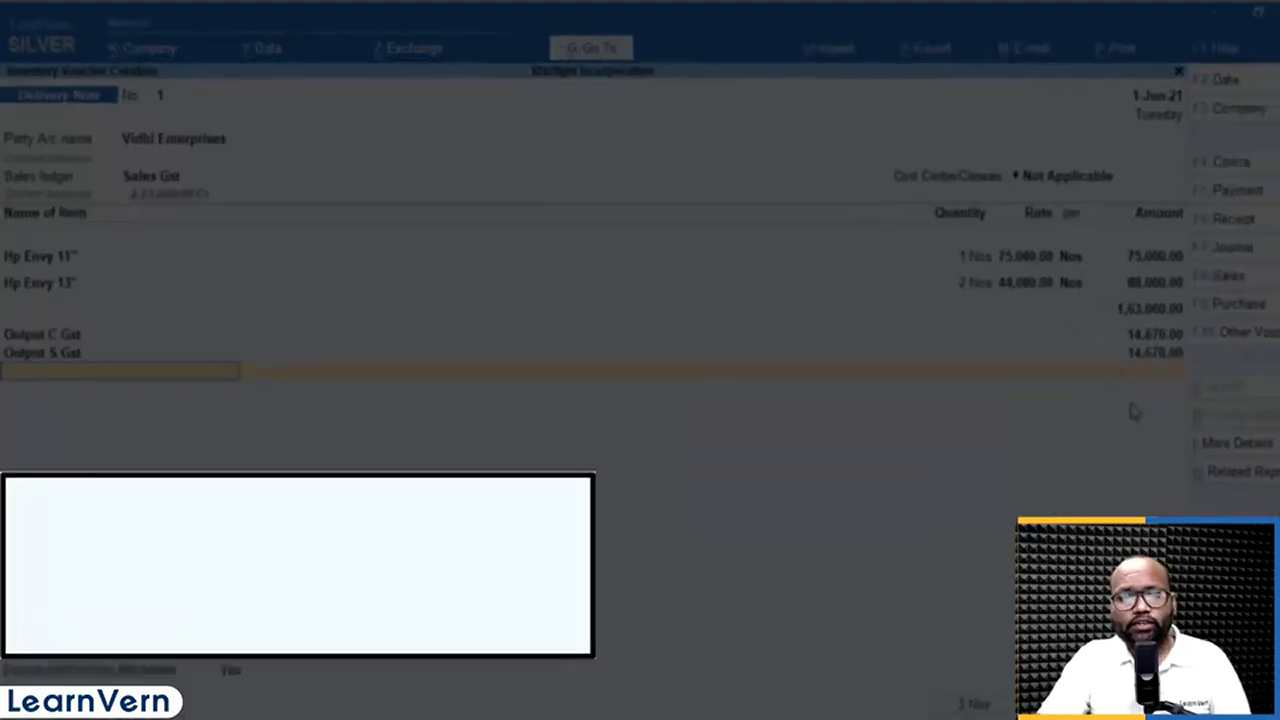
{"action": "key", "text": "ctrl+a"}
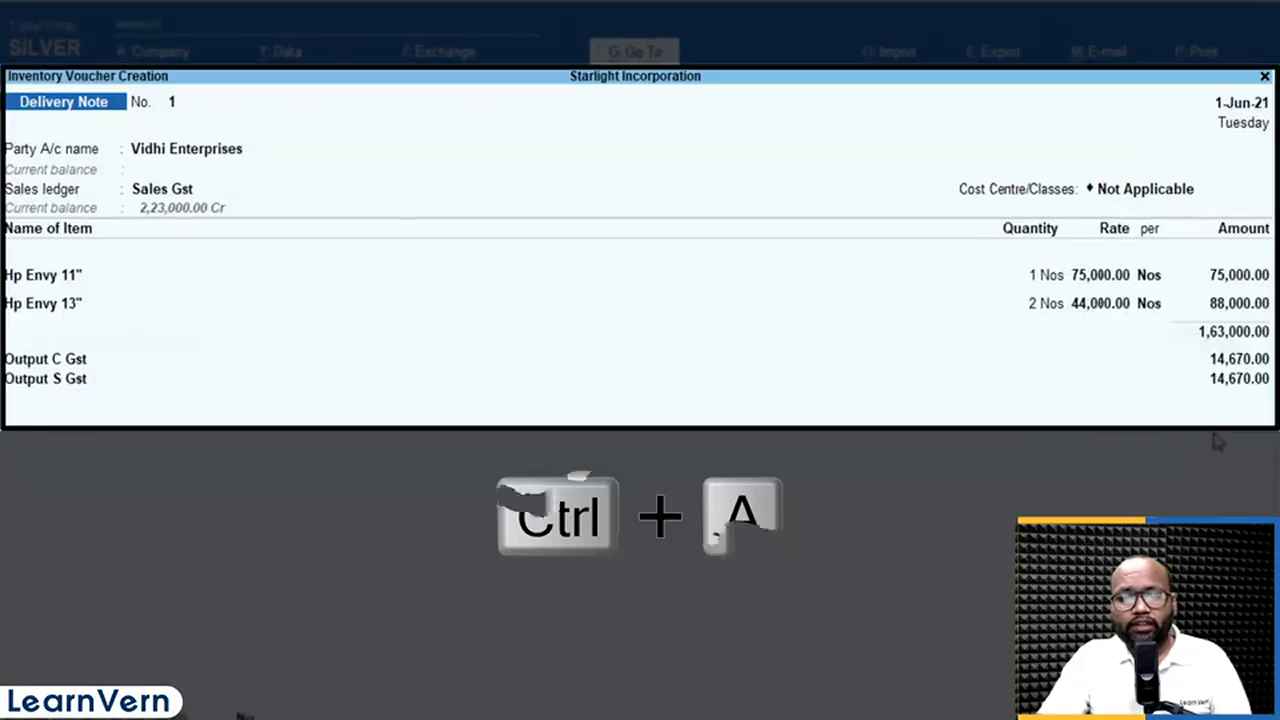
{"action": "key", "text": "Return"}
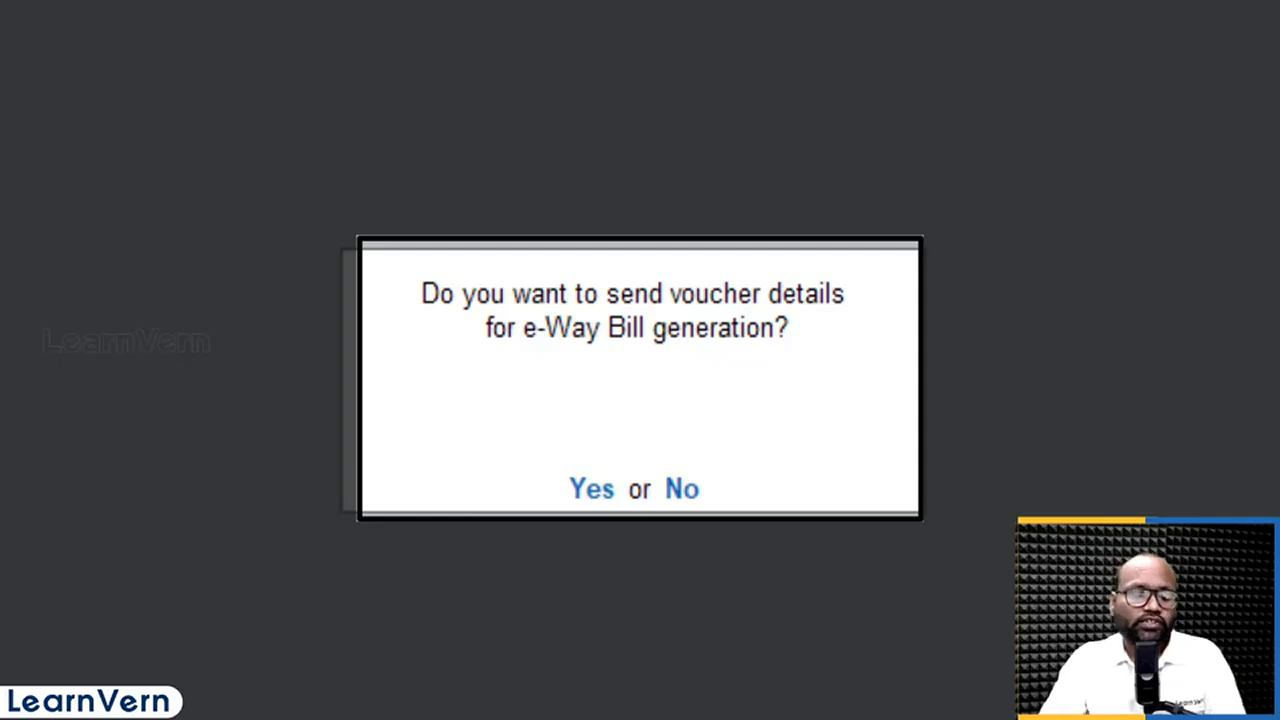
{"action": "key", "text": "n"}
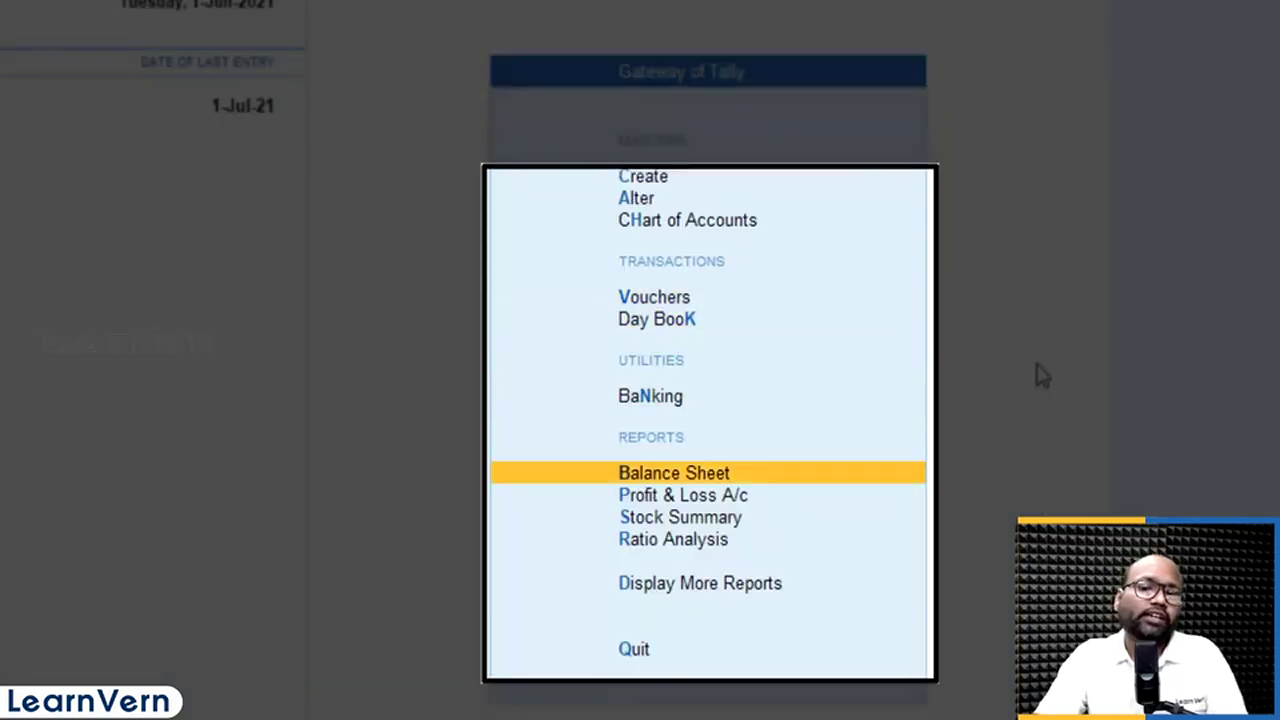
Open the Statements of Inventory among the additional reports
{"action": "key", "text": "Return"}
{"action": "key", "text": "Down"}
{"action": "key", "text": "Down"}
{"action": "key", "text": "Down"}
{"action": "key", "text": "Down"}
{"action": "key", "text": "Down"}
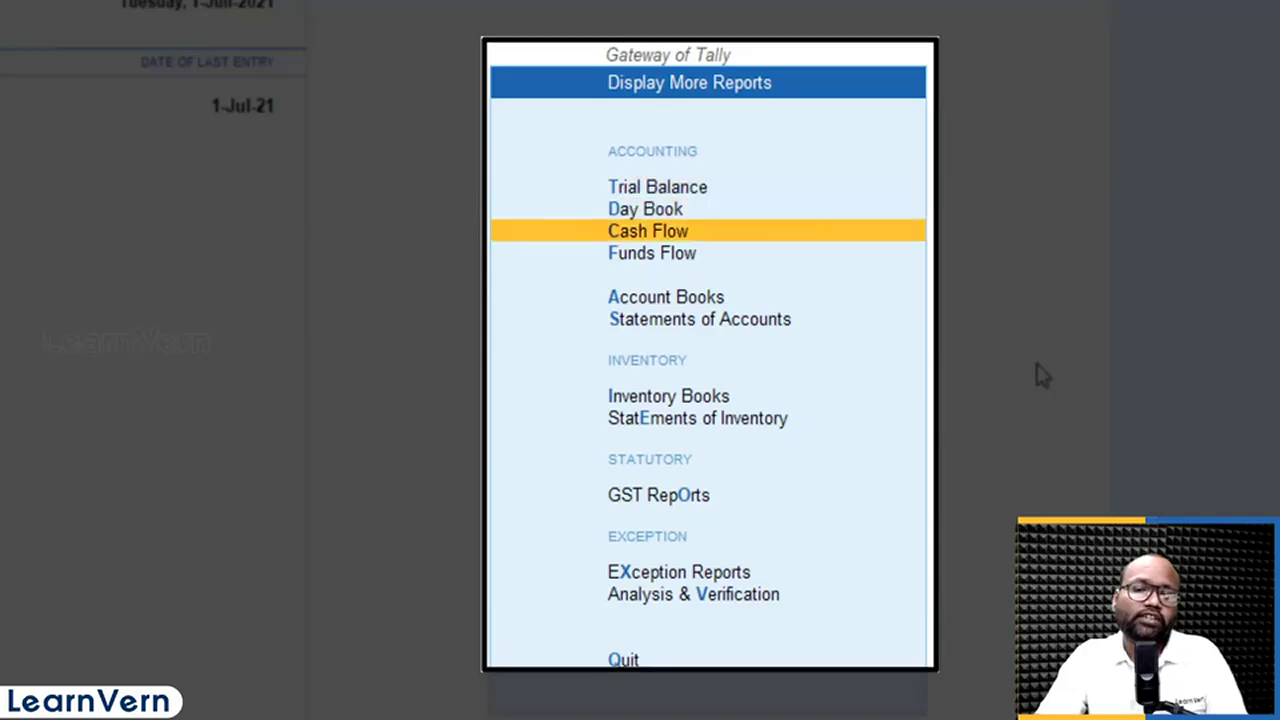
{"action": "key", "text": "Down"}
{"action": "key", "text": "Down"}
{"action": "key", "text": "Return"}
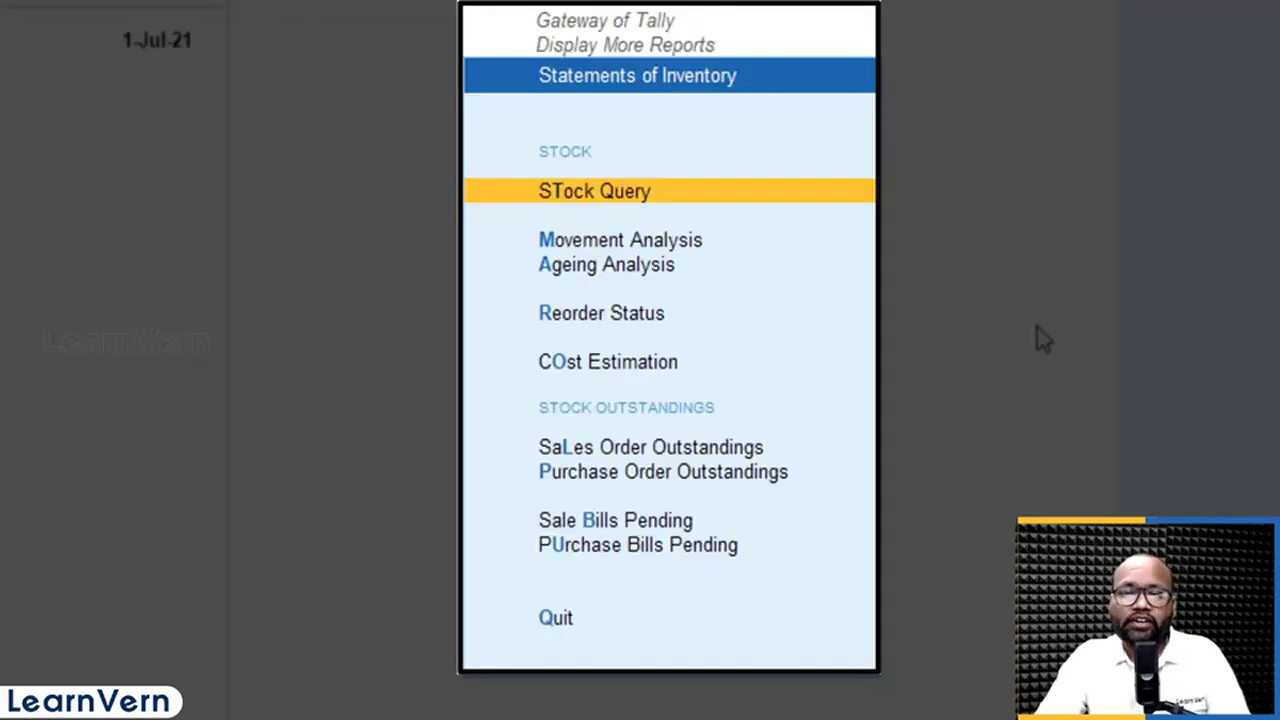
Review the stock outstandings reports and open Sales Order Outstandings
{"action": "key", "text": "Down"}
{"action": "key", "text": "Down"}
{"action": "key", "text": "Down"}
{"action": "key", "text": "Down"}
{"action": "key", "text": "Down"}
{"action": "key", "text": "Down"}
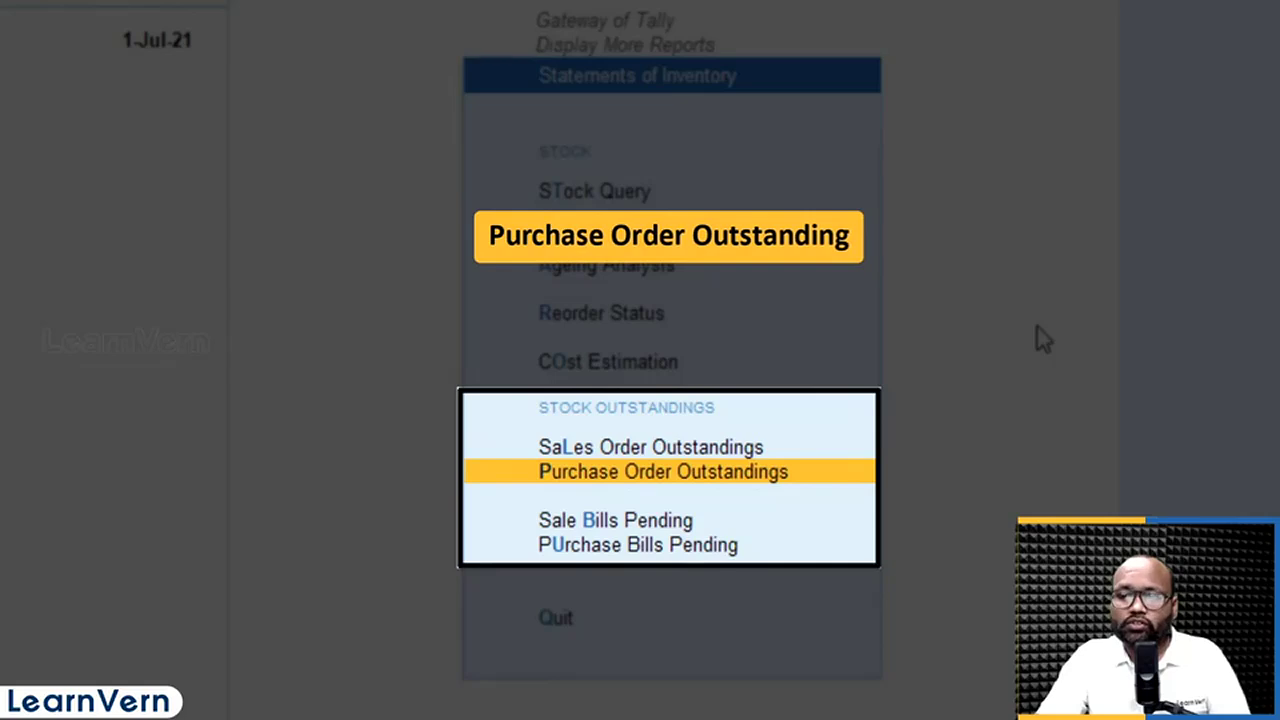
{"action": "key", "text": "Down"}
{"action": "key", "text": "Down"}
{"action": "key", "text": "Up"}
{"action": "key", "text": "Up"}
{"action": "key", "text": "Up"}
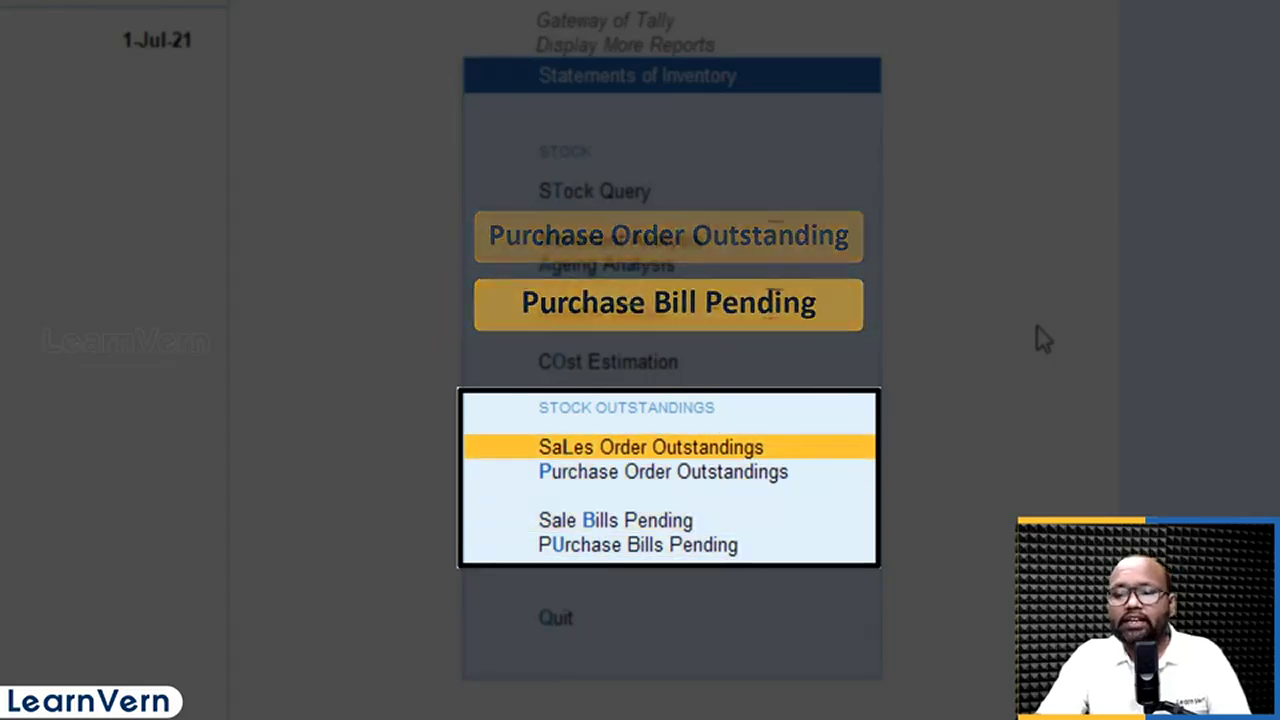
{"action": "key", "text": "Return"}
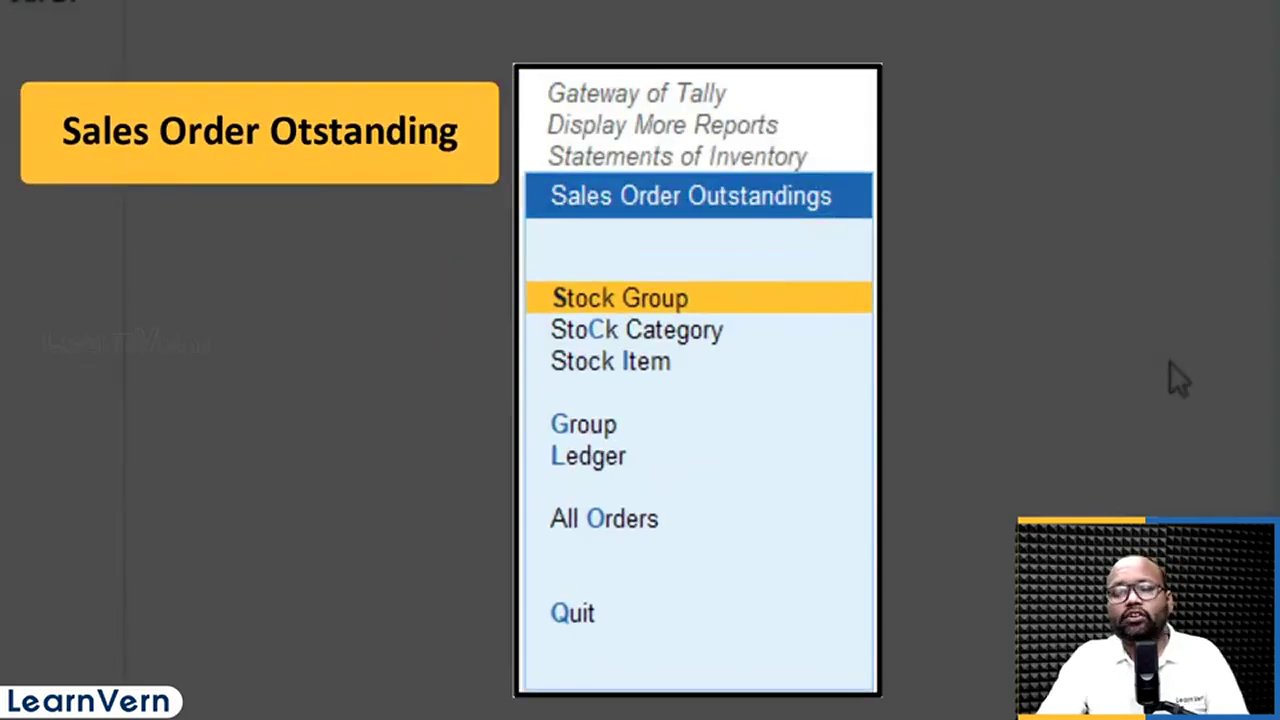
Display the sales order outstandings report for all orders
{"action": "key", "text": "Down"}
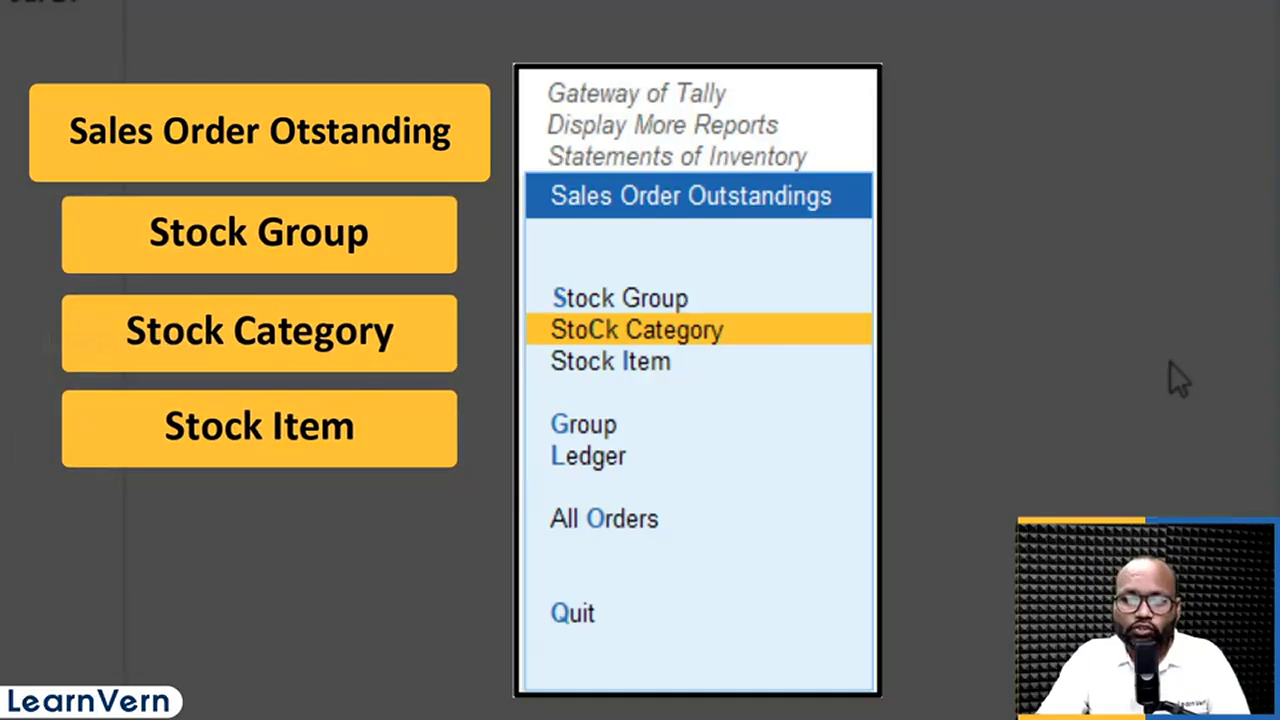
{"action": "key", "text": "Down"}
{"action": "key", "text": "Down"}
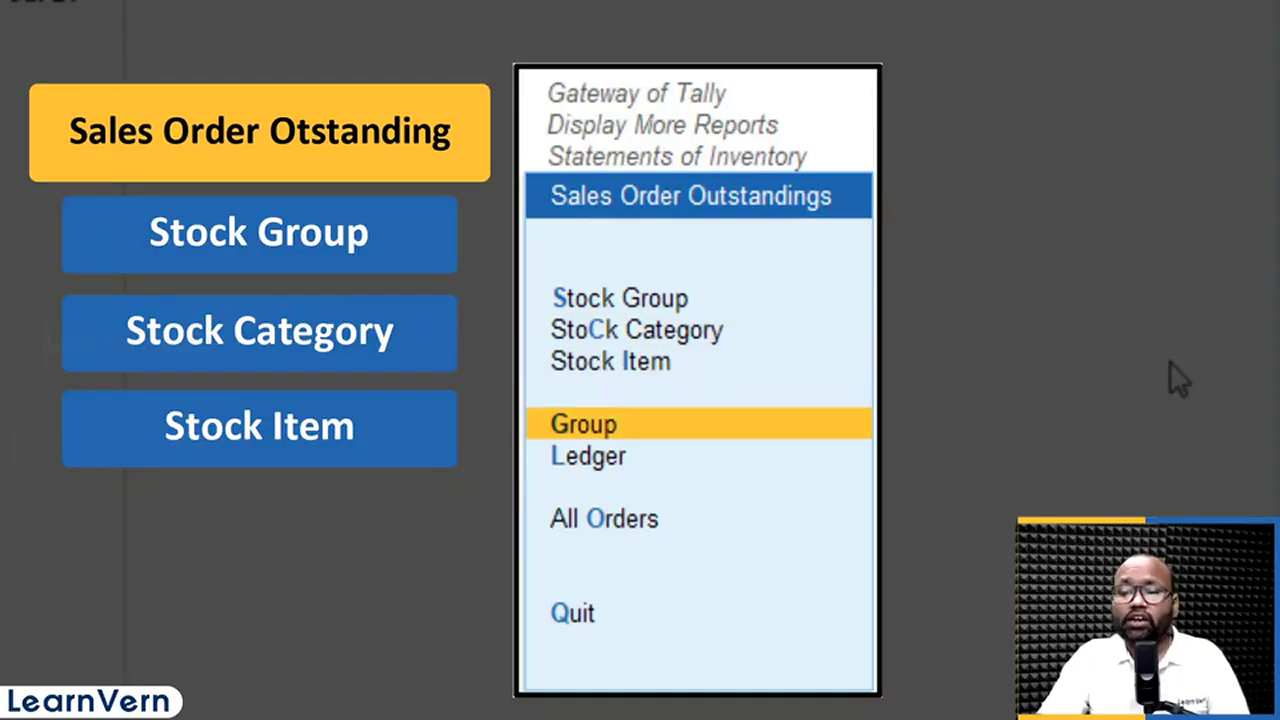
{"action": "key", "text": "Down"}
{"action": "key", "text": "Down"}
{"action": "key", "text": "Return"}
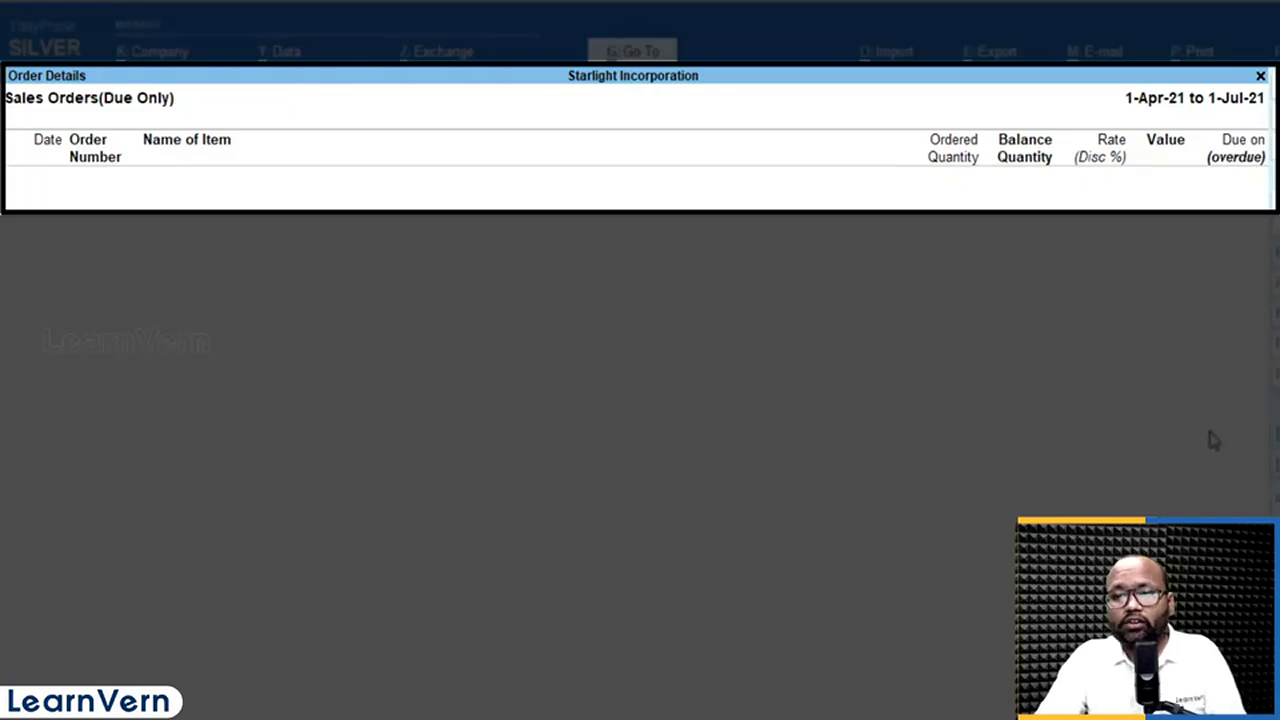
Close the sales order outstandings and display the Sales Bills Pending report from the Statements of Inventory
{"action": "key", "text": "Escape"}
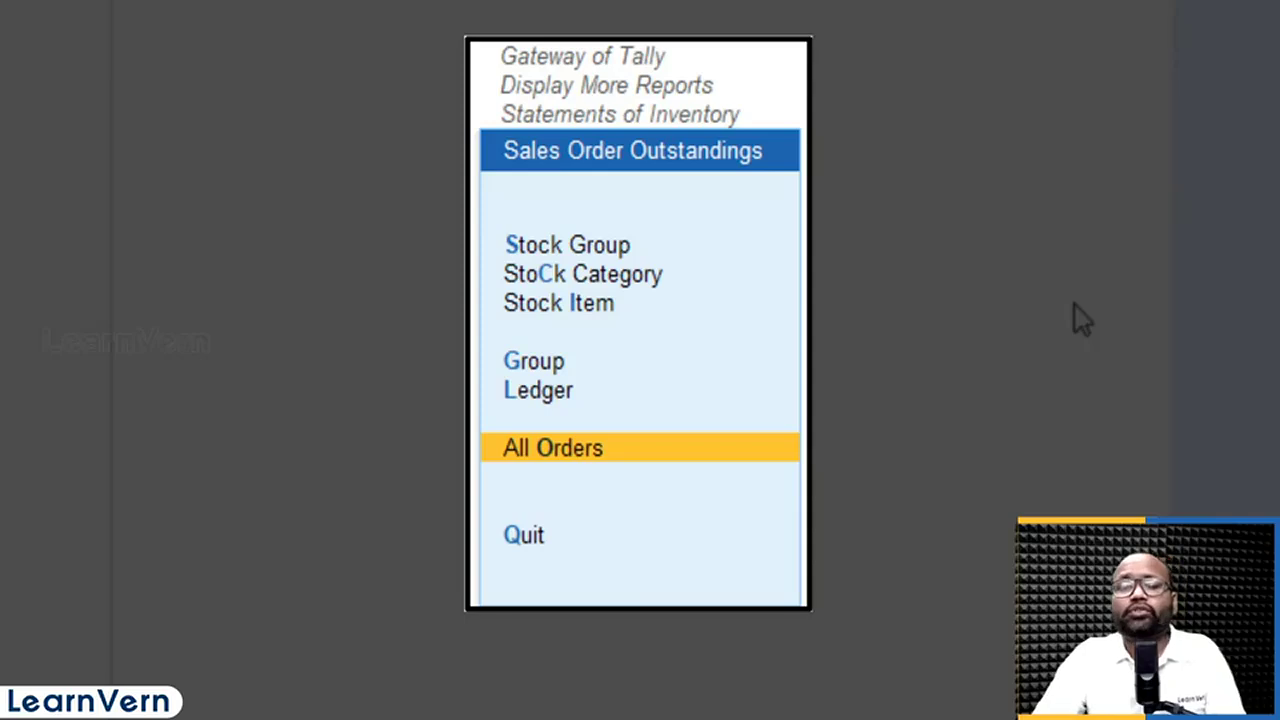
{"action": "key", "text": "Escape"}
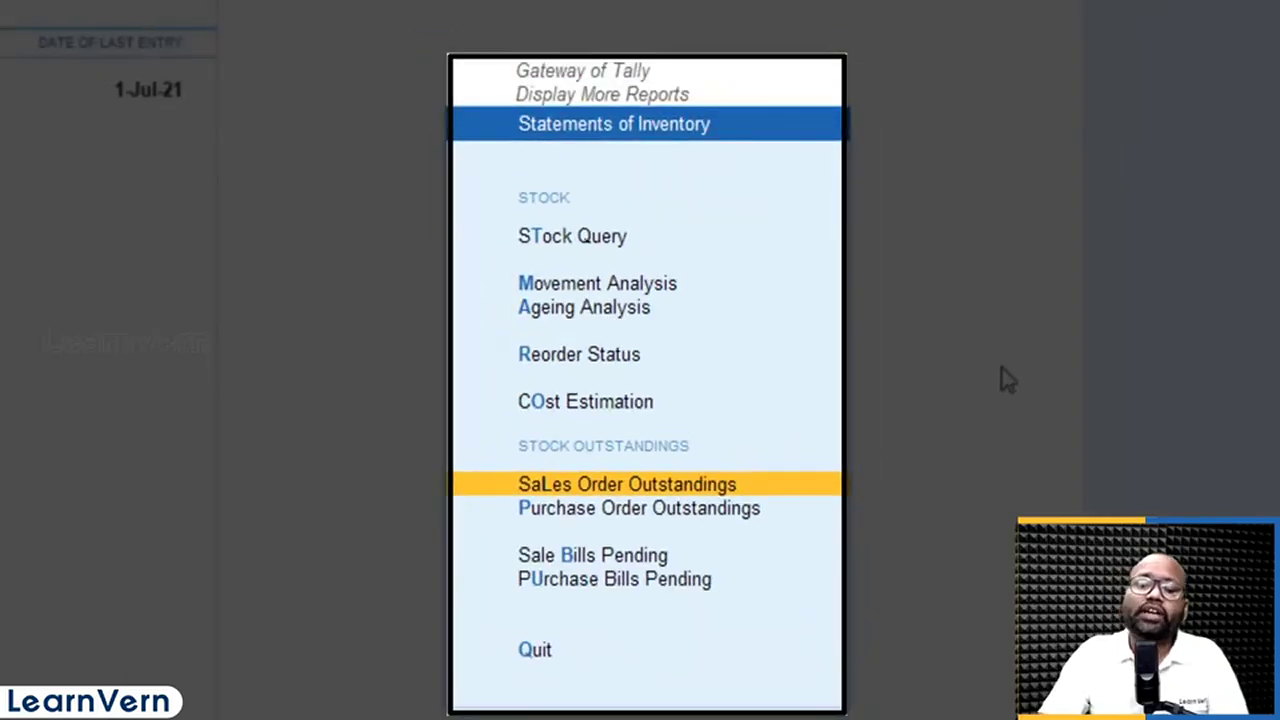
{"action": "key", "text": "Down"}
{"action": "key", "text": "Down"}
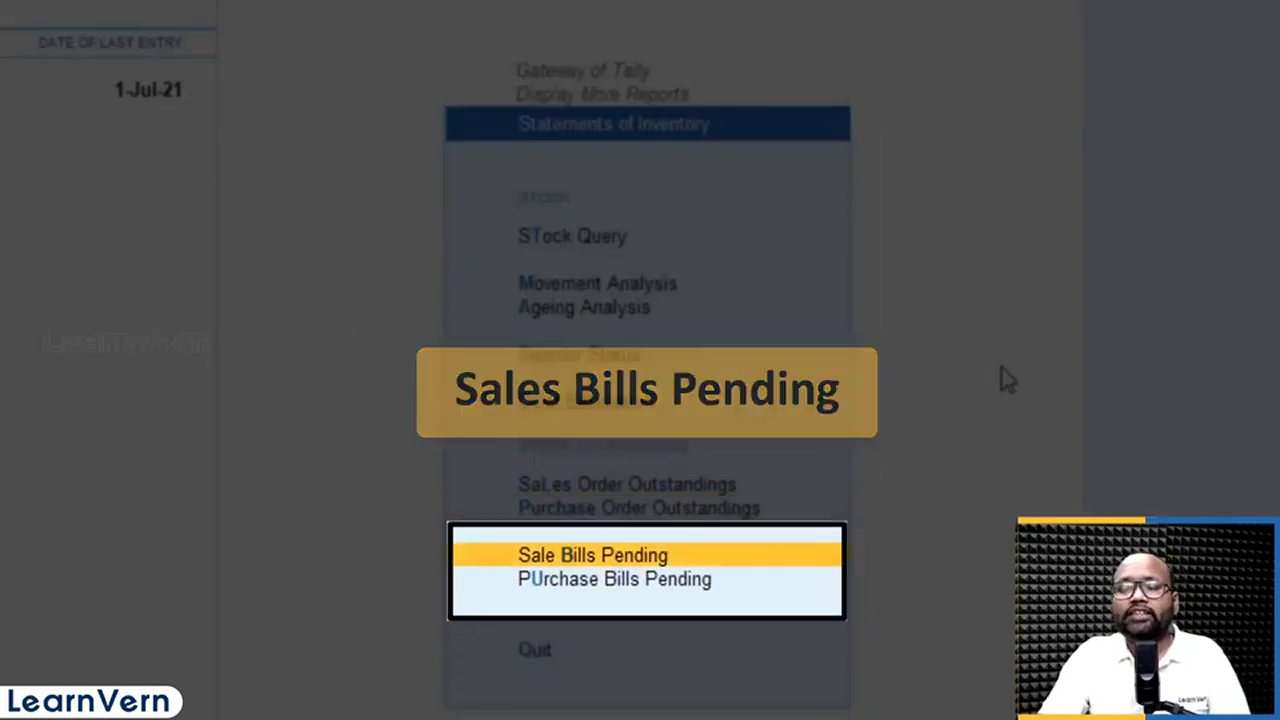
{"action": "key", "text": "Return"}
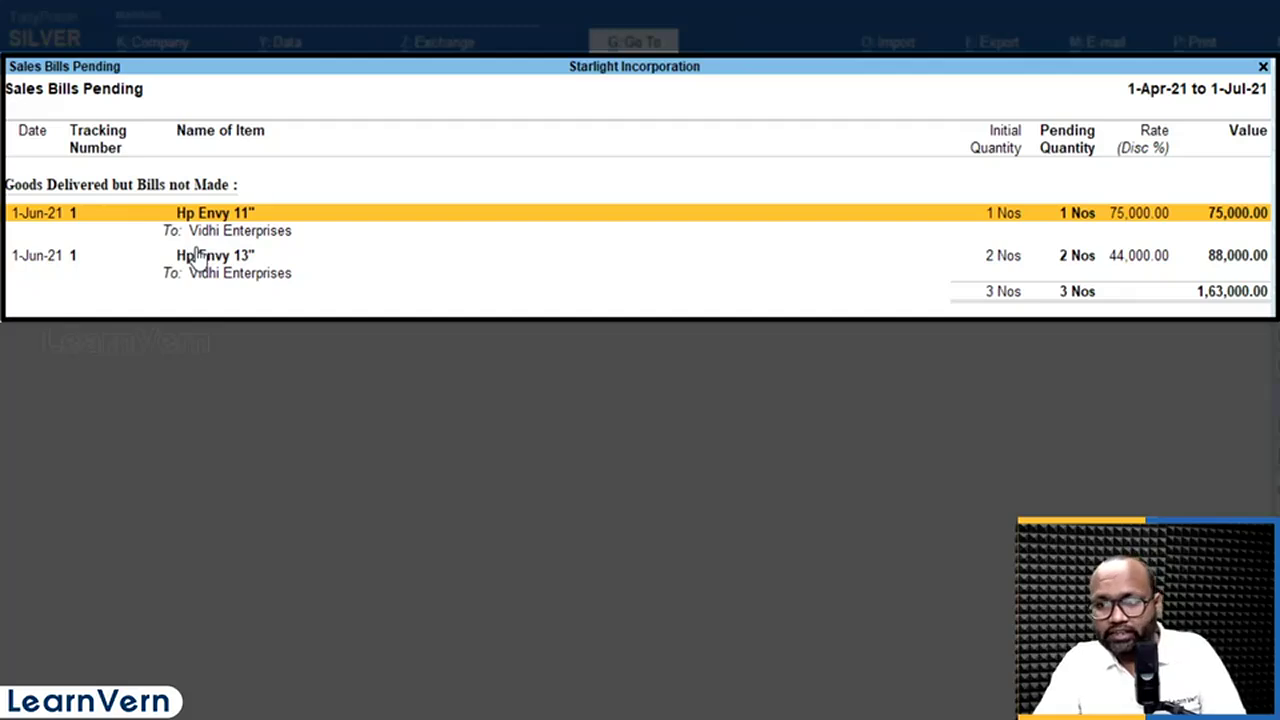
Leave the pending sales bills report and open the Statements of Accounts among the additional reports
{"action": "key", "text": "Escape"}
{"action": "key", "text": "Escape"}
{"action": "key", "text": "Escape"}
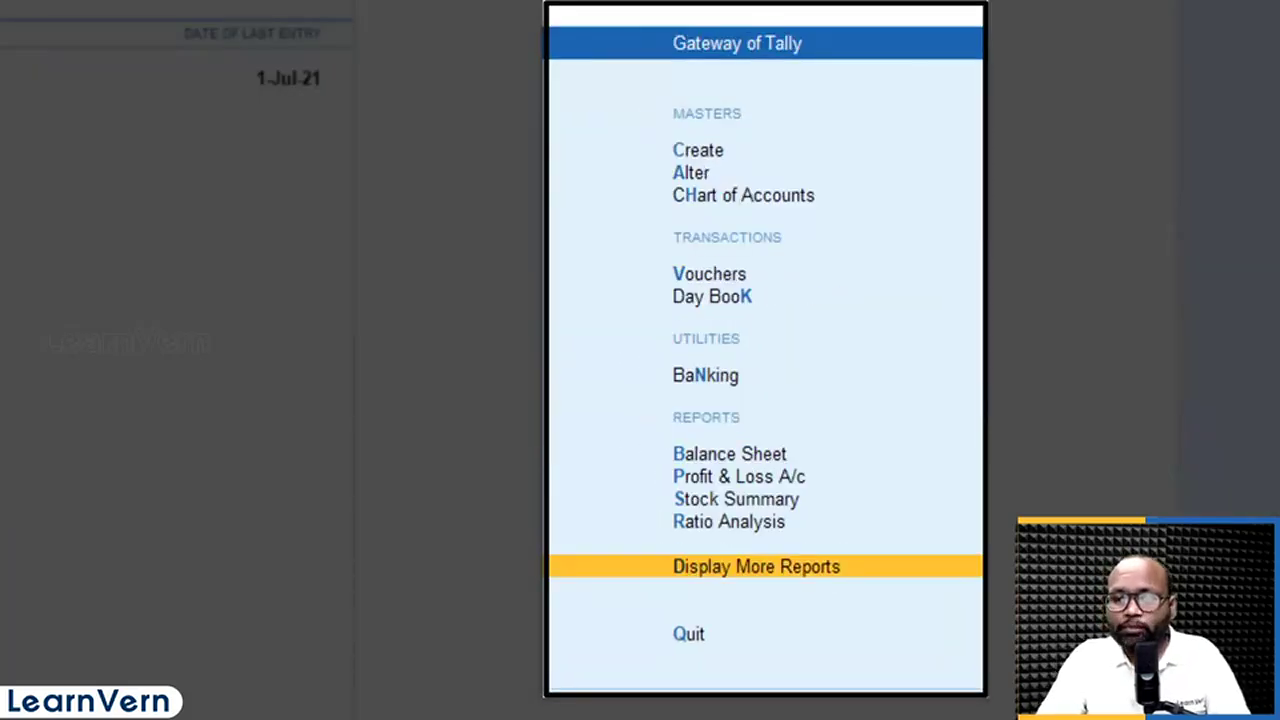
{"action": "key", "text": "Return"}
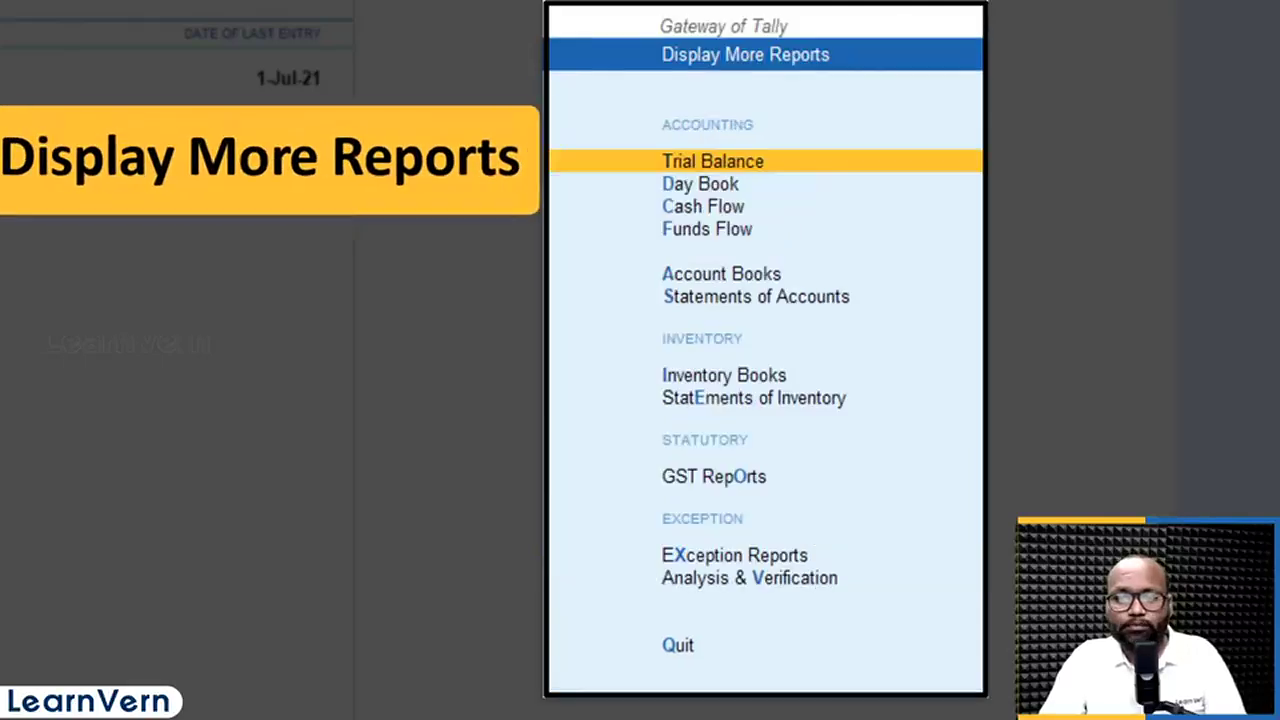
{"action": "key", "text": "Down"}
{"action": "key", "text": "Down"}
{"action": "key", "text": "Down"}
{"action": "key", "text": "Down"}
{"action": "key", "text": "Down"}
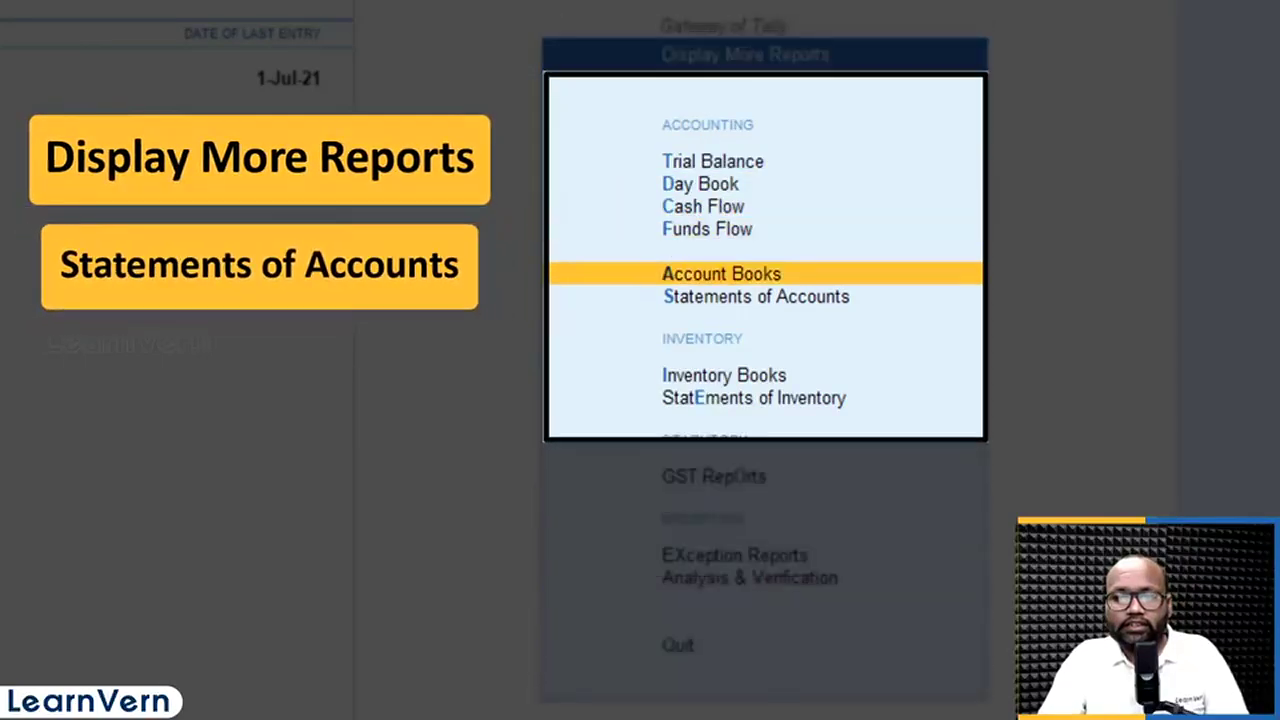
{"action": "key", "text": "Return"}
Display the Statistics report of voucher and account types
{"action": "key", "text": "Down"}
{"action": "key", "text": "Down"}
{"action": "key", "text": "Down"}
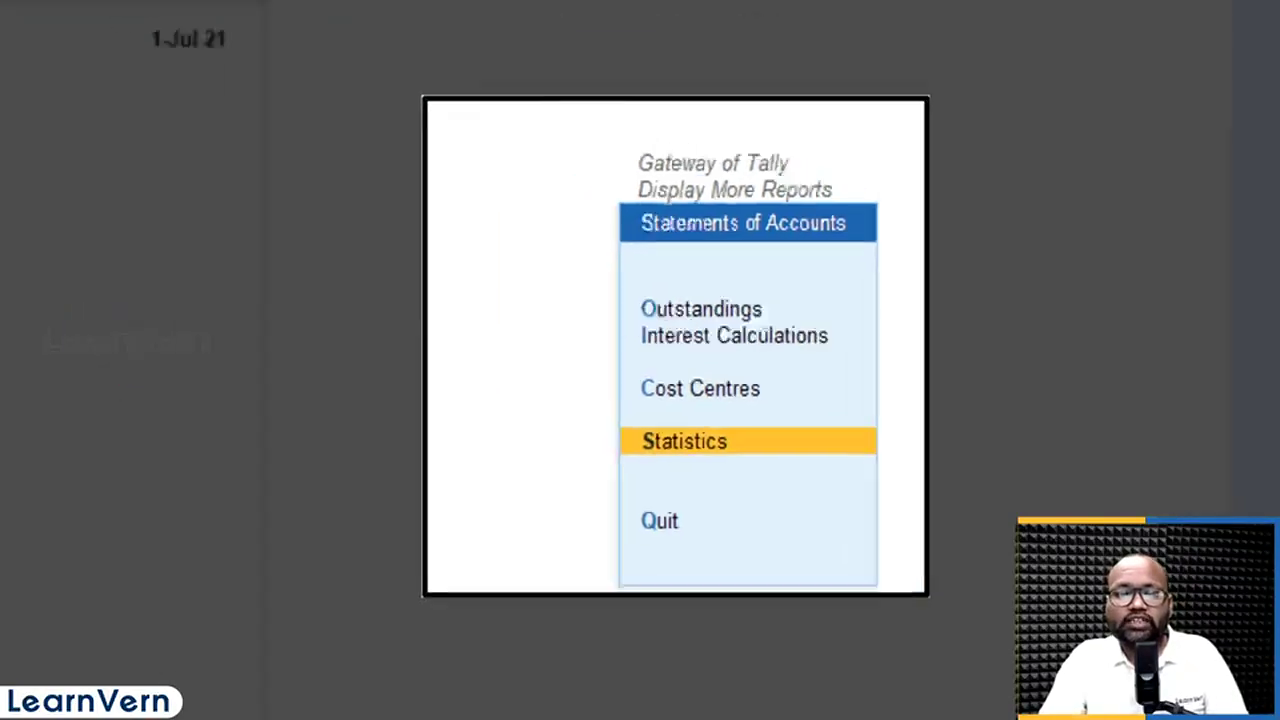
{"action": "key", "text": "Return"}
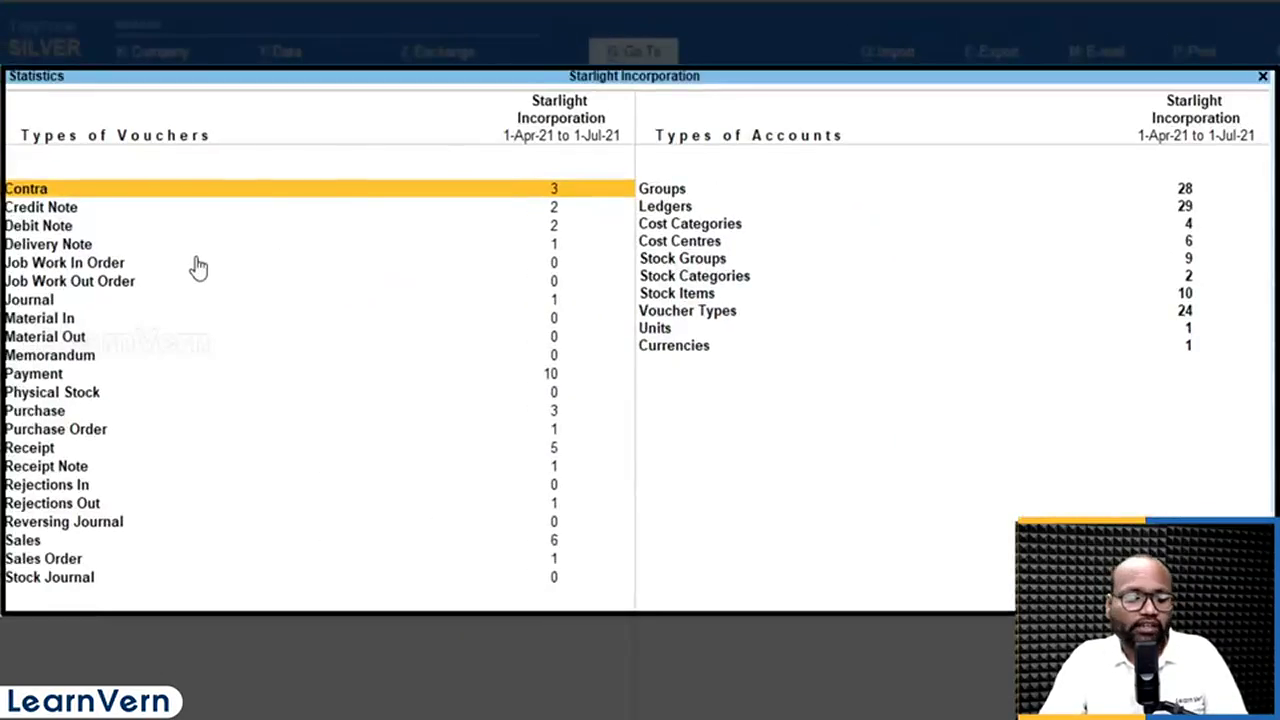
Open the monthly register of Delivery Note vouchers from the statistics
{"action": "key", "text": "Down"}
{"action": "key", "text": "Down"}
{"action": "key", "text": "Down"}
{"action": "key", "text": "Return"}
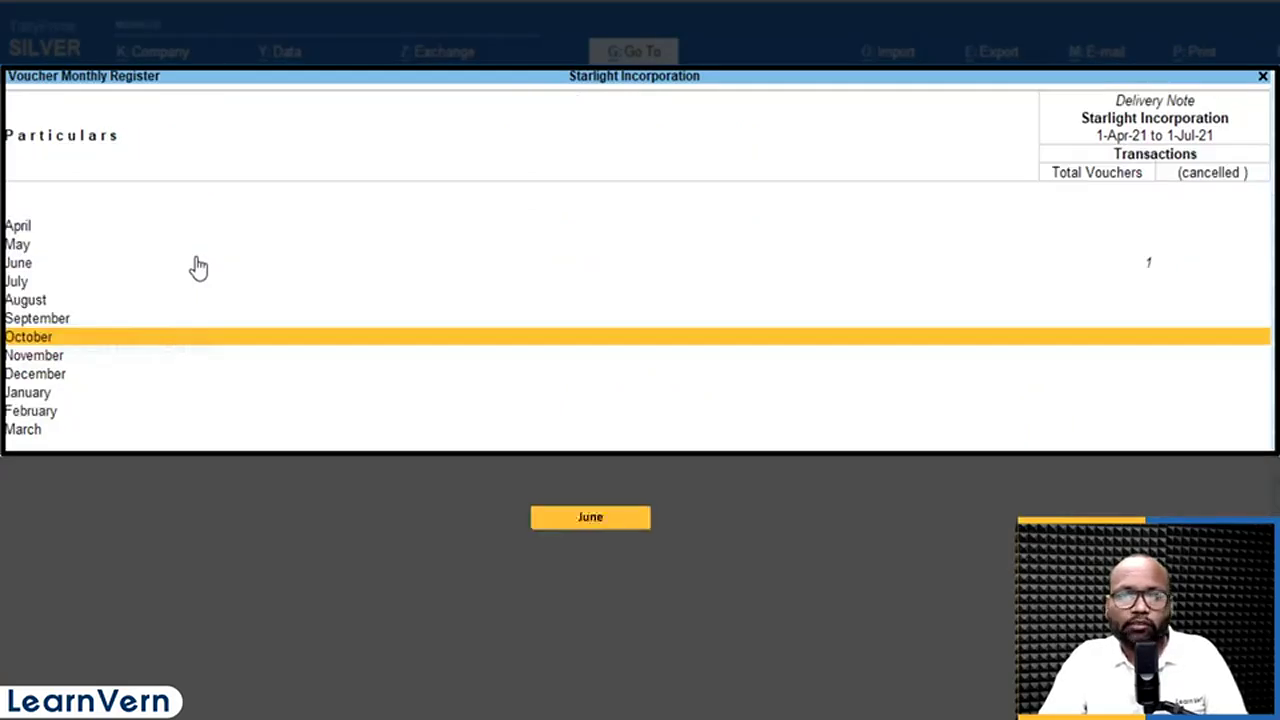
Open the June delivery note voucher for Vidhi Enterprises
{"action": "key", "text": "Up"}
{"action": "key", "text": "Up"}
{"action": "key", "text": "Up"}
{"action": "key", "text": "Up"}
{"action": "key", "text": "Return"}
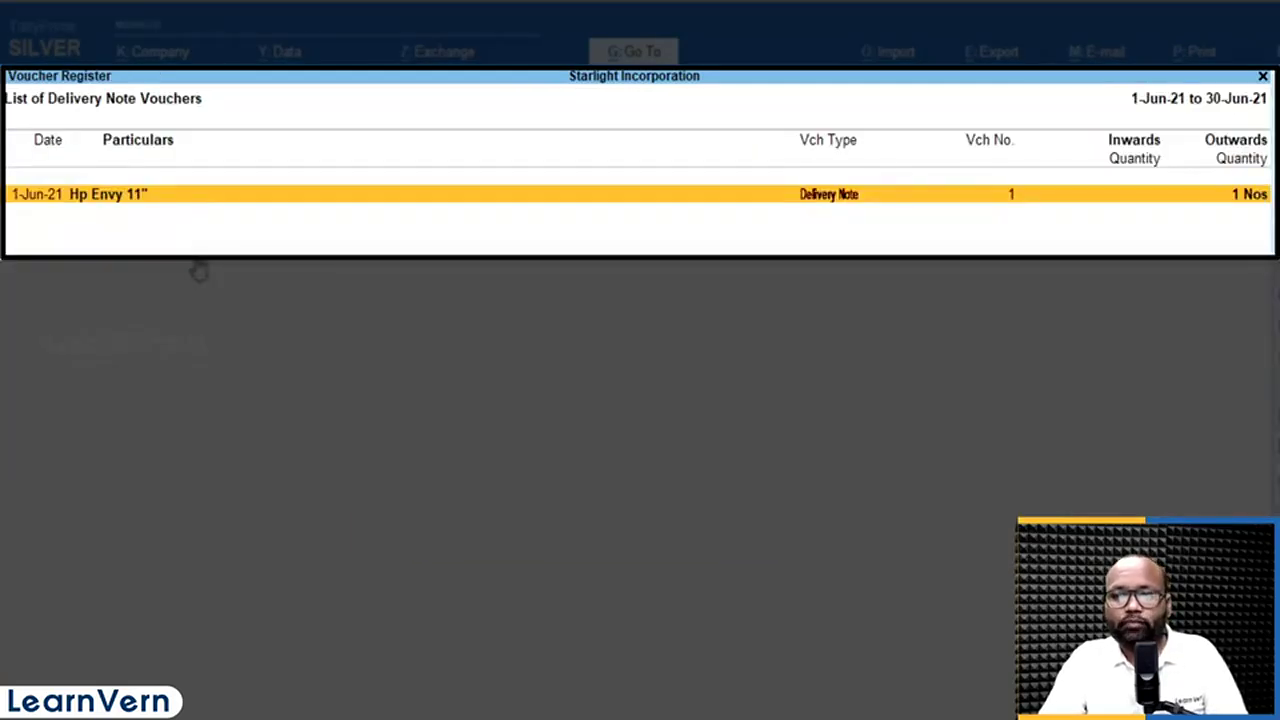
{"action": "key", "text": "Return"}
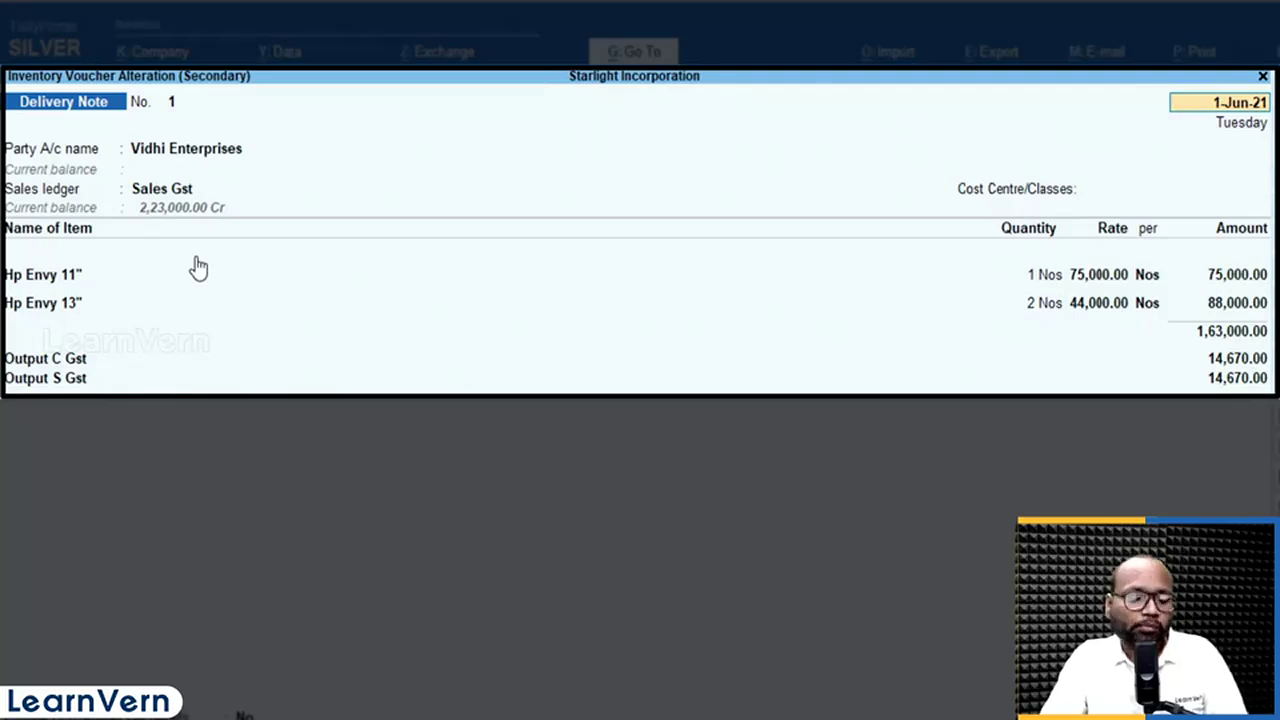
Preview the current delivery note for printing, check it enlarged, and return to the print settings
{"action": "key", "text": "alt+p"}
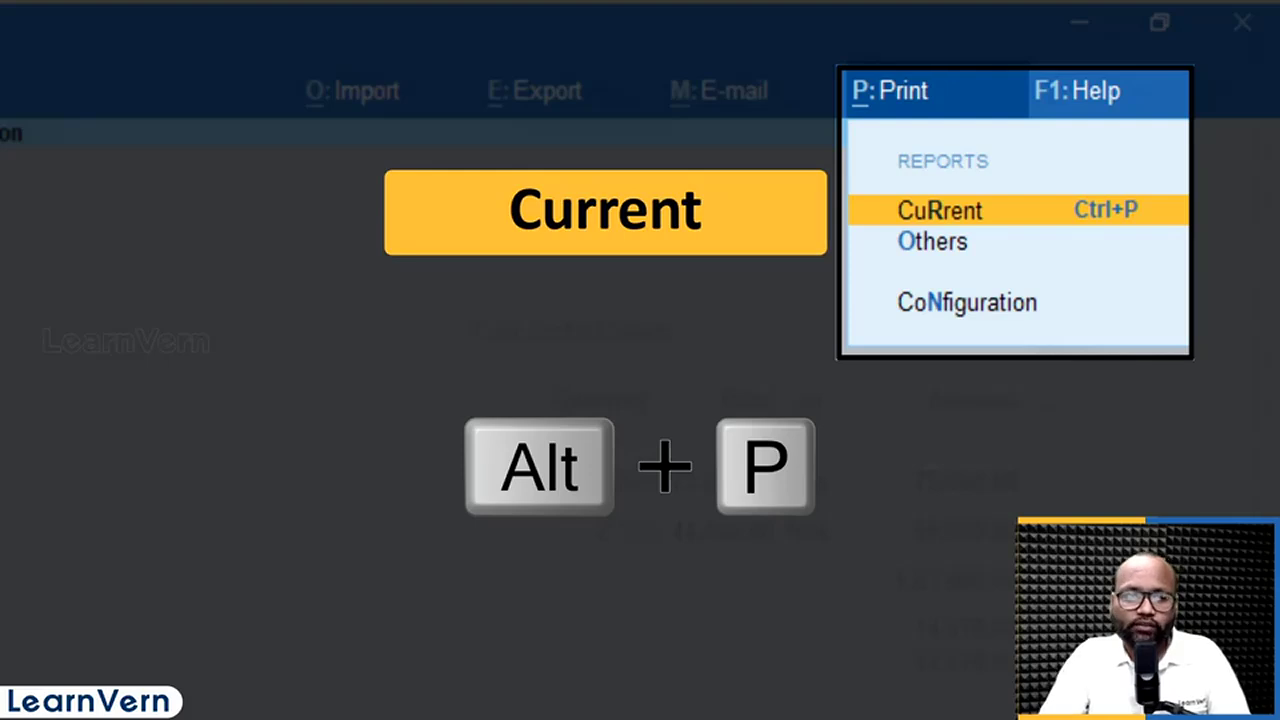
{"action": "key", "text": "Return"}
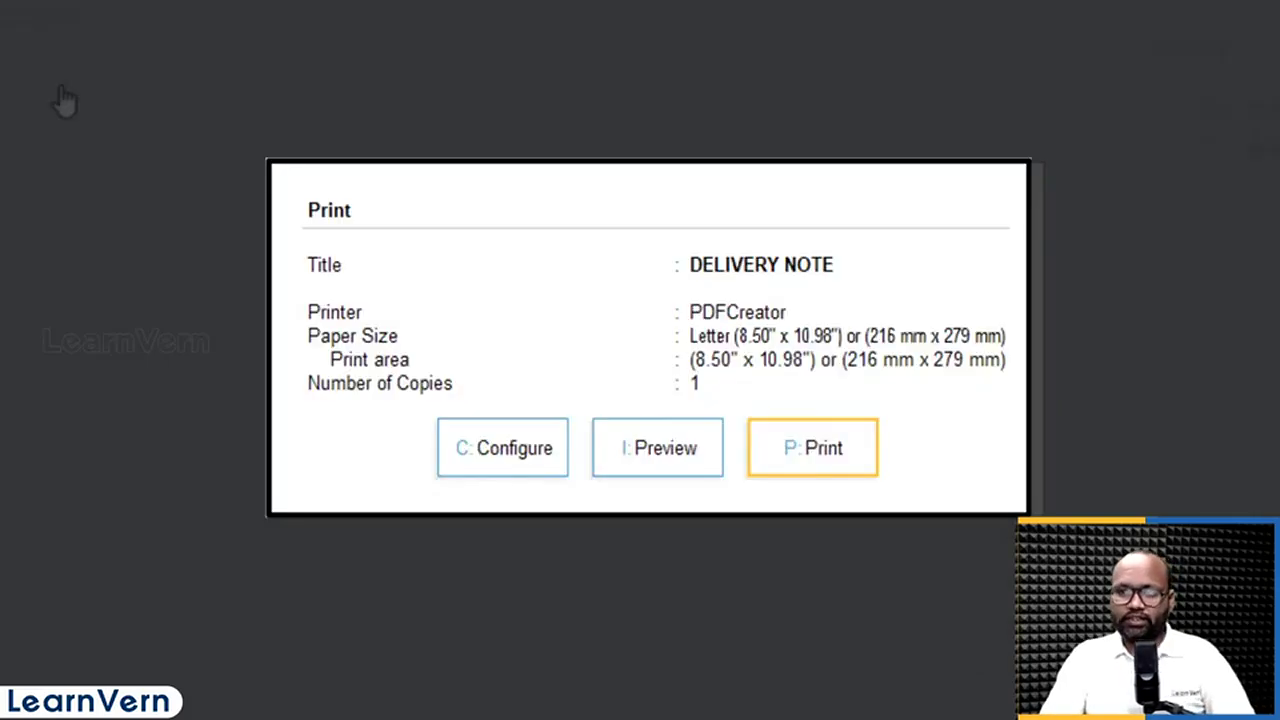
{"action": "key", "text": "Left"}
{"action": "key", "text": "Return"}
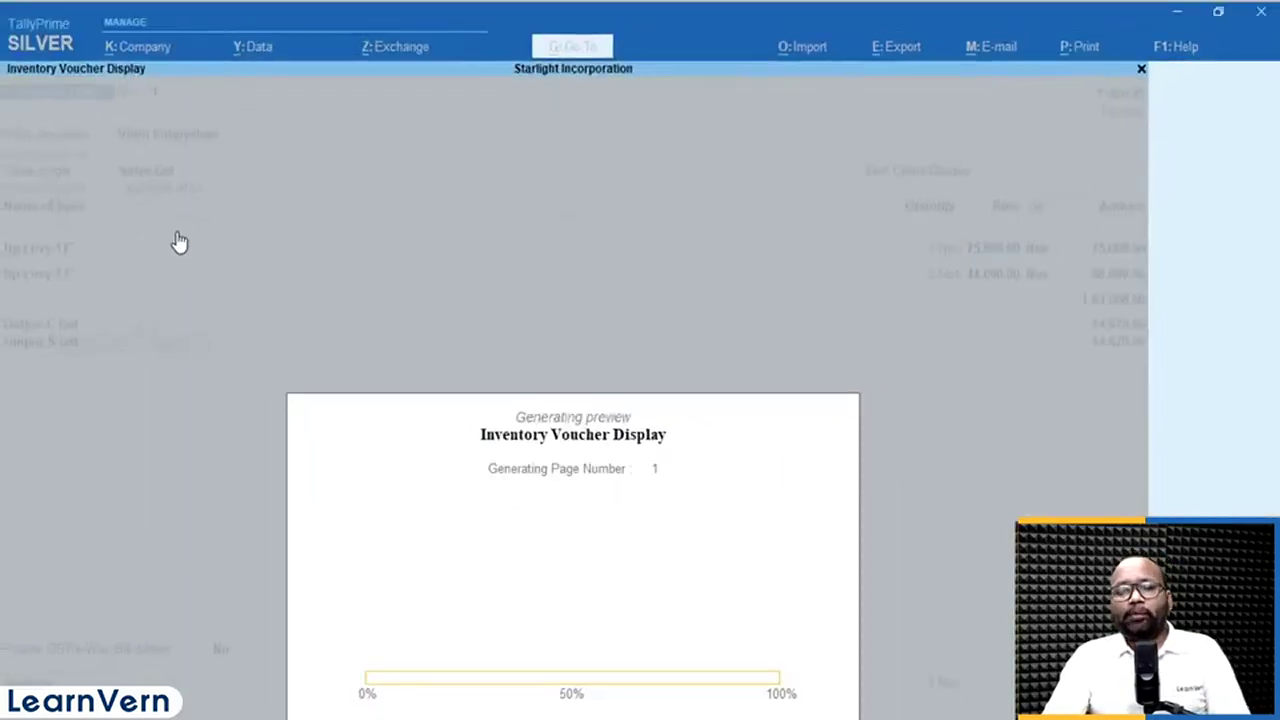
{"action": "key", "text": "alt+z"}
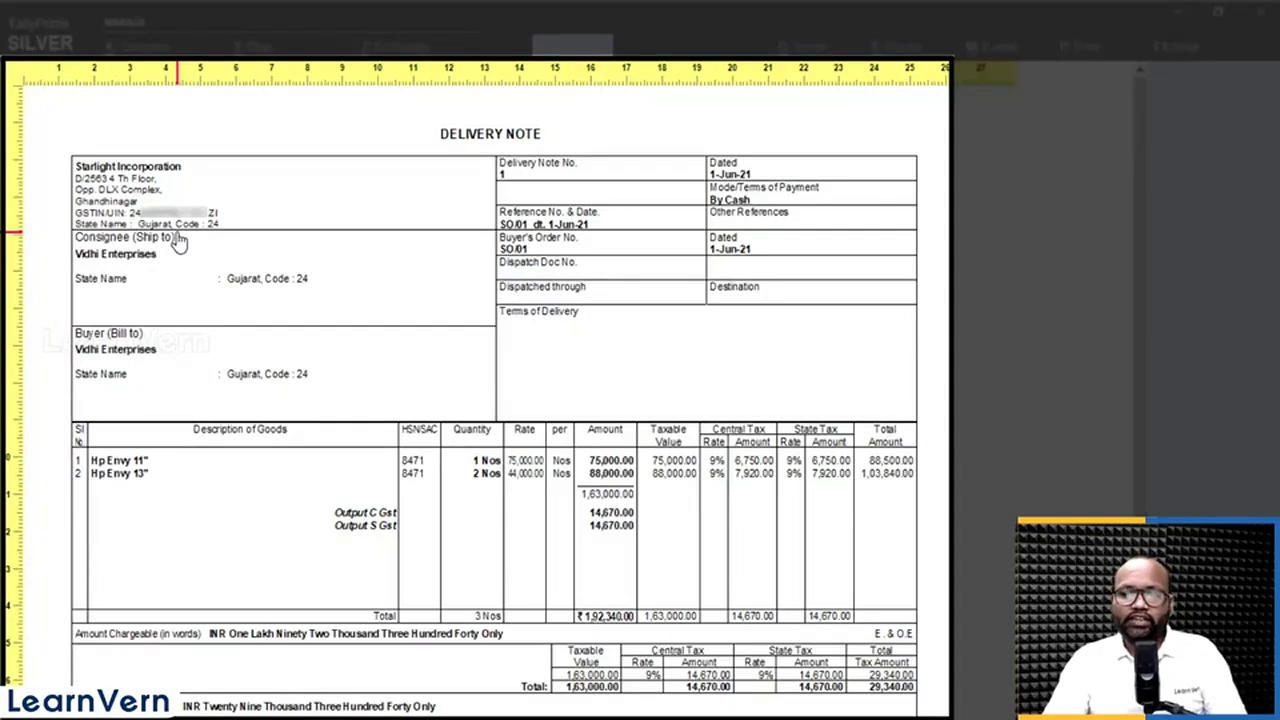
{"action": "key", "text": "alt+z"}
{"action": "key", "text": "Escape"}
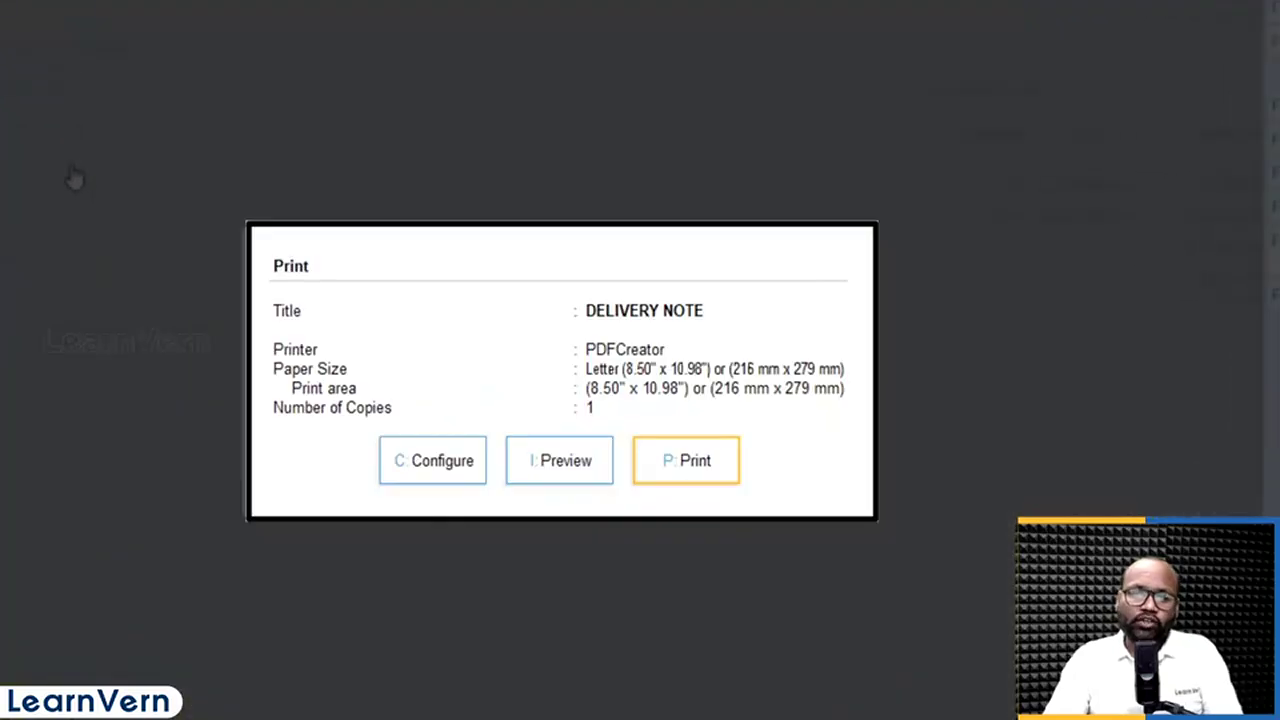
Set Show Item-wise GST details to No in the delivery note's print configuration
{"action": "key", "text": "Left"}
{"action": "key", "text": "c"}
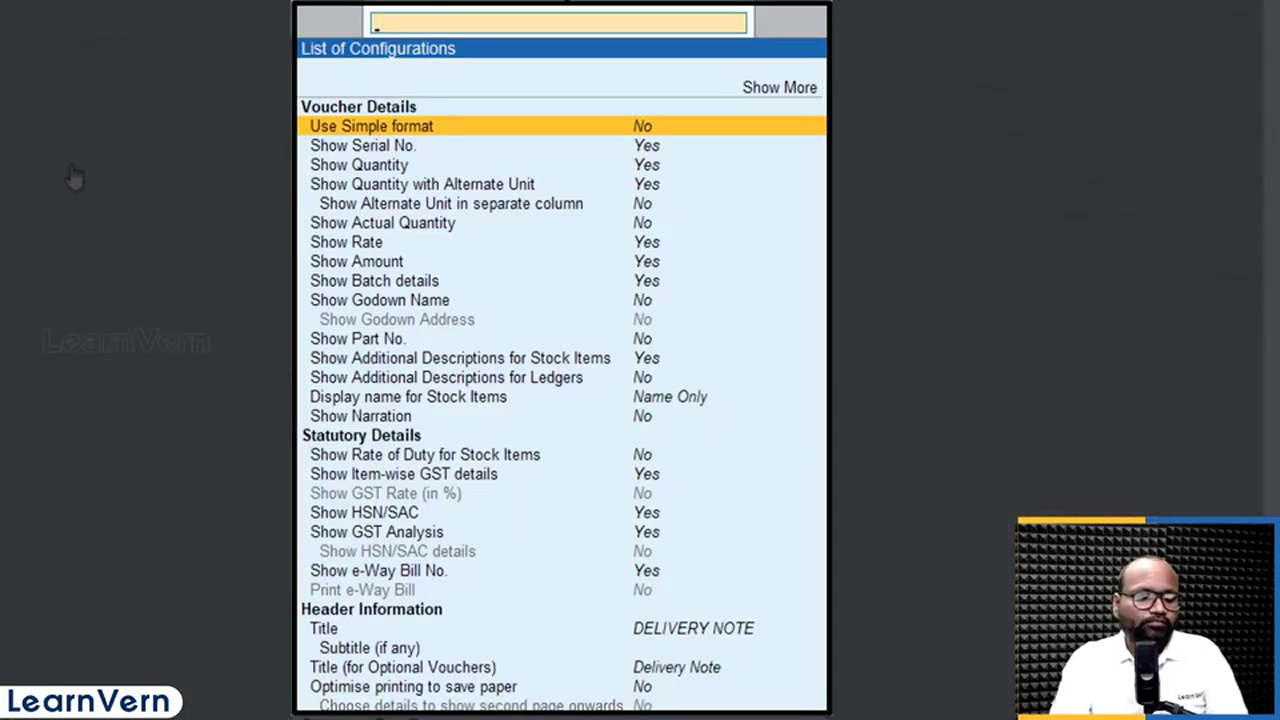
{"action": "type", "text": "GST"}
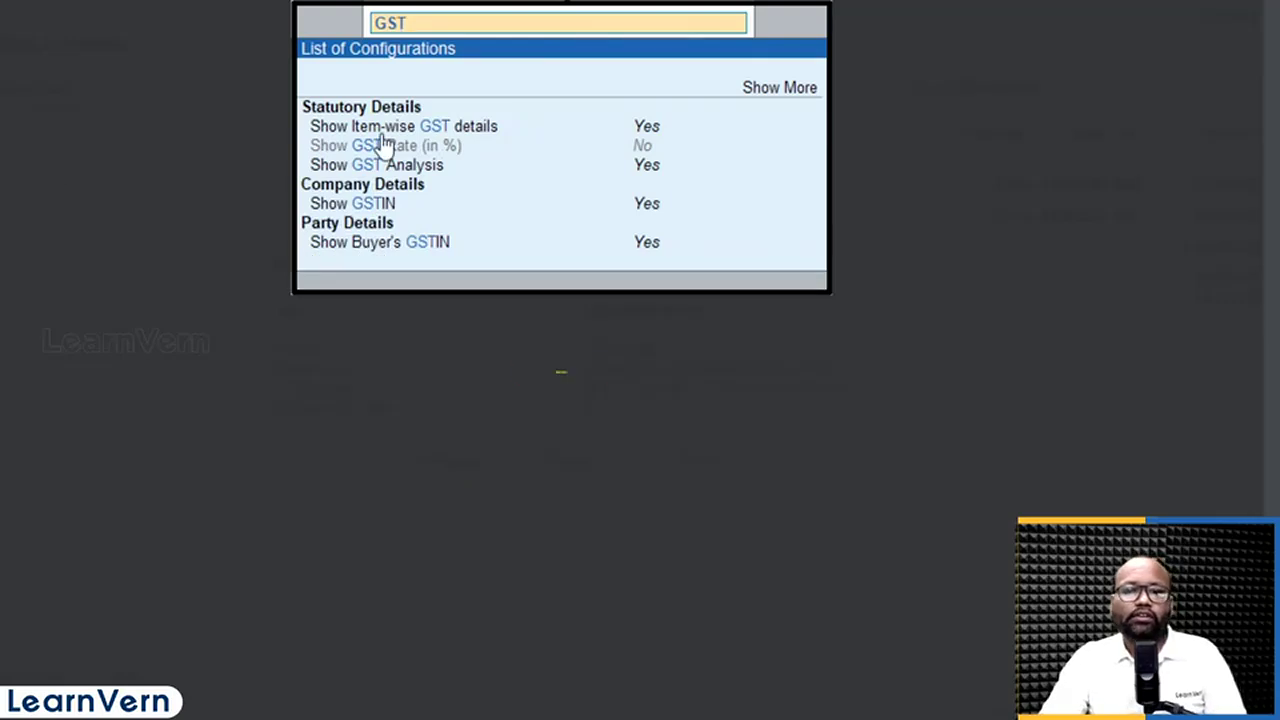
{"action": "key", "text": "Down"}
{"action": "key", "text": "Down"}
{"action": "key", "text": "Down"}
{"action": "key", "text": "Up"}
{"action": "key", "text": "Up"}
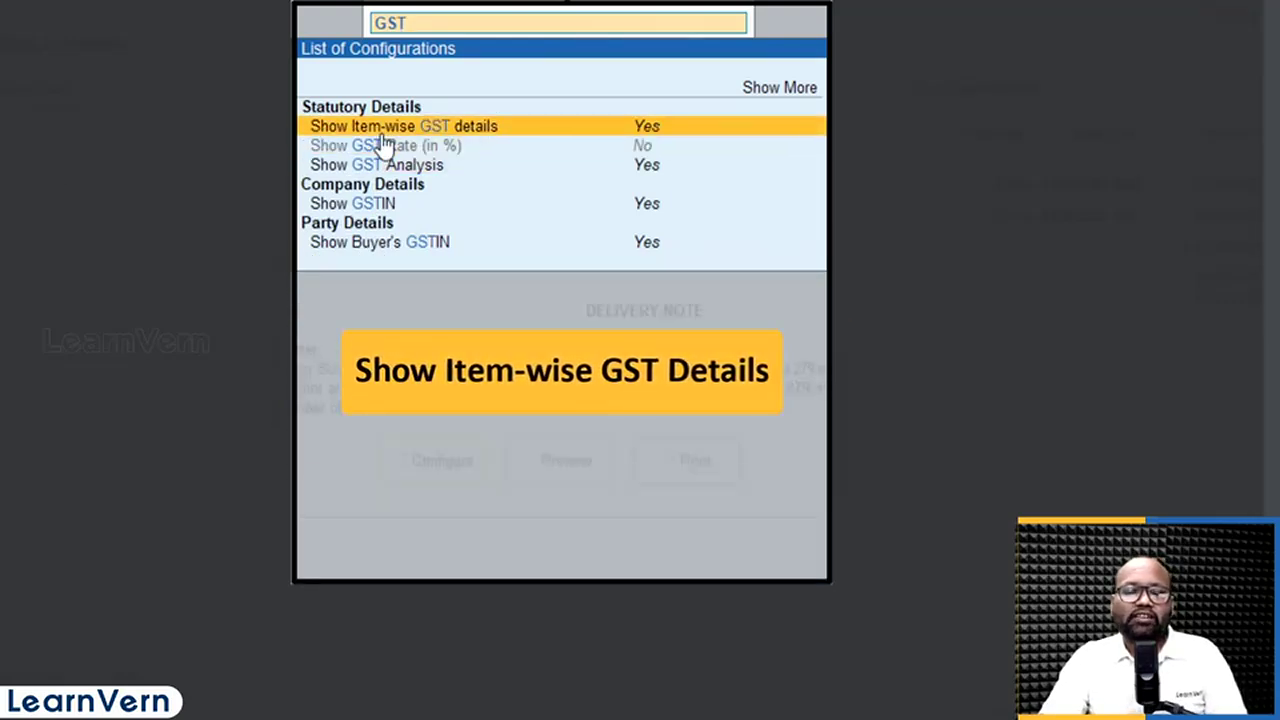
{"action": "key", "text": "Return"}
{"action": "key", "text": "Escape"}
Preview the delivery note again and check its item table and tax summary both enlarged and as a full page
{"action": "key", "text": "i"}
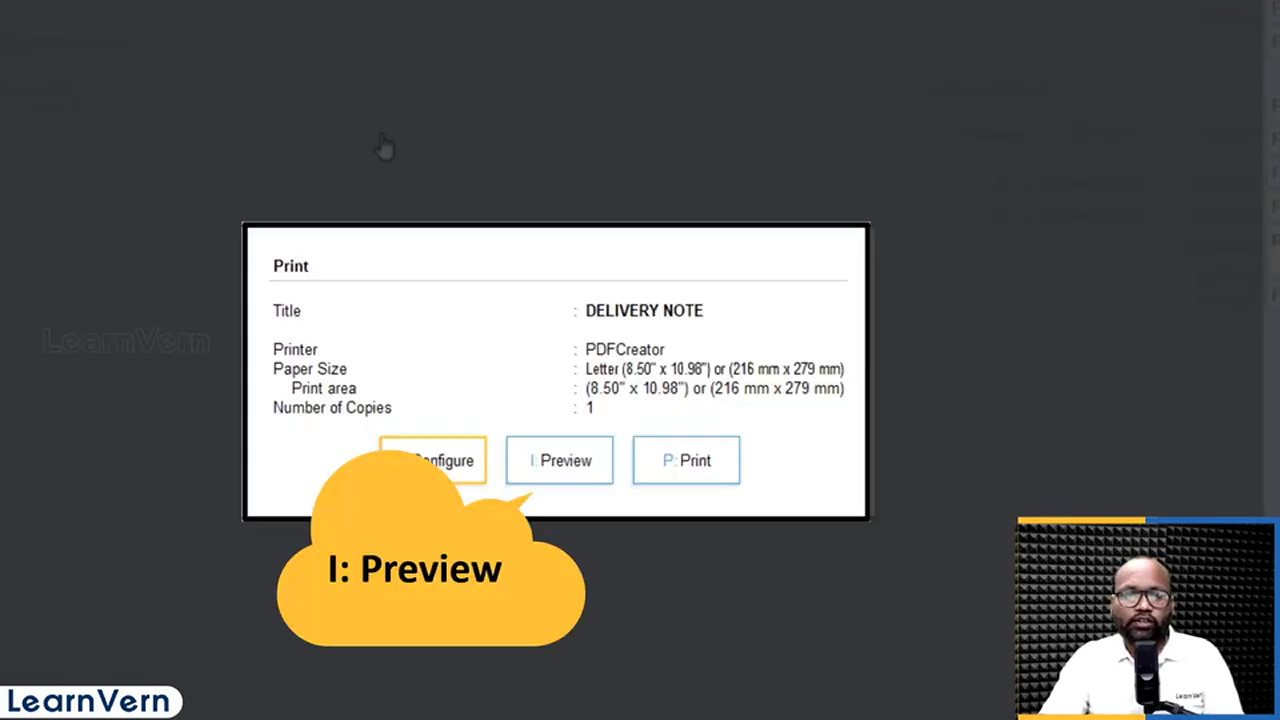
{"action": "key", "text": "z"}
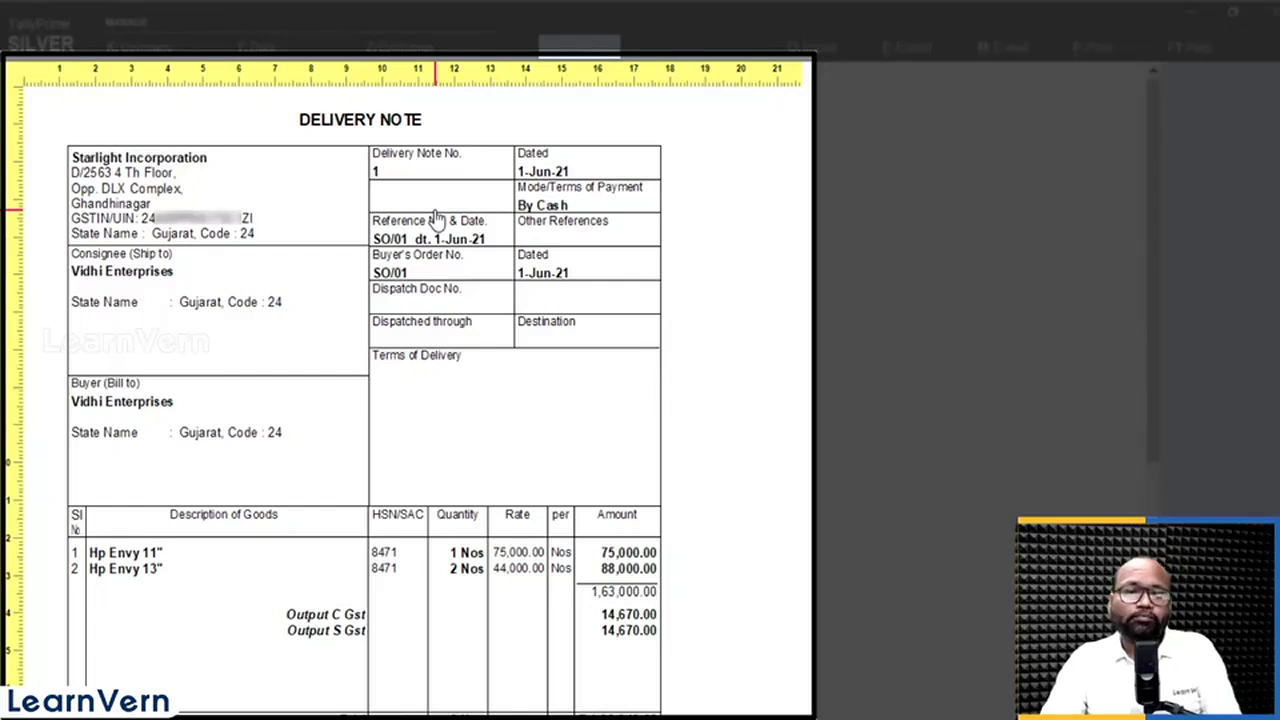
{"action": "scroll", "coordinate": [436, 218], "scroll_direction": "down", "scroll_amount": 8}
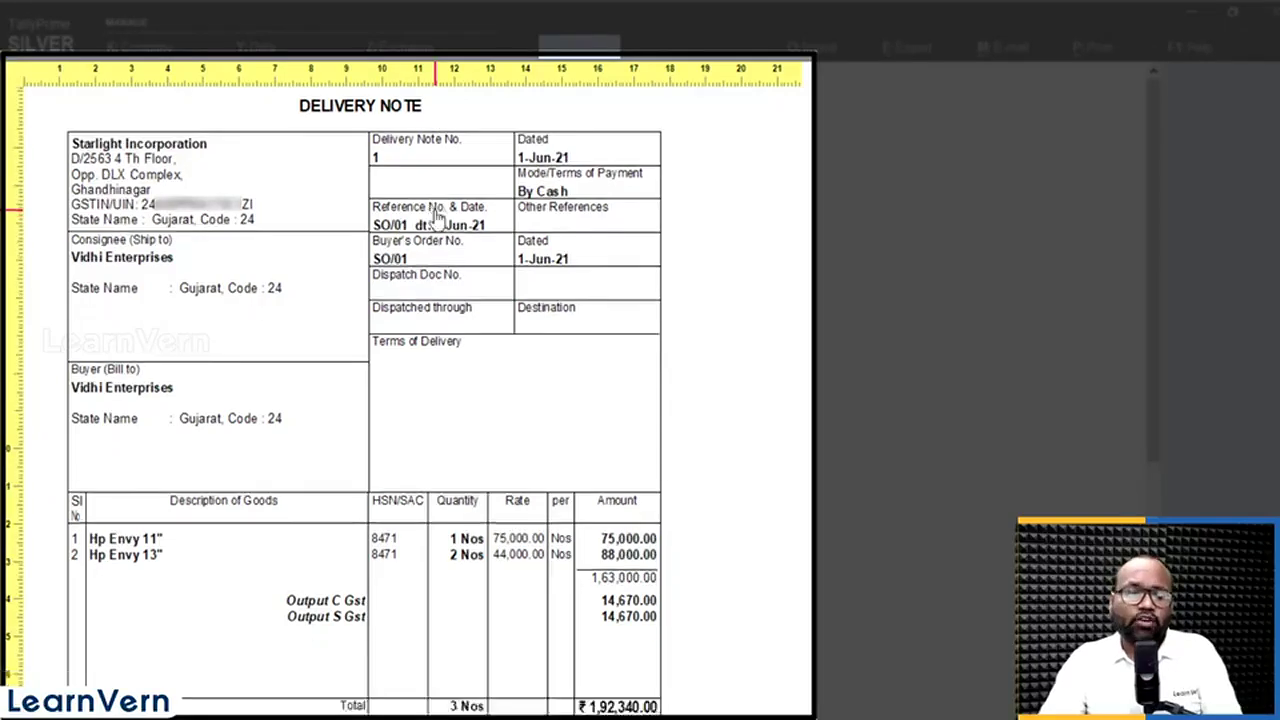
{"action": "scroll", "coordinate": [436, 218], "scroll_direction": "up", "scroll_amount": 6}
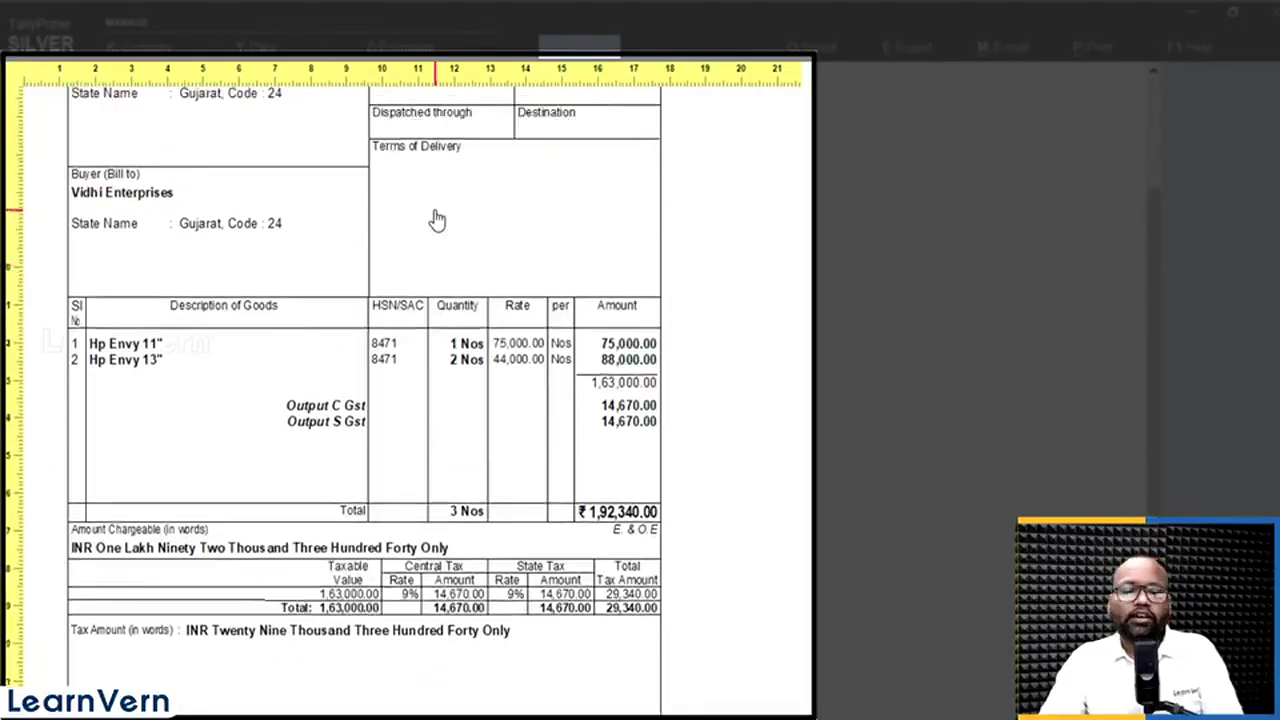
{"action": "key", "text": "z"}
{"action": "key", "text": "Escape"}
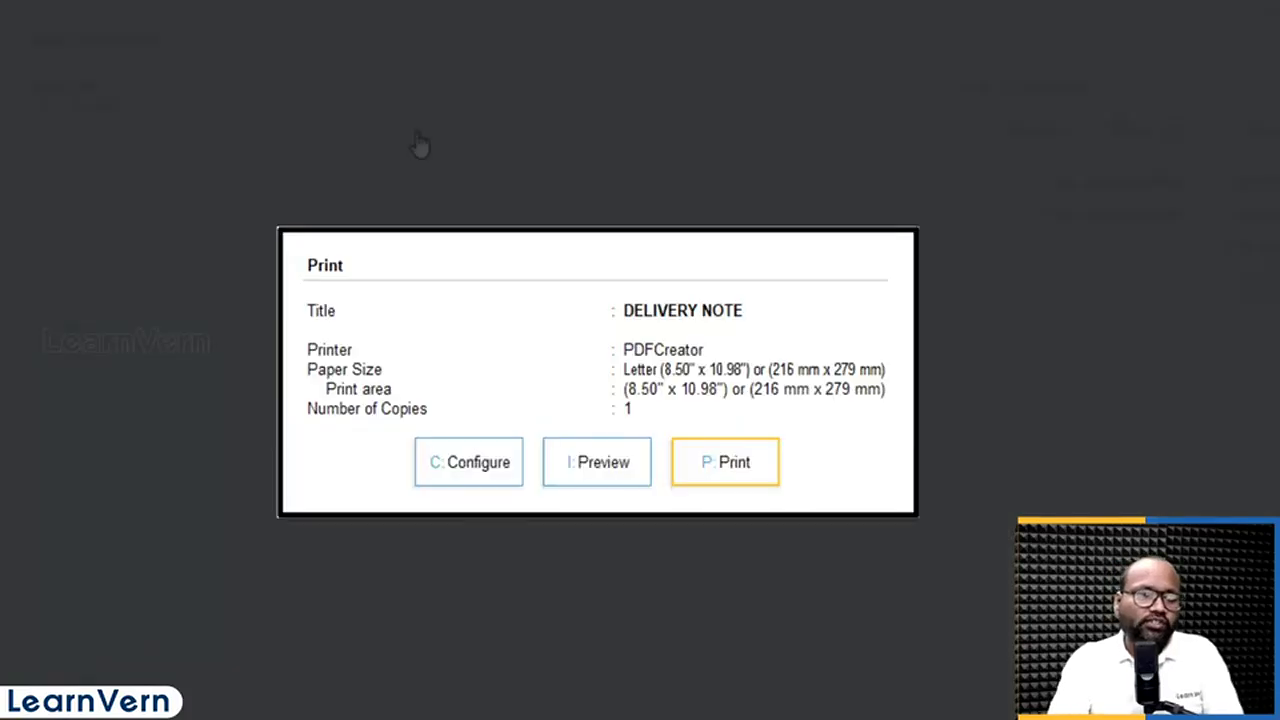
{"action": "key", "text": "i"}
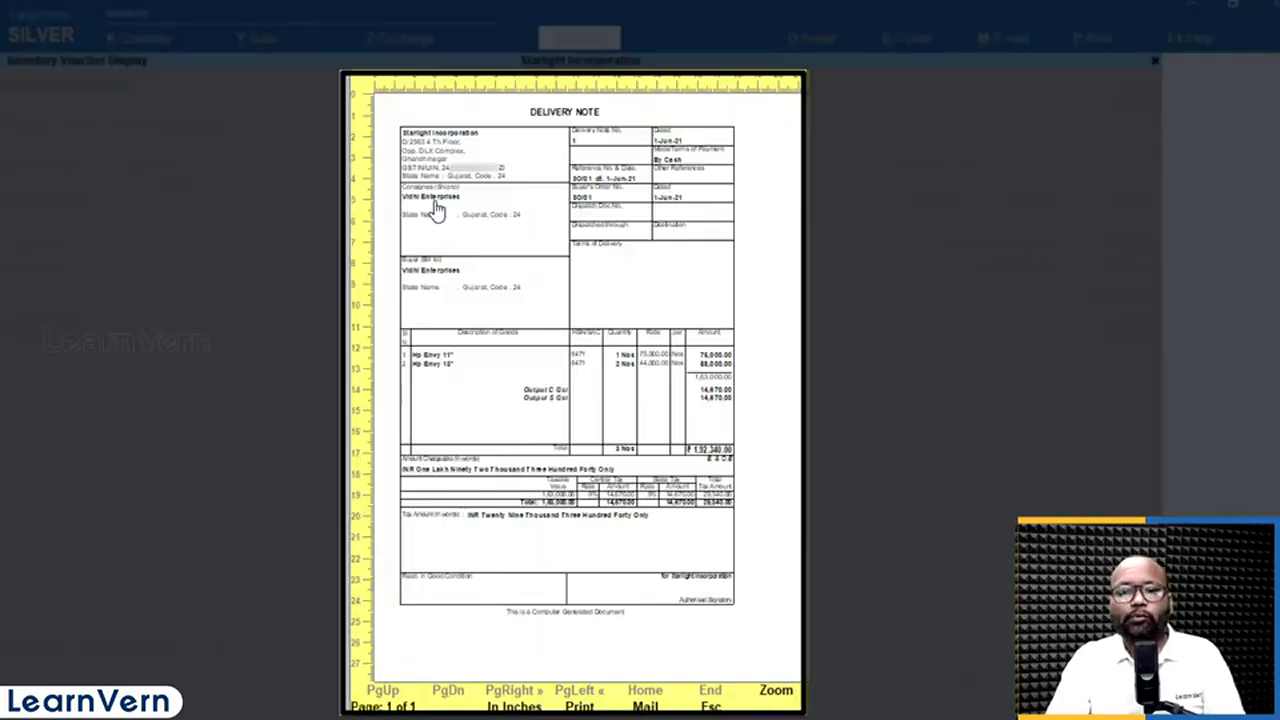
{"action": "key", "text": "Escape"}
Set Show Amount to No in the delivery note's print configuration
{"action": "key", "text": "c"}
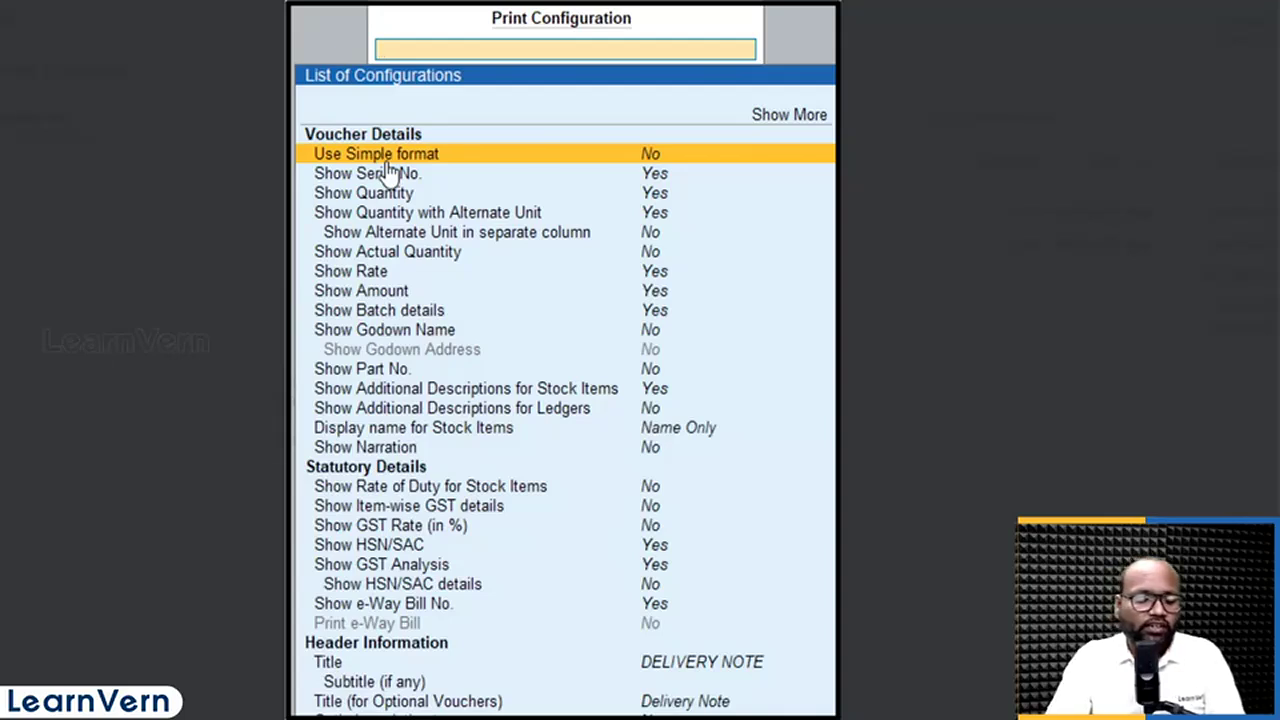
{"action": "type", "text": "AMOU"}
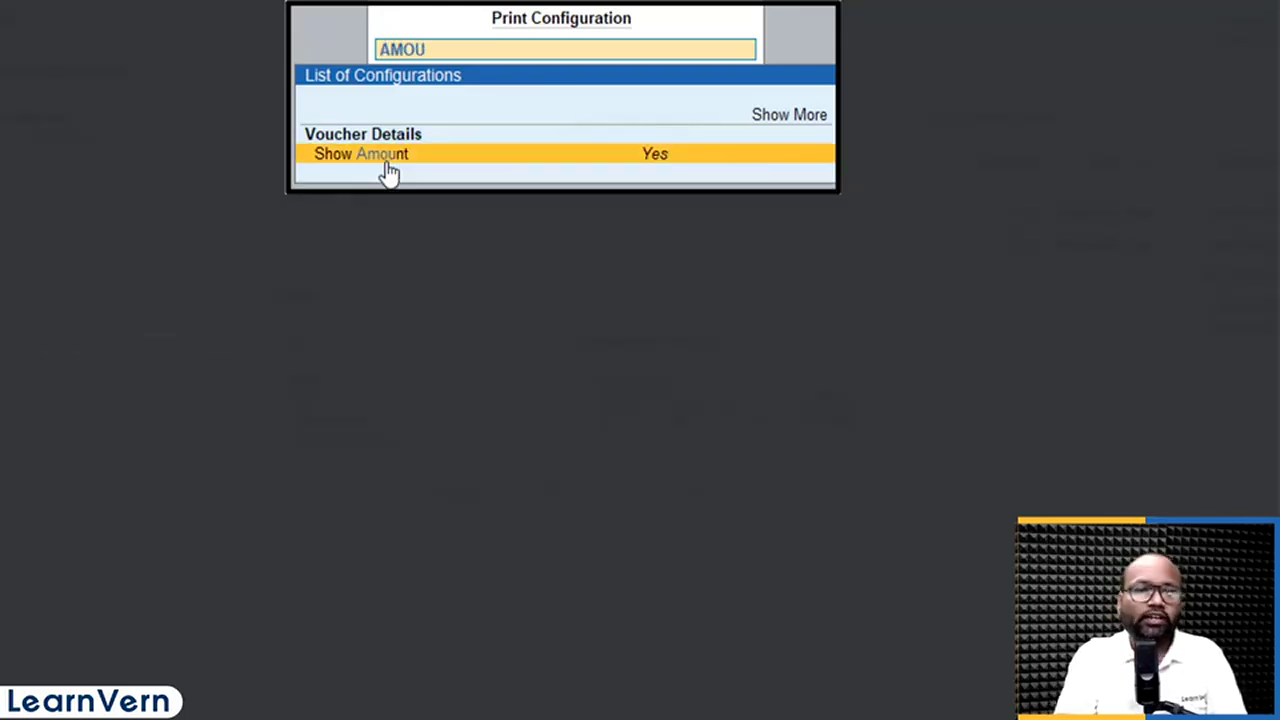
{"action": "key", "text": "Return"}
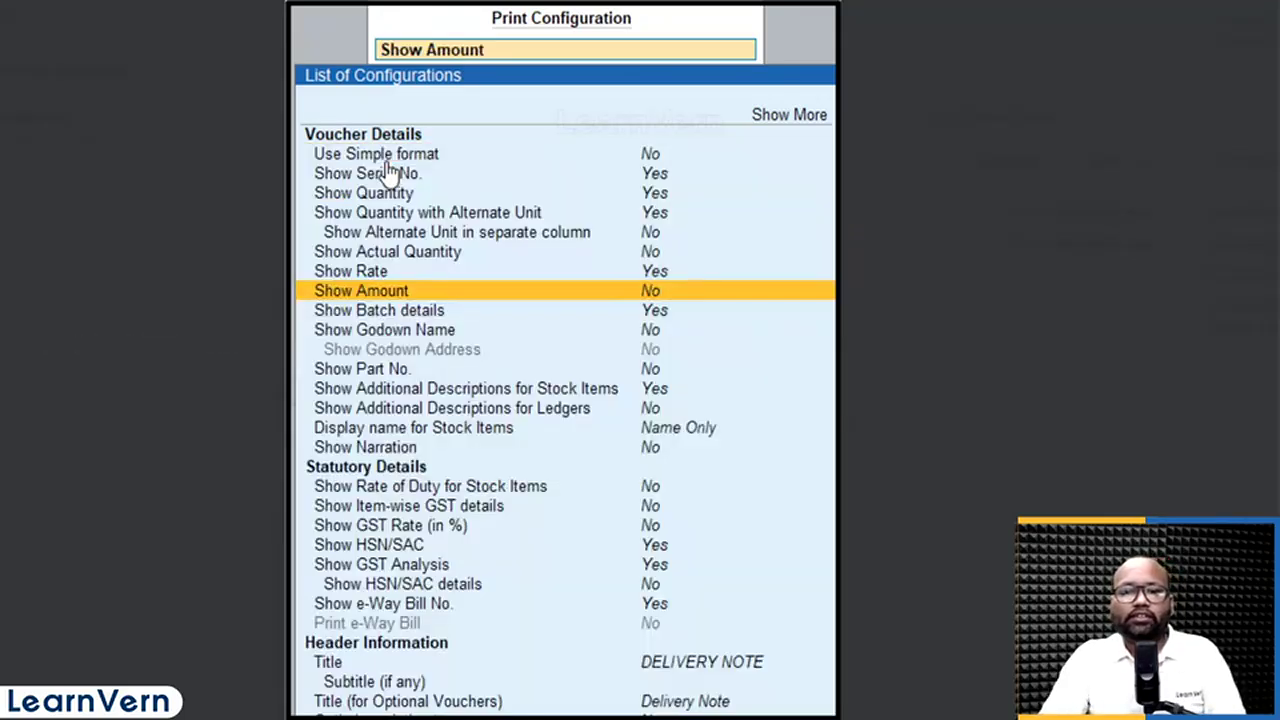
Set Show Rate to No under the voucher details of the print configuration
{"action": "type", "text": "RATE"}
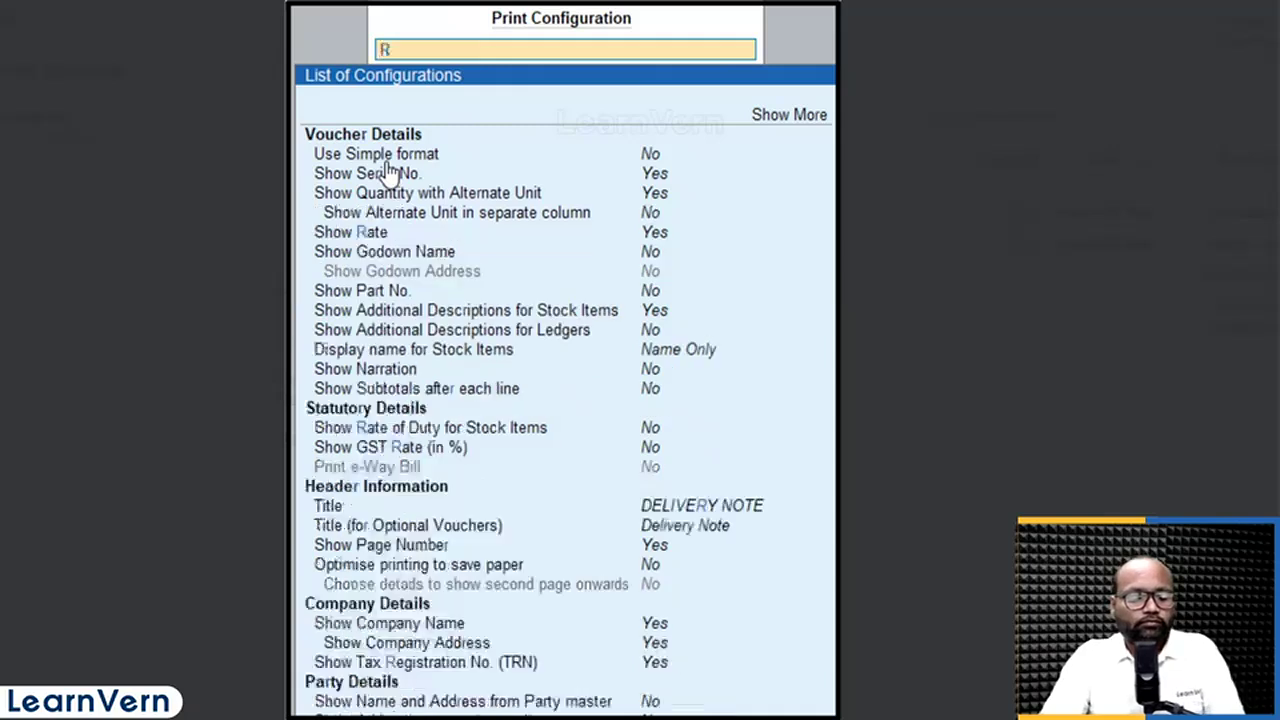
{"action": "key", "text": "Down"}
{"action": "key", "text": "Down"}
{"action": "key", "text": "Down"}
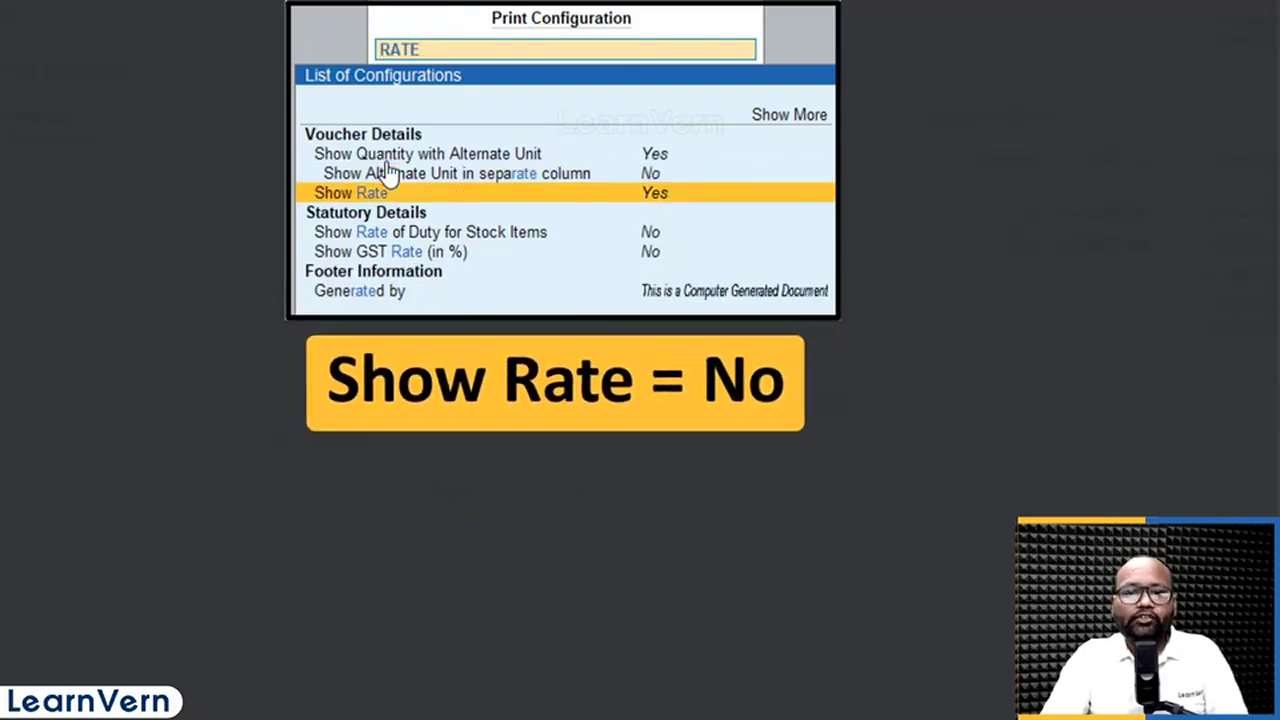
{"action": "key", "text": "Return"}
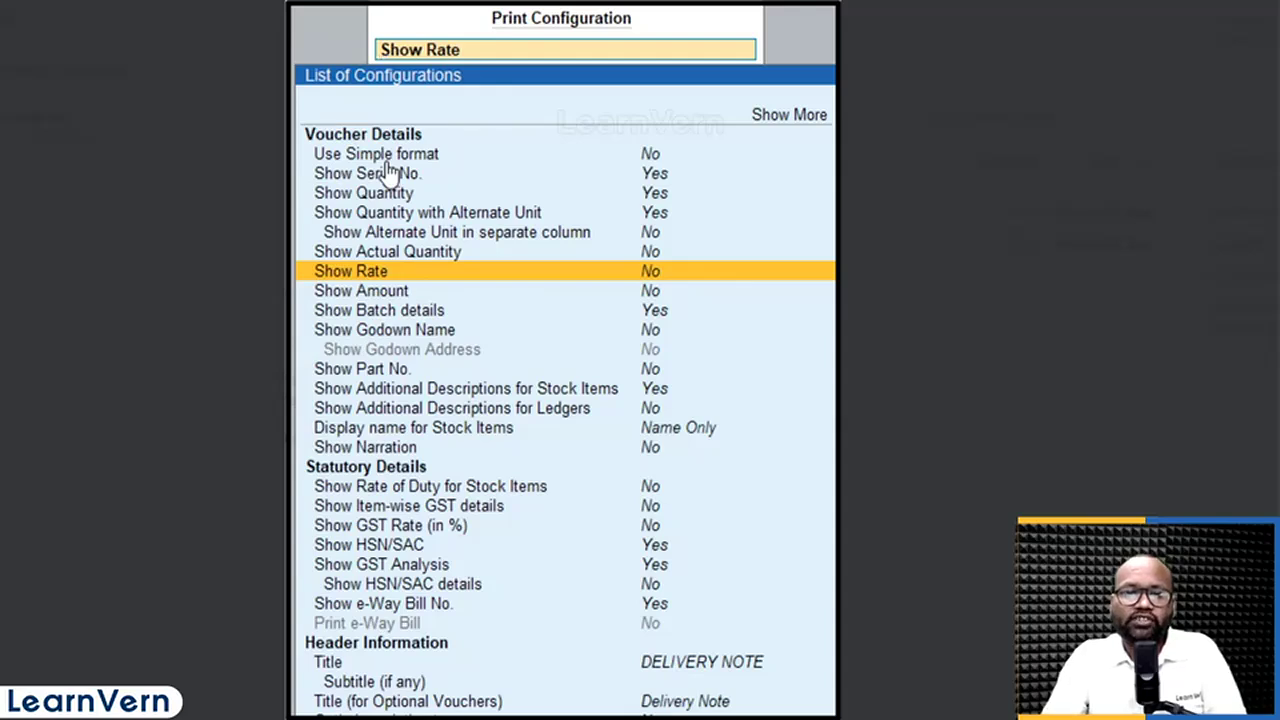
Set Show GST Analysis to No under the statutory details and close the print configuration
{"action": "type", "text": "GST"}
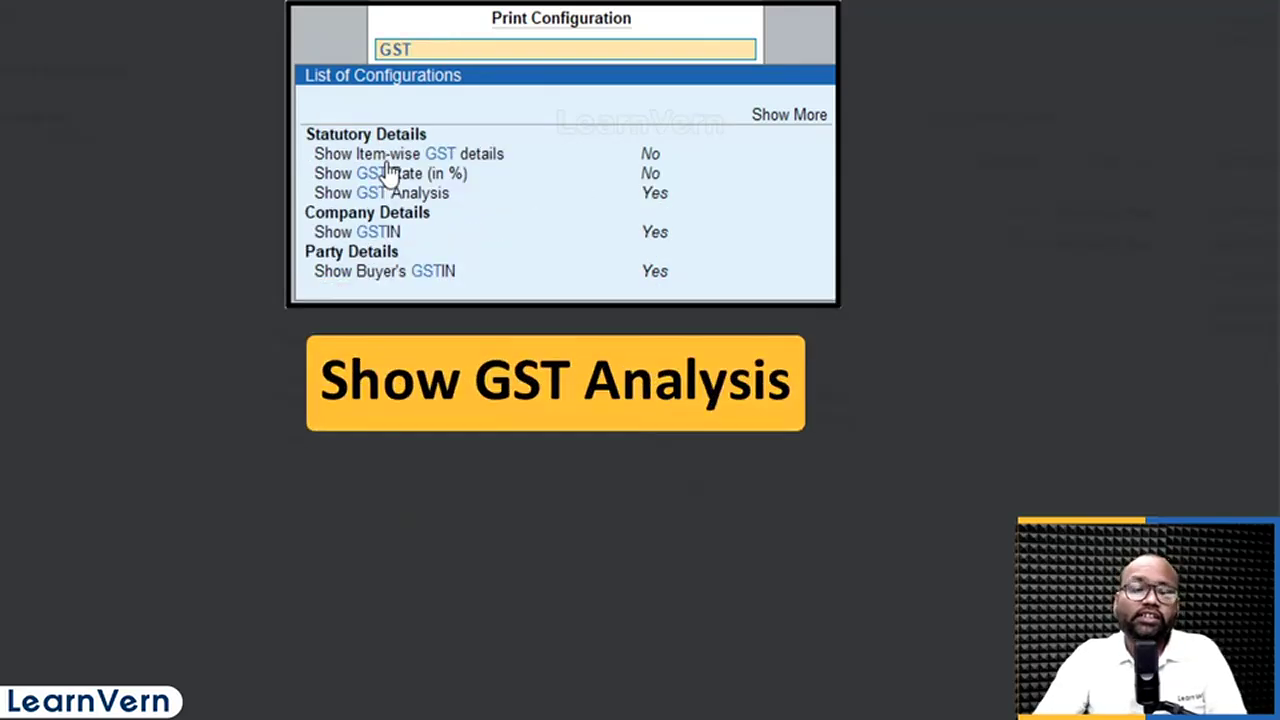
{"action": "key", "text": "Down"}
{"action": "key", "text": "Down"}
{"action": "key", "text": "Down"}
{"action": "key", "text": "Return"}
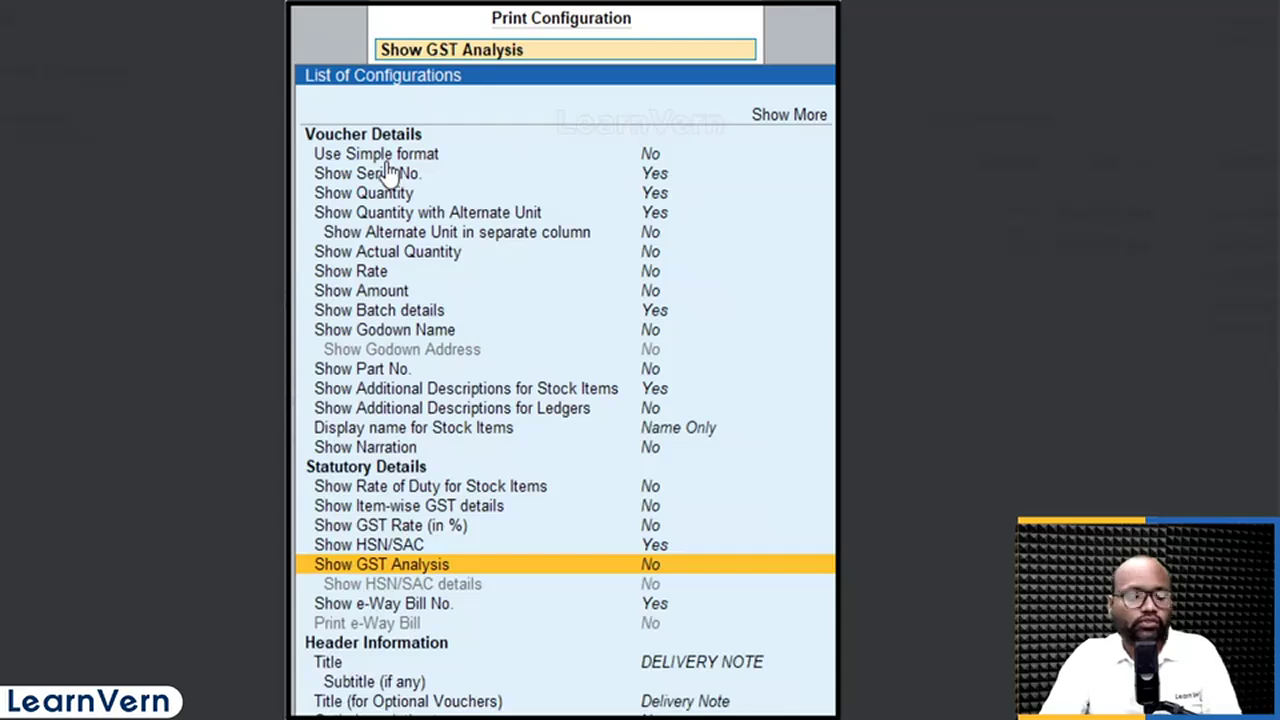
{"action": "key", "text": "Escape"}
Reopen the delivery note's print configuration and look up the Show Amount option
{"action": "key", "text": "Right"}
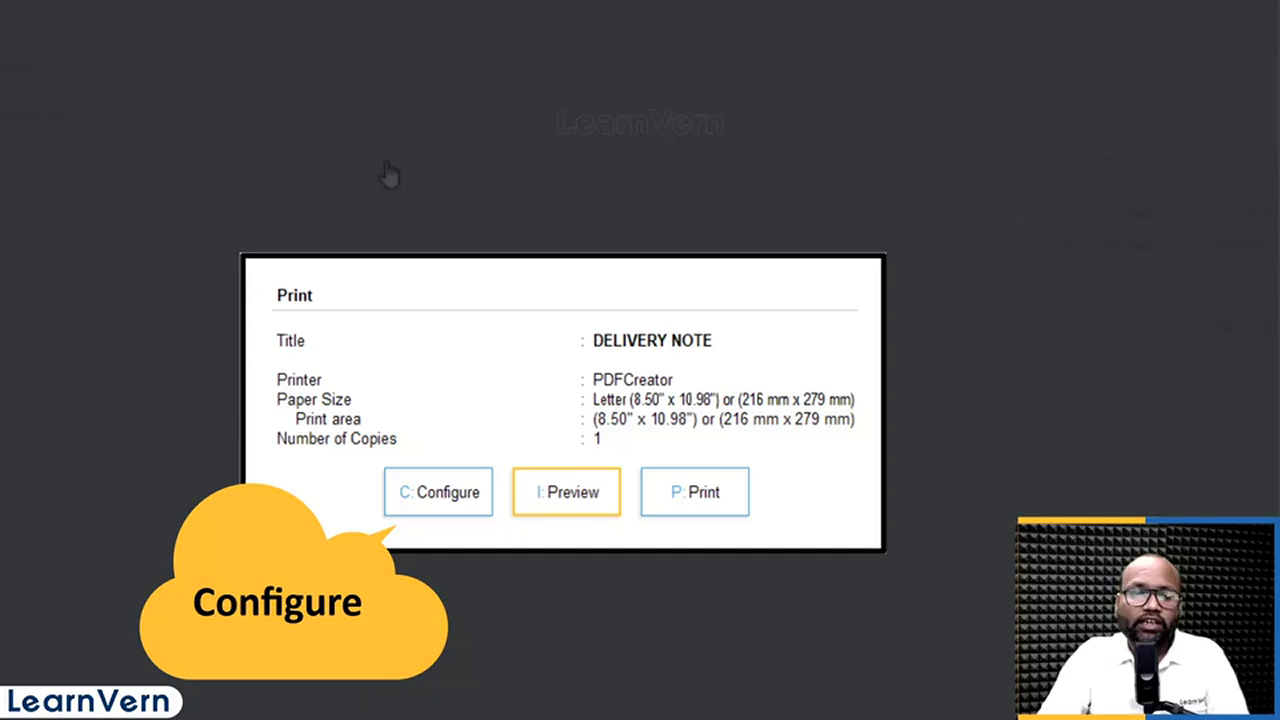
{"action": "key", "text": "Left"}
{"action": "key", "text": "Return"}
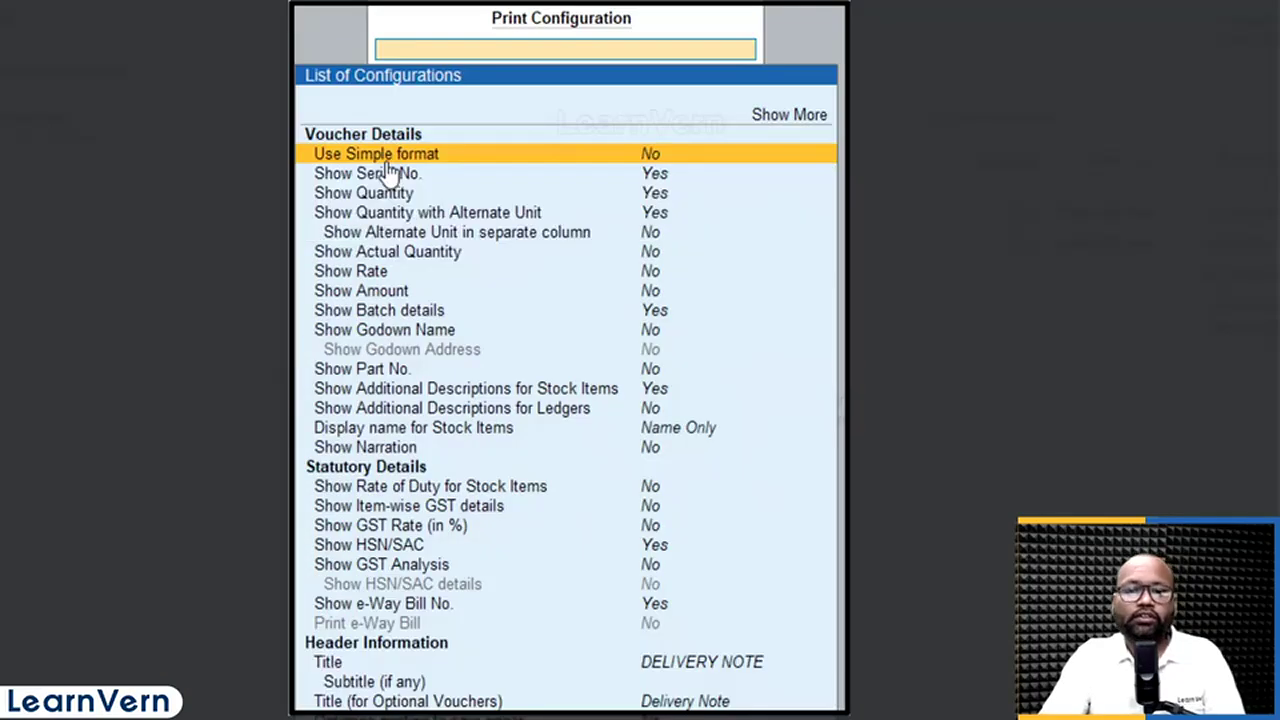
{"action": "type", "text": "AMOU"}
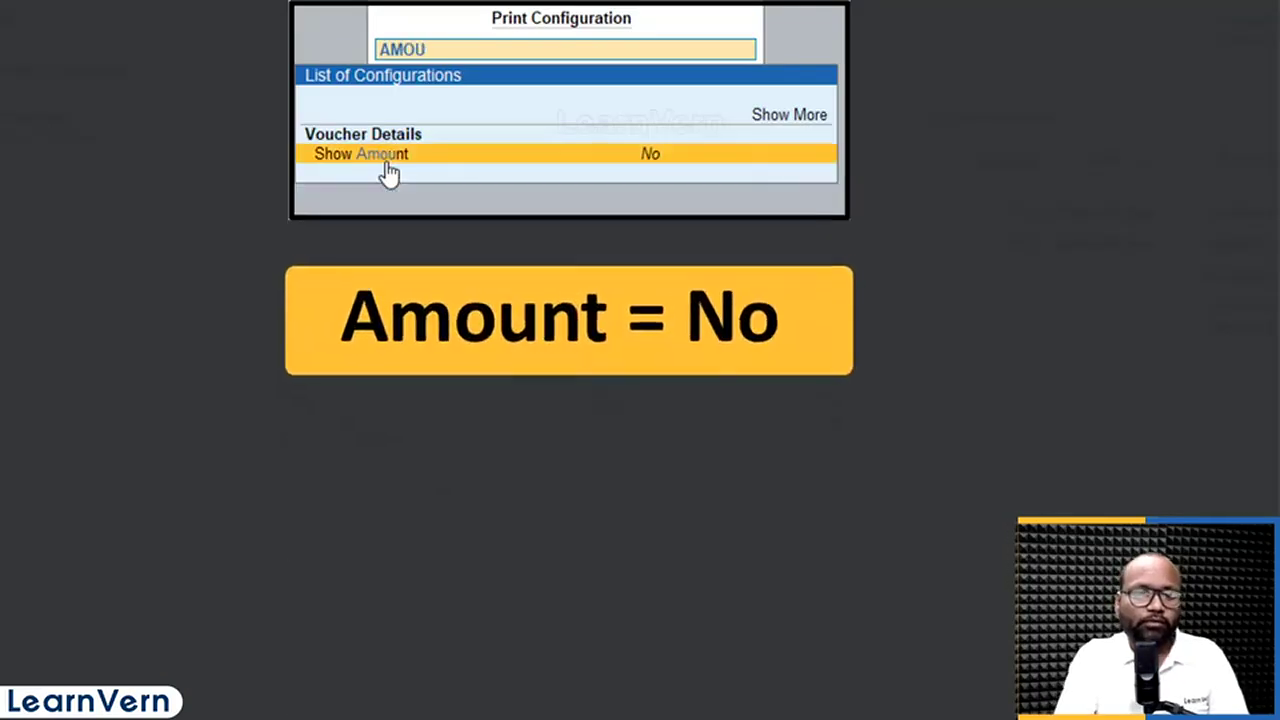